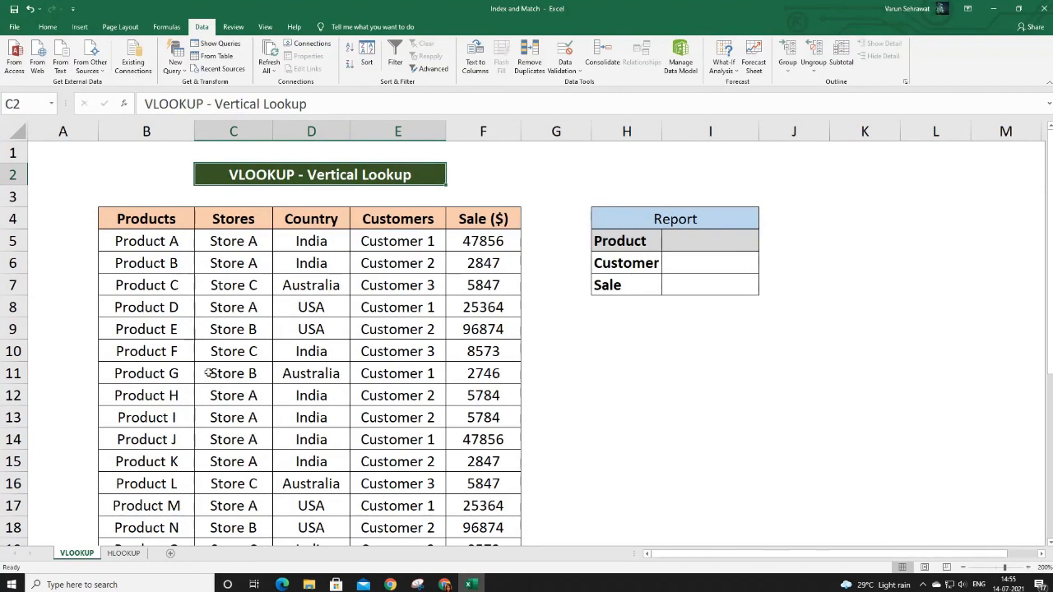
Examine the VLOOKUP sheet's data table, comparing the Products column with the Stores, Country, Customers and Sale columns
click(182, 395)
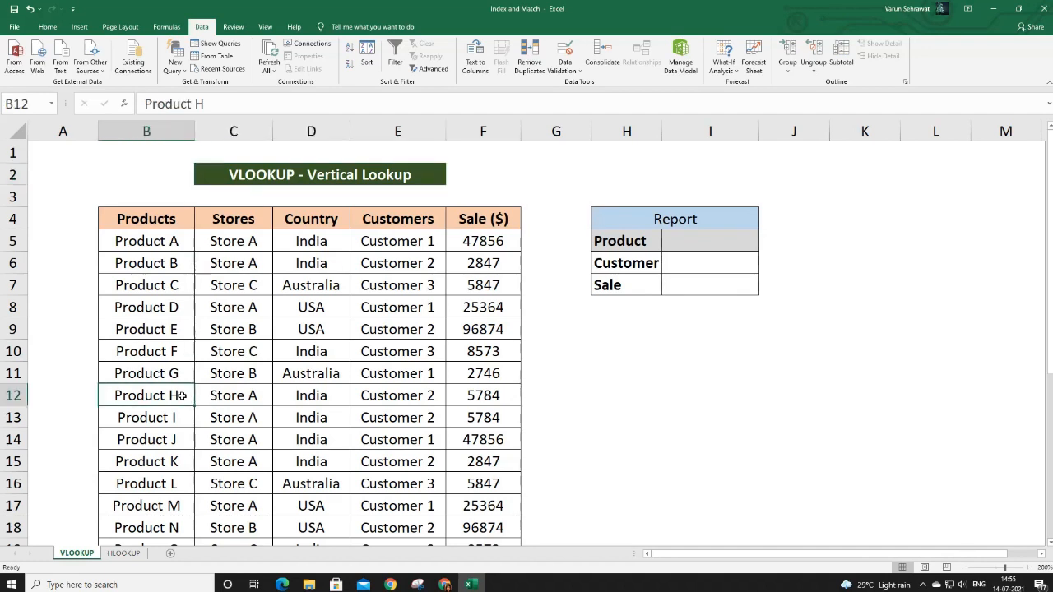
drag(182, 395, 393, 396)
drag(403, 222, 403, 374)
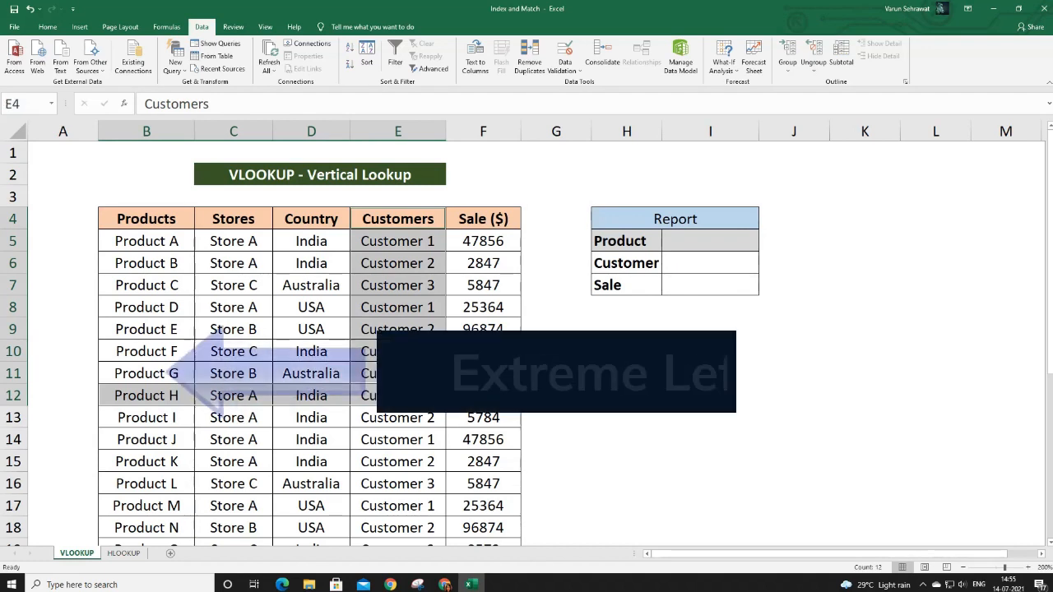
click(156, 397)
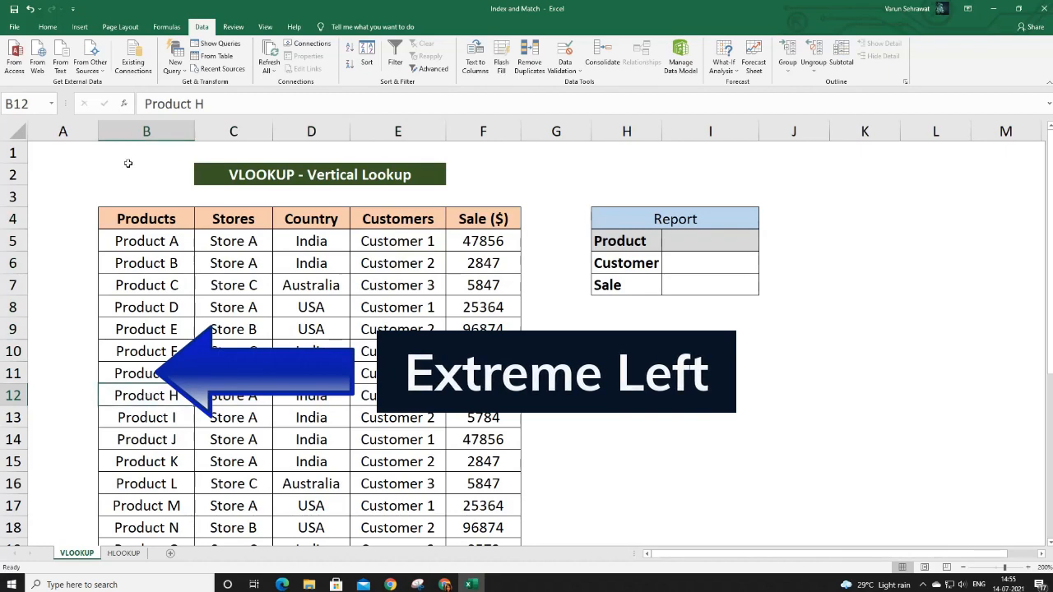
click(131, 132)
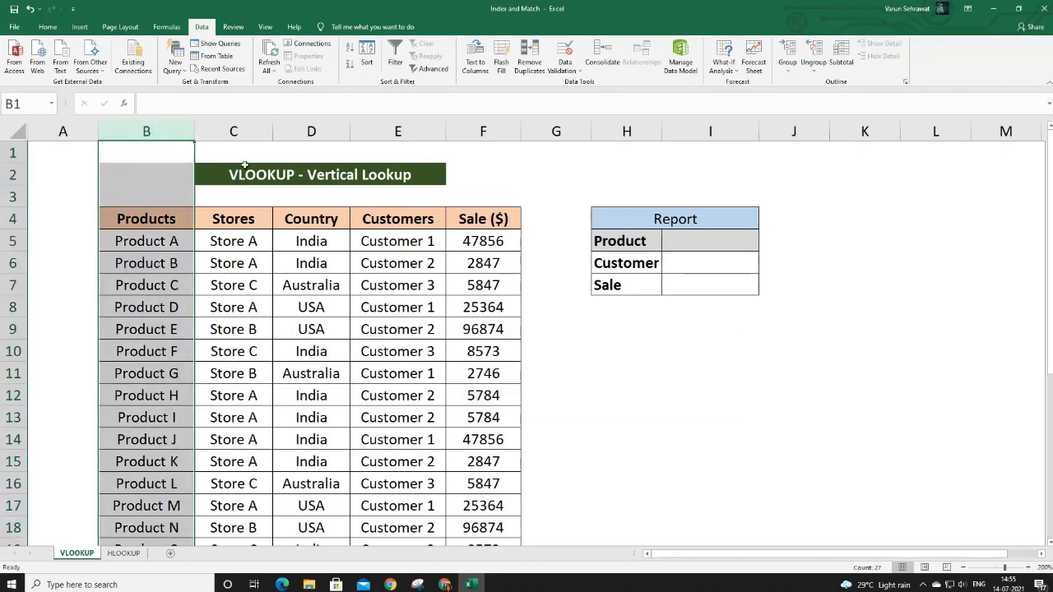
drag(247, 132, 506, 142)
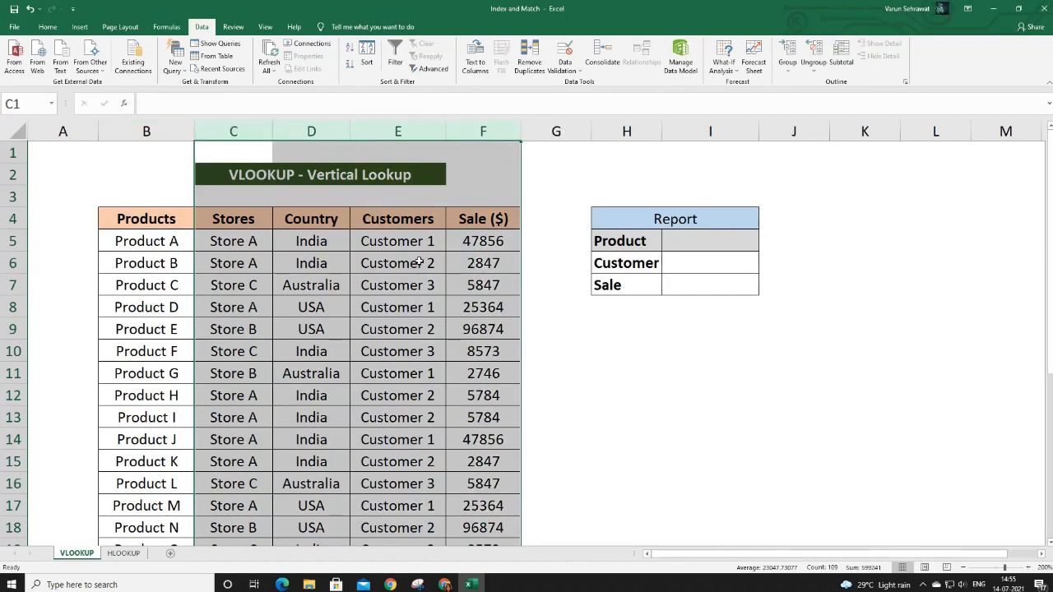
click(156, 132)
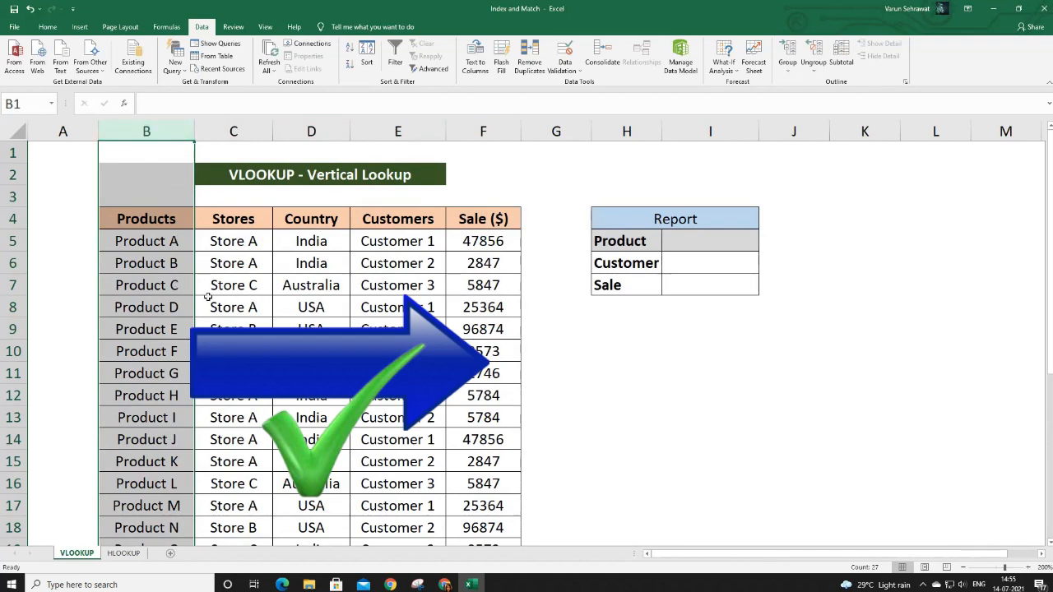
click(494, 131)
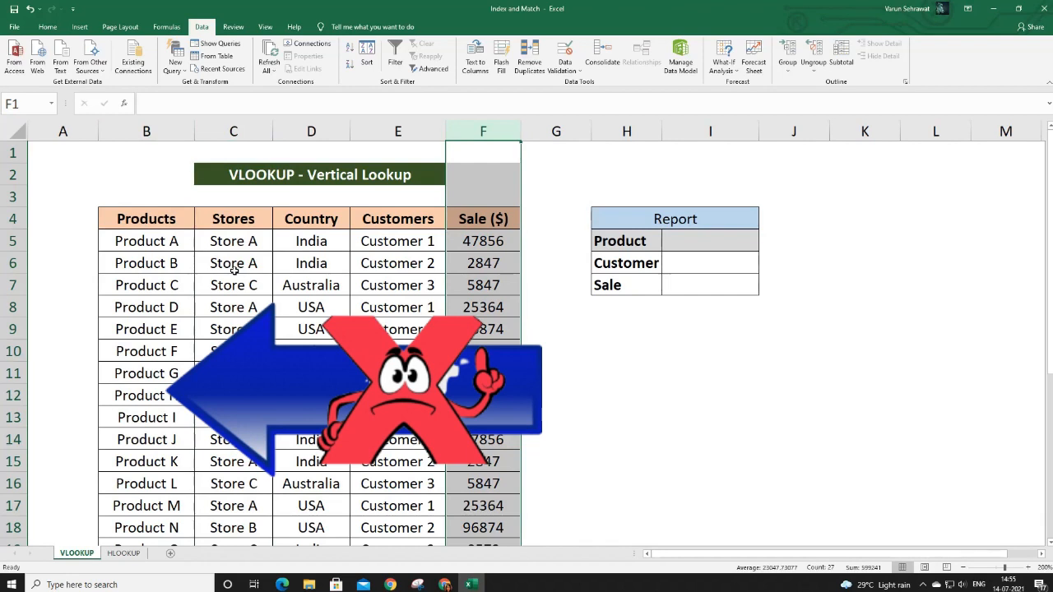
click(245, 173)
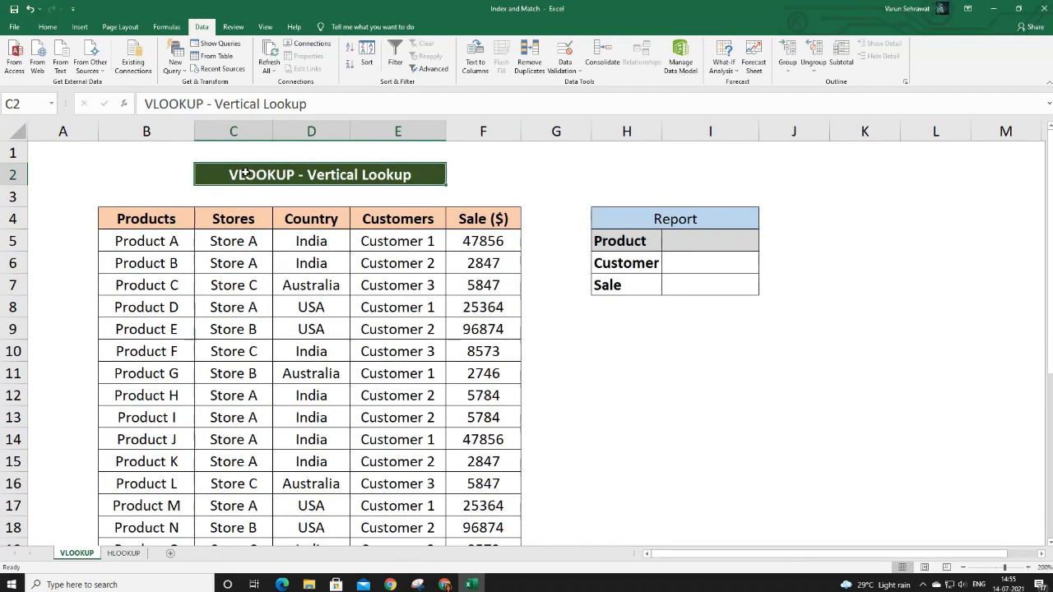
Compare the column-wise data layout on the VLOOKUP sheet with the row-wise layout on the HLOOKUP sheet
click(125, 552)
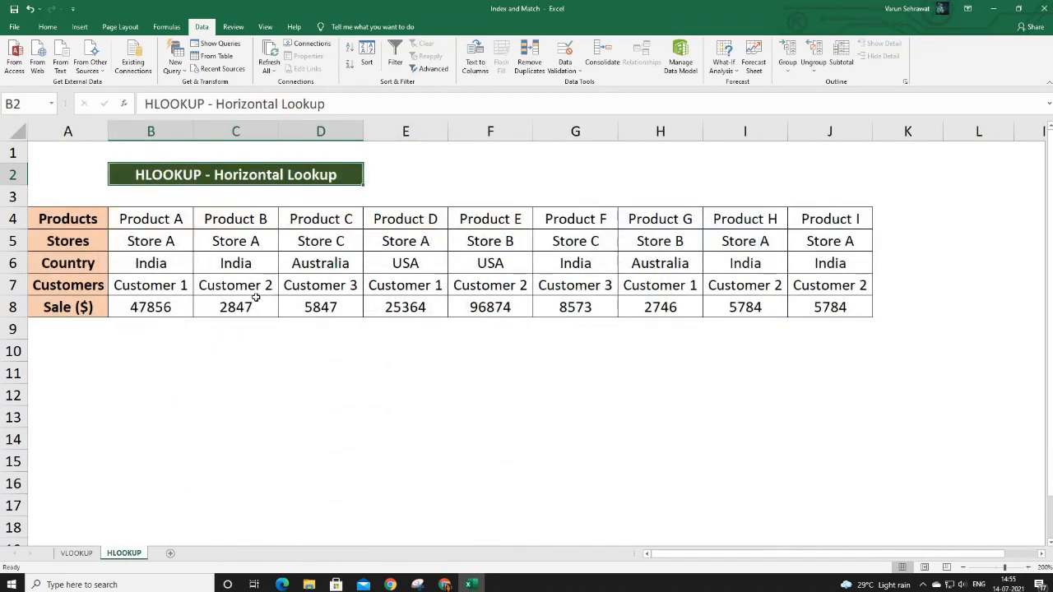
click(77, 552)
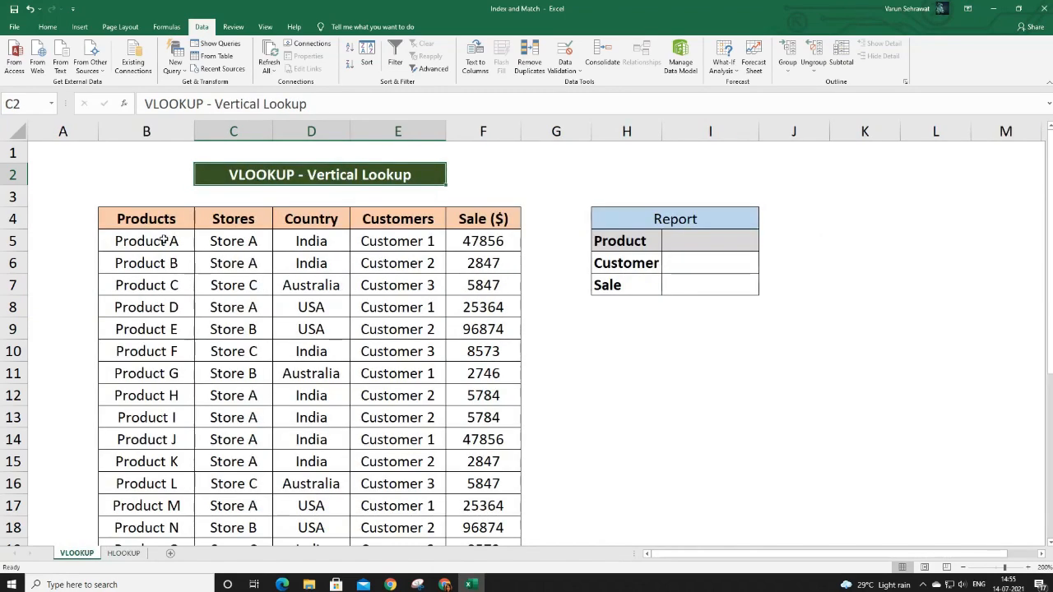
drag(165, 133, 487, 132)
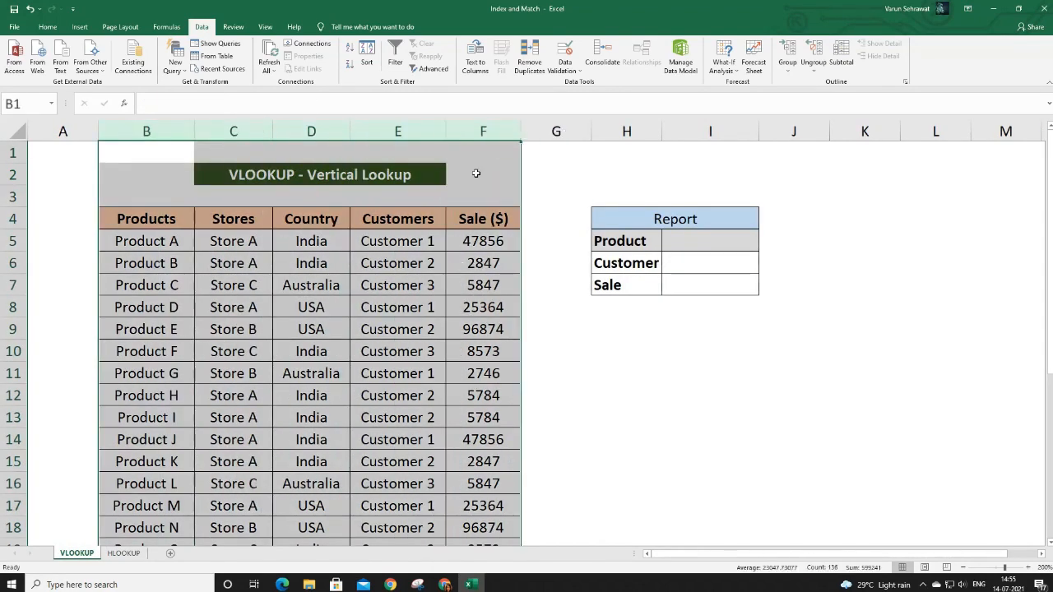
click(458, 218)
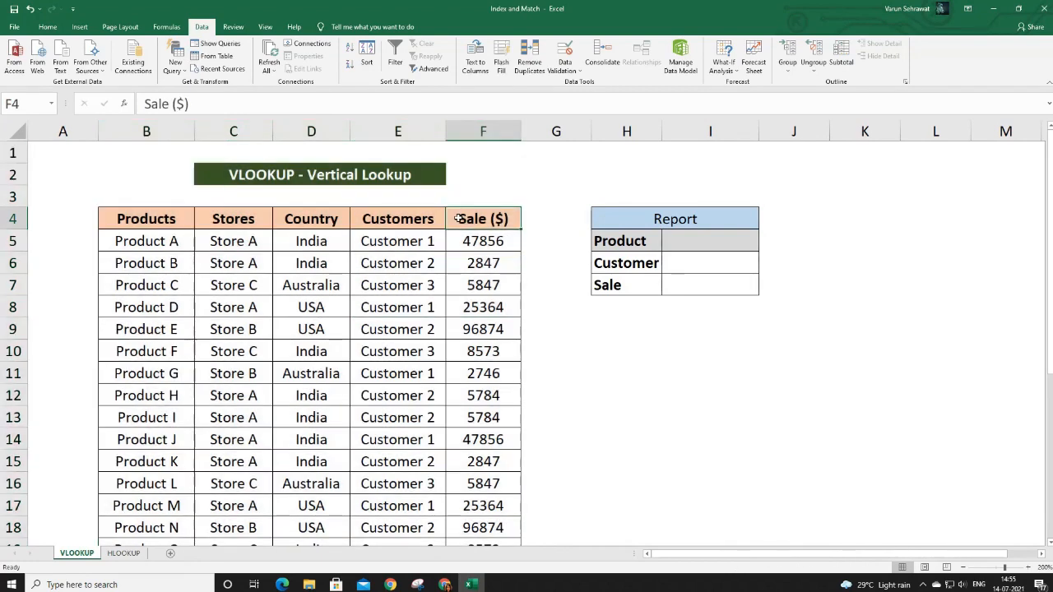
click(123, 552)
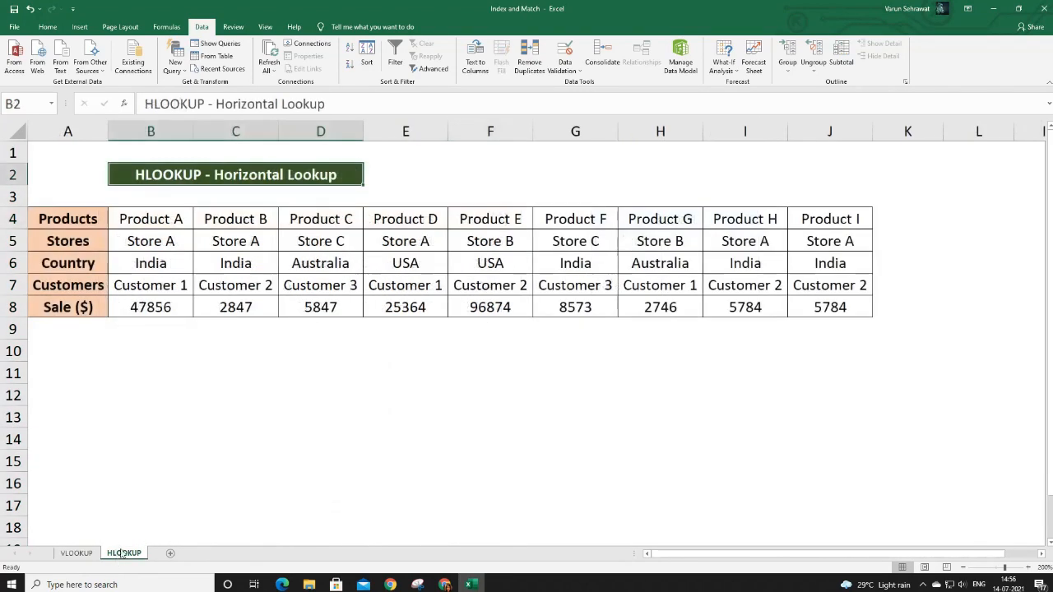
drag(13, 218, 27, 310)
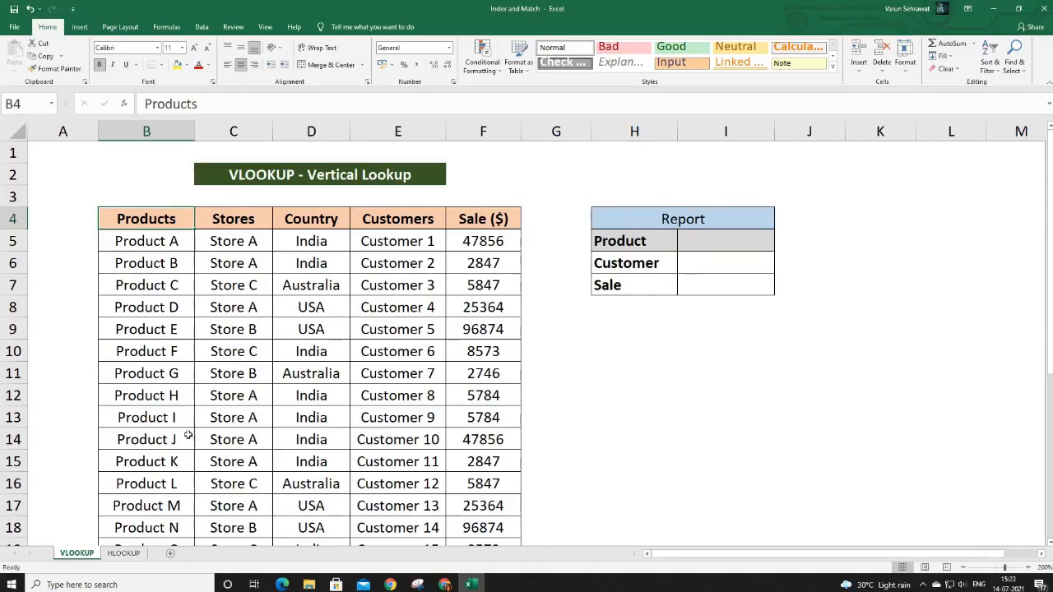
Review the source table in columns B to F and the Report block's Product, Customer and Sale cells
drag(145, 129, 489, 123)
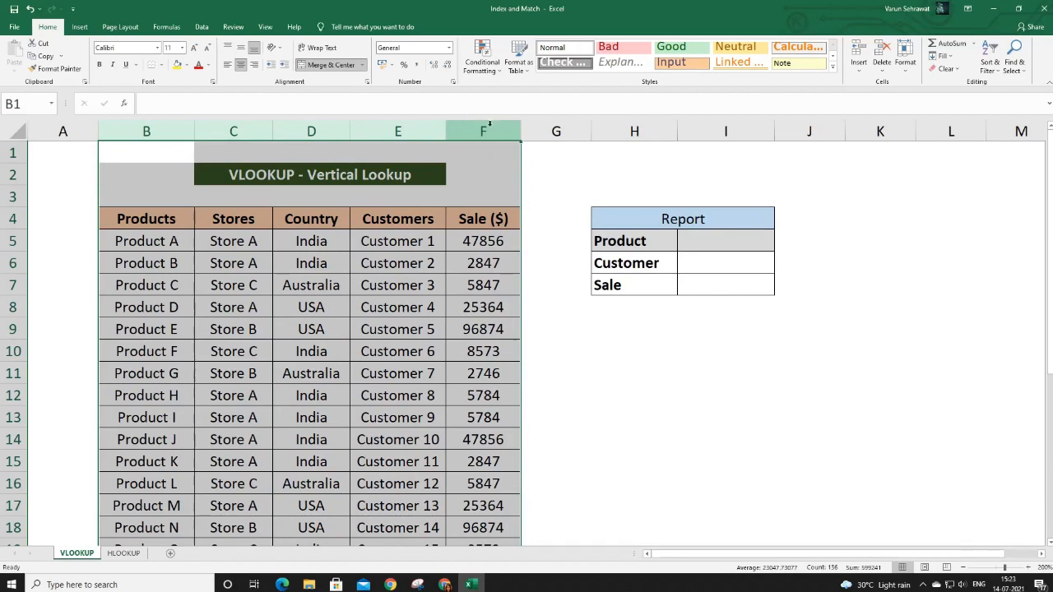
click(656, 214)
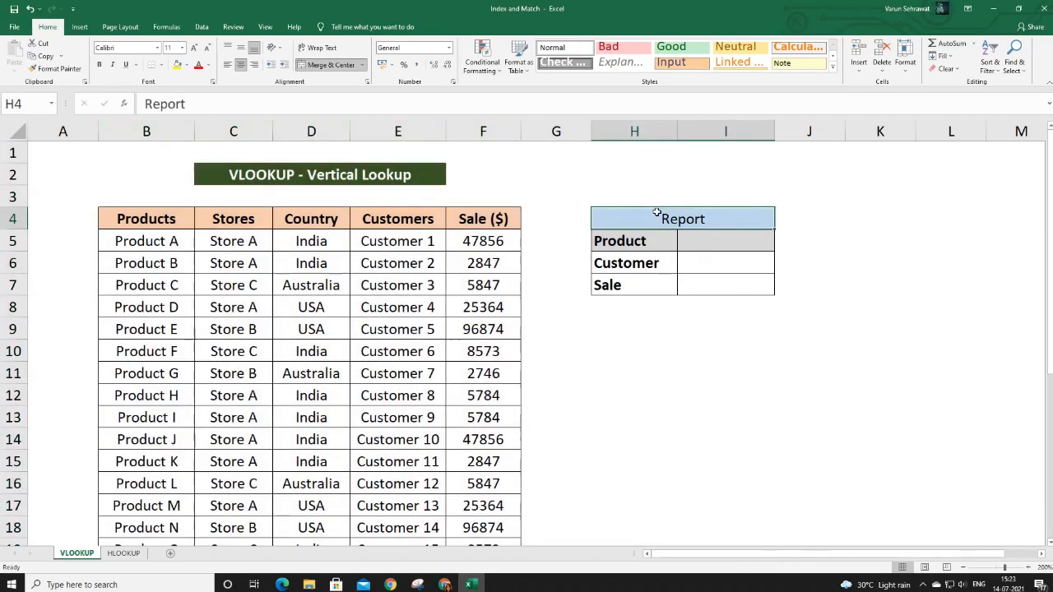
drag(671, 261, 692, 284)
click(740, 241)
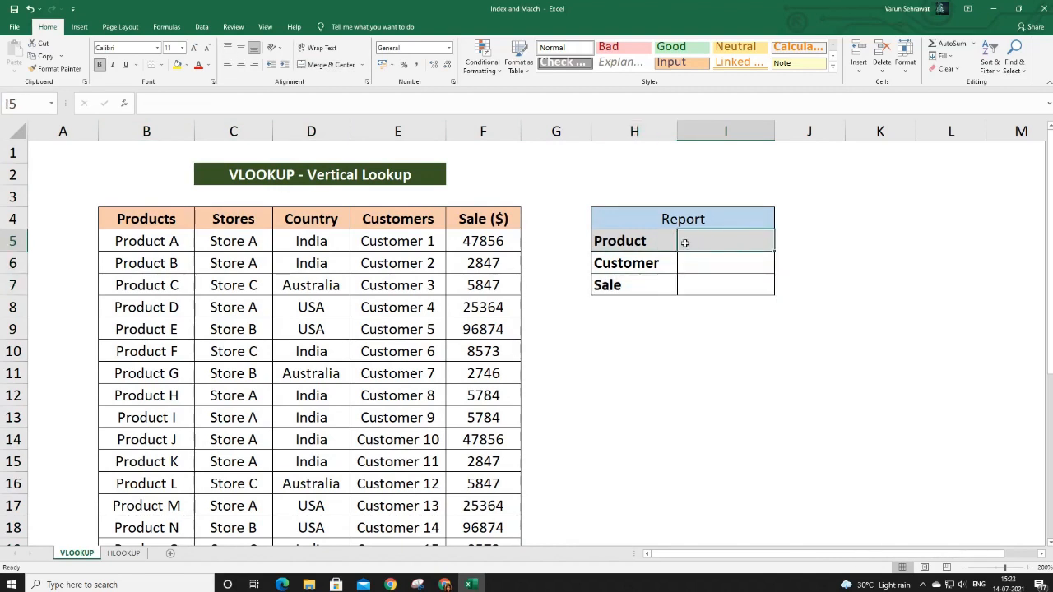
click(722, 264)
click(726, 283)
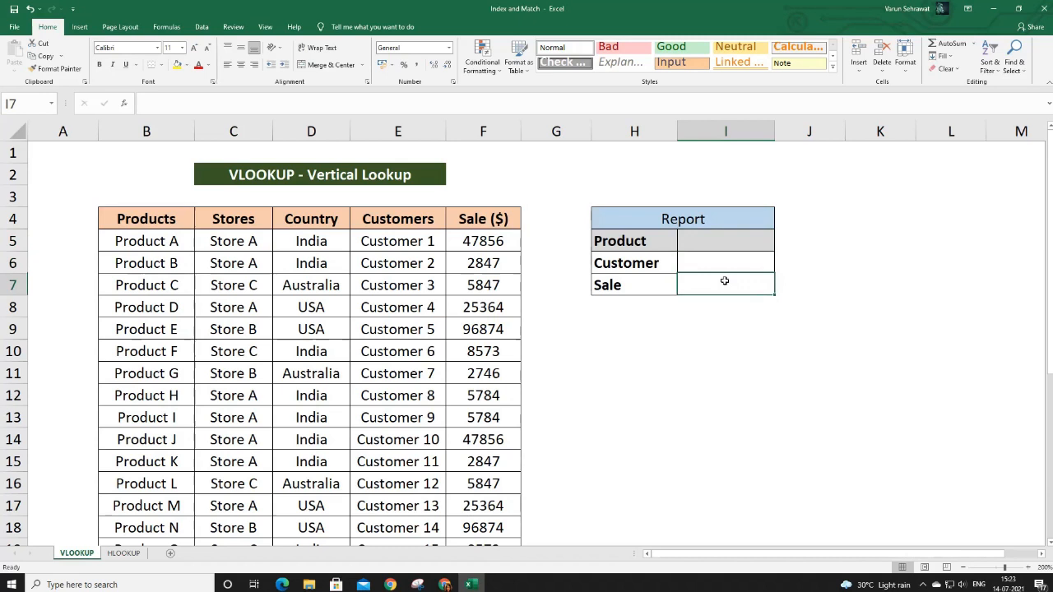
Add List data validation to the report's Product cell I5, using the product names in B5:B30 as the source
click(715, 238)
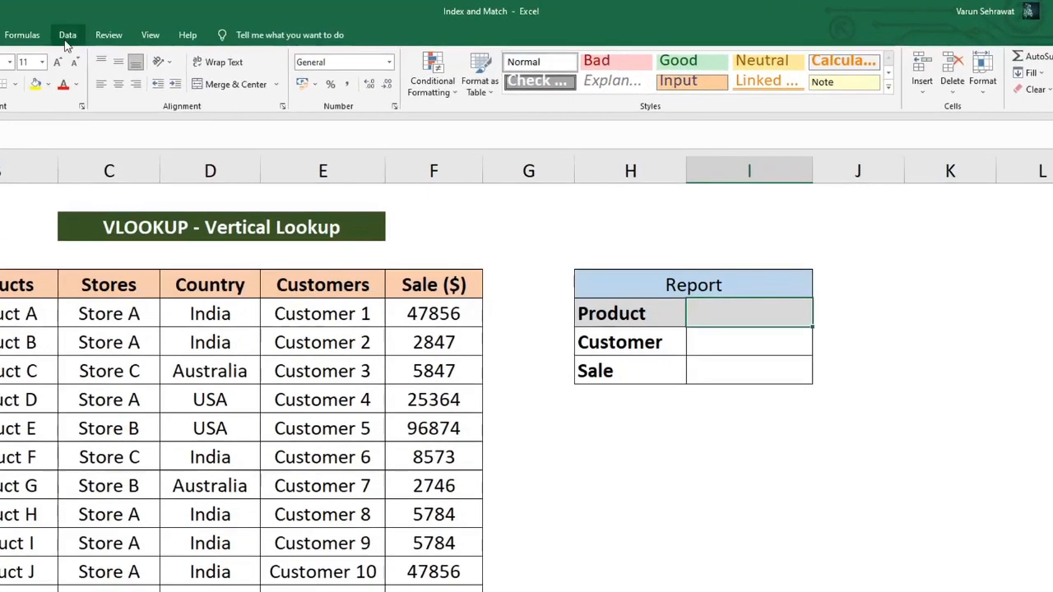
click(202, 27)
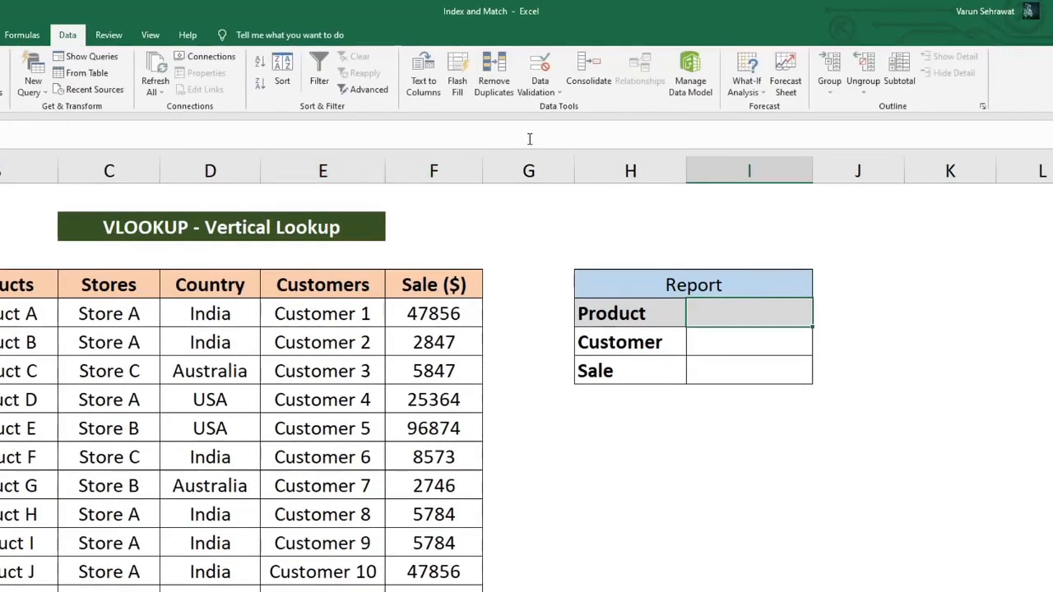
click(540, 87)
click(549, 106)
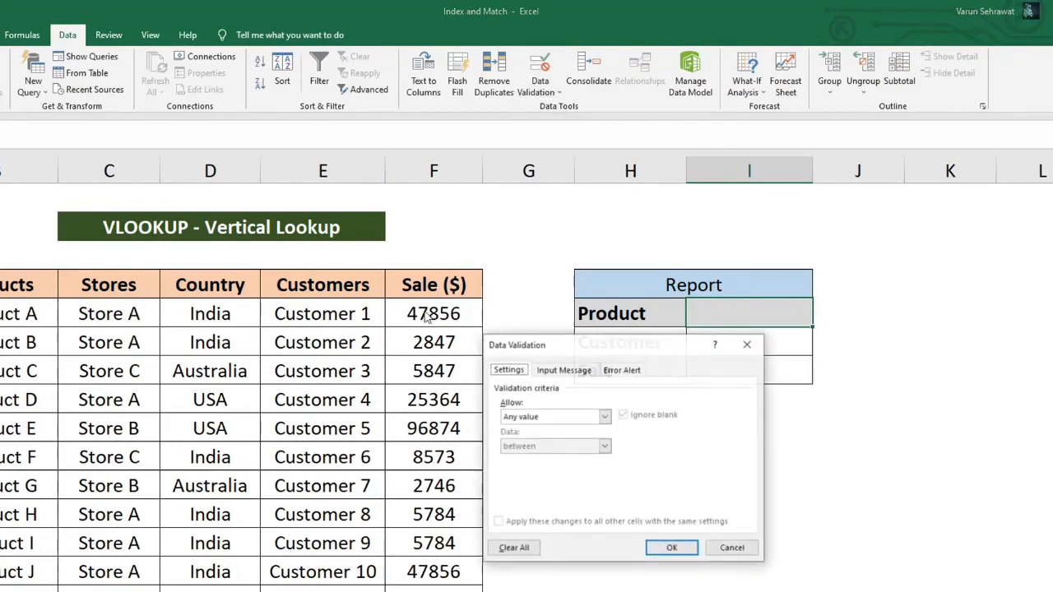
click(550, 418)
click(564, 461)
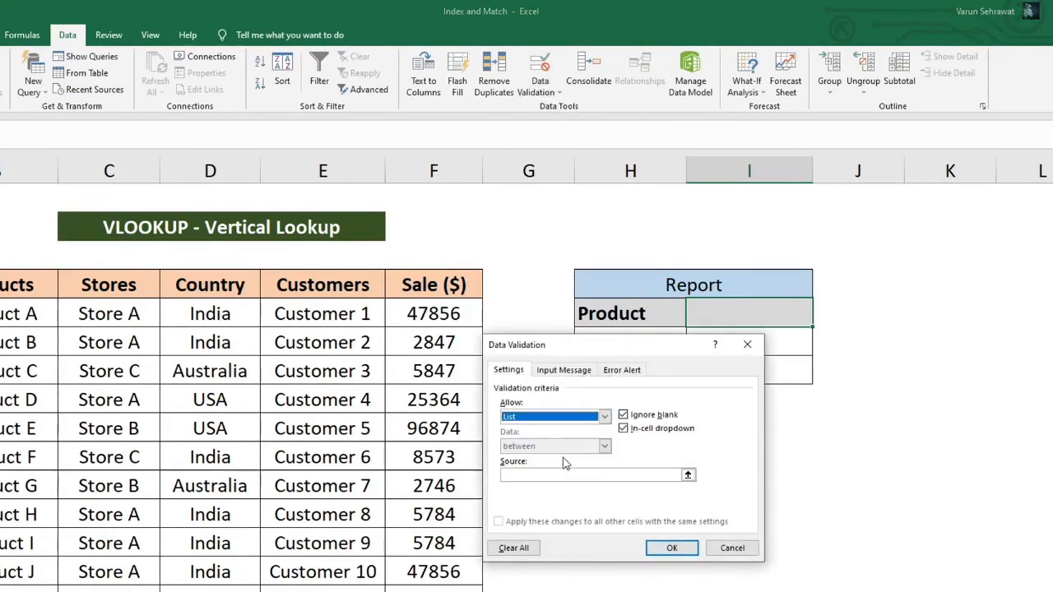
click(541, 475)
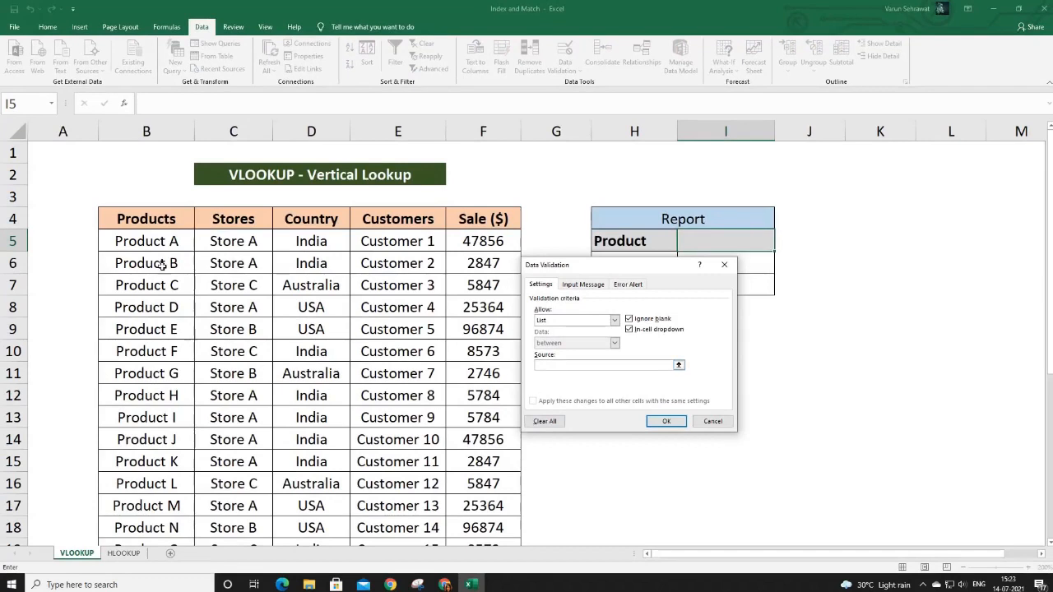
click(161, 240)
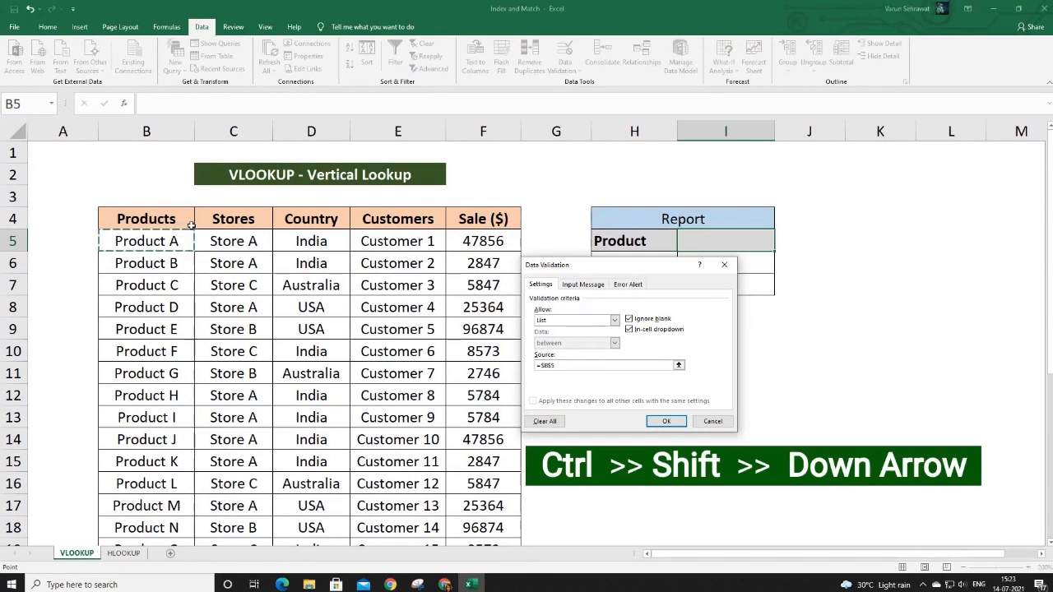
key(ctrl+shift+Down)
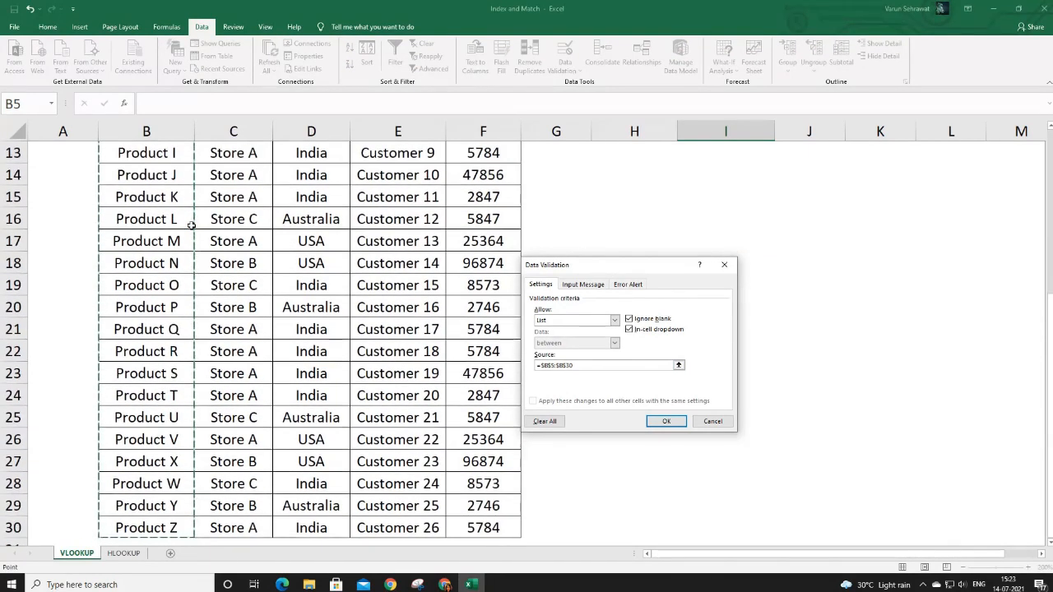
click(676, 421)
scroll(767, 287, up, 1)
scroll(766, 287, up, 4)
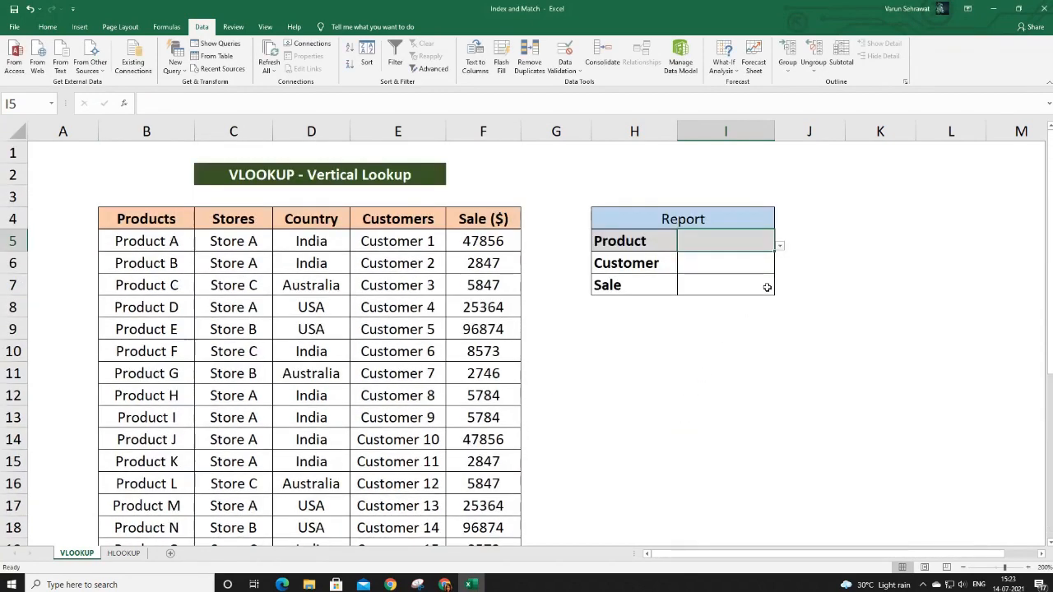
Choose Product D from the in-cell list in the report's Product cell I5
click(779, 245)
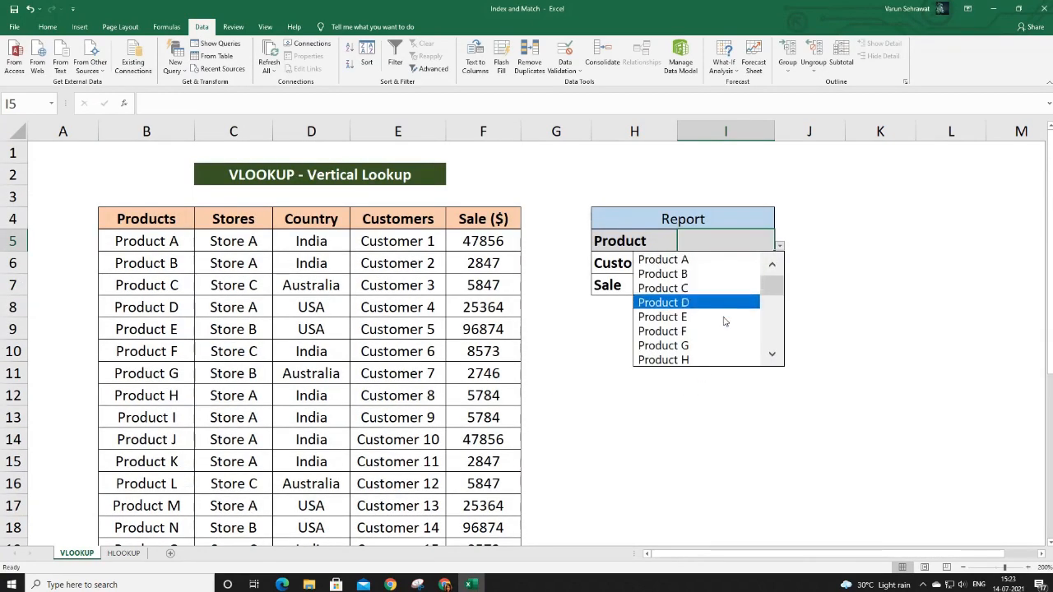
drag(772, 287, 769, 264)
click(731, 239)
click(779, 246)
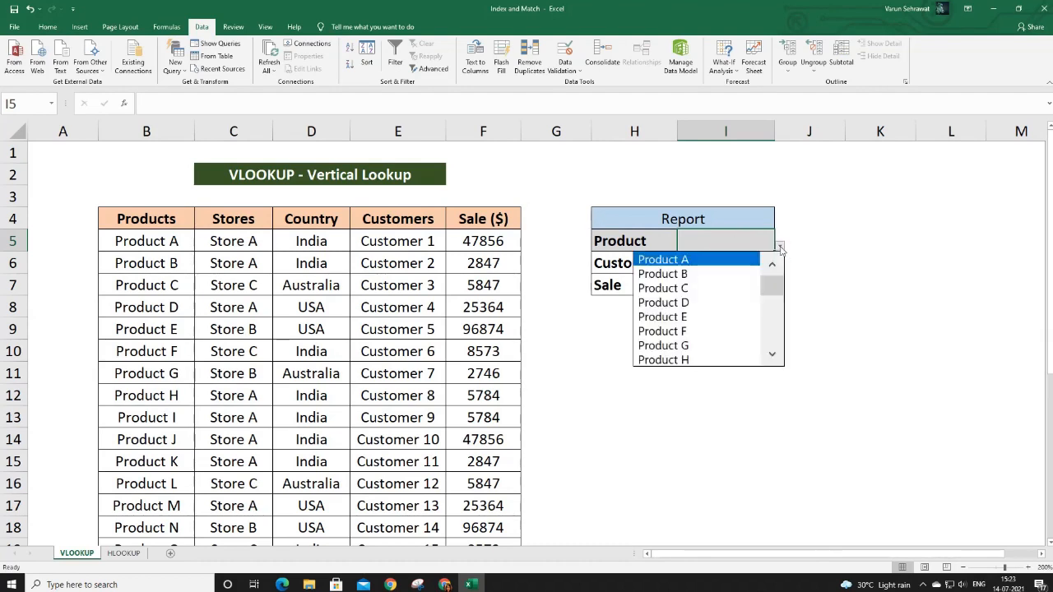
click(738, 304)
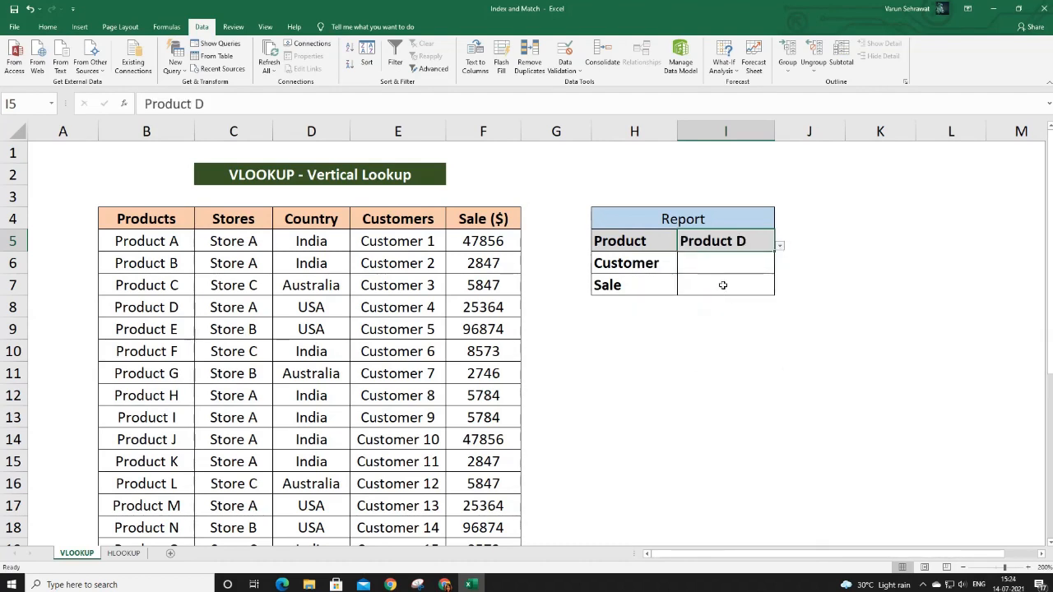
Enter =VLOOKUP(I5,B5:F30,4,FALSE) in the report's Customer cell I6 to look up the chosen product's customer
click(709, 264)
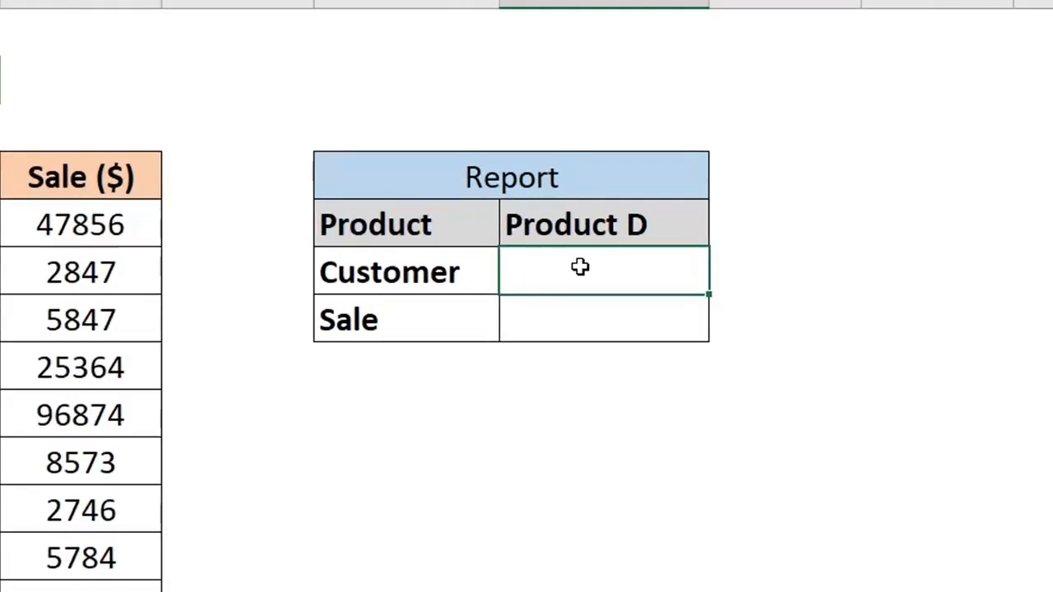
text(=vlookup)
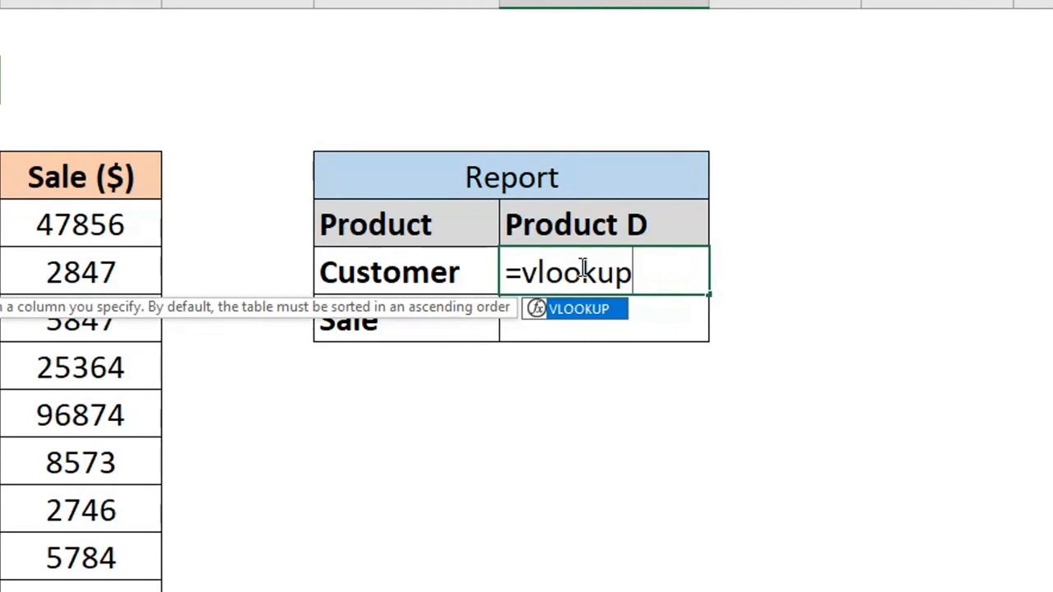
text(()
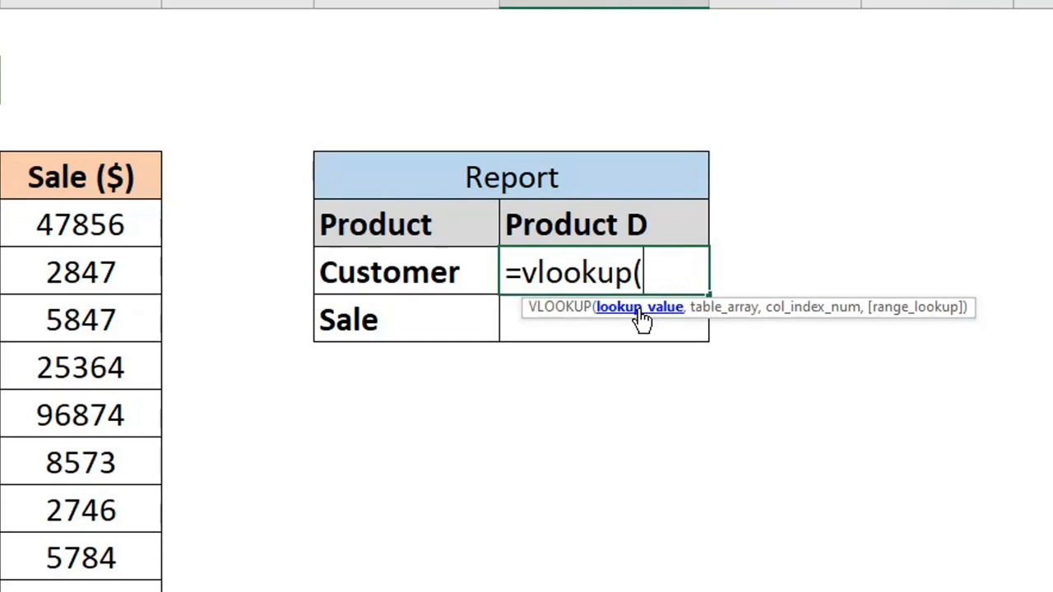
click(638, 224)
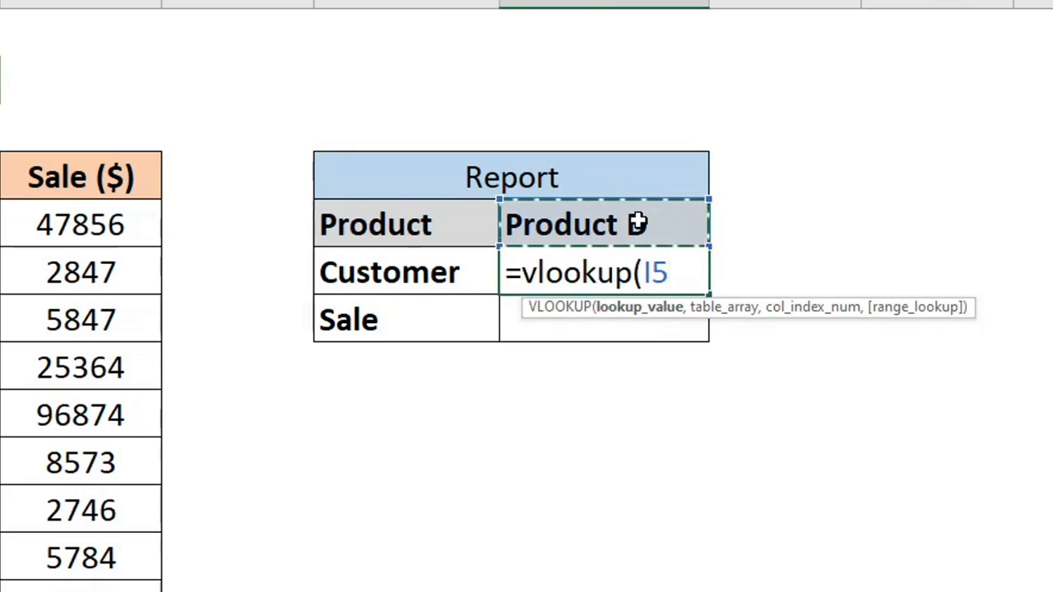
text(,)
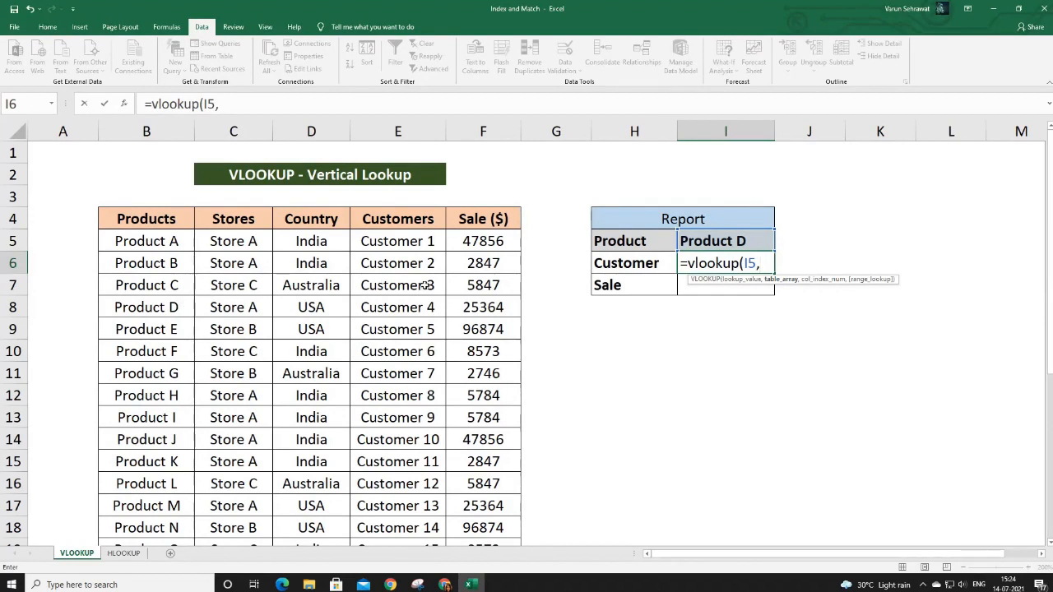
click(174, 240)
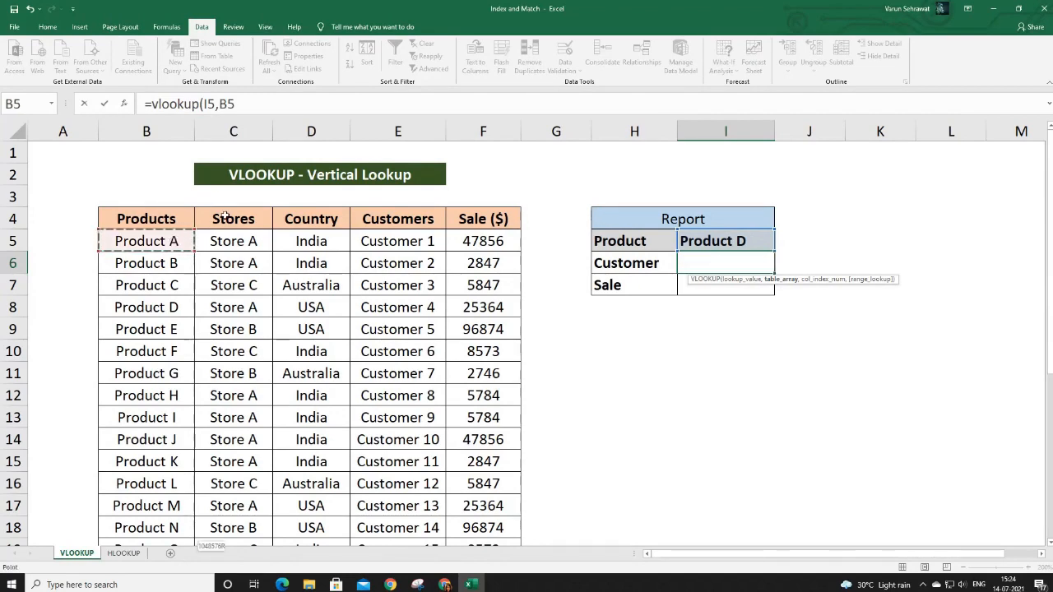
key(ctrl+shift+Down)
key(ctrl+shift+Right)
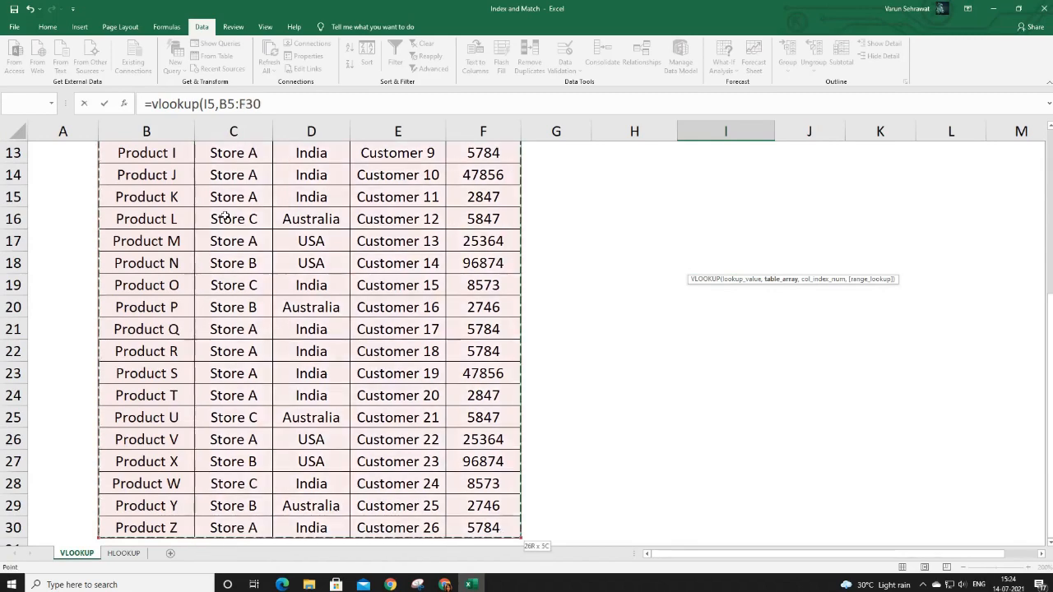
text(,)
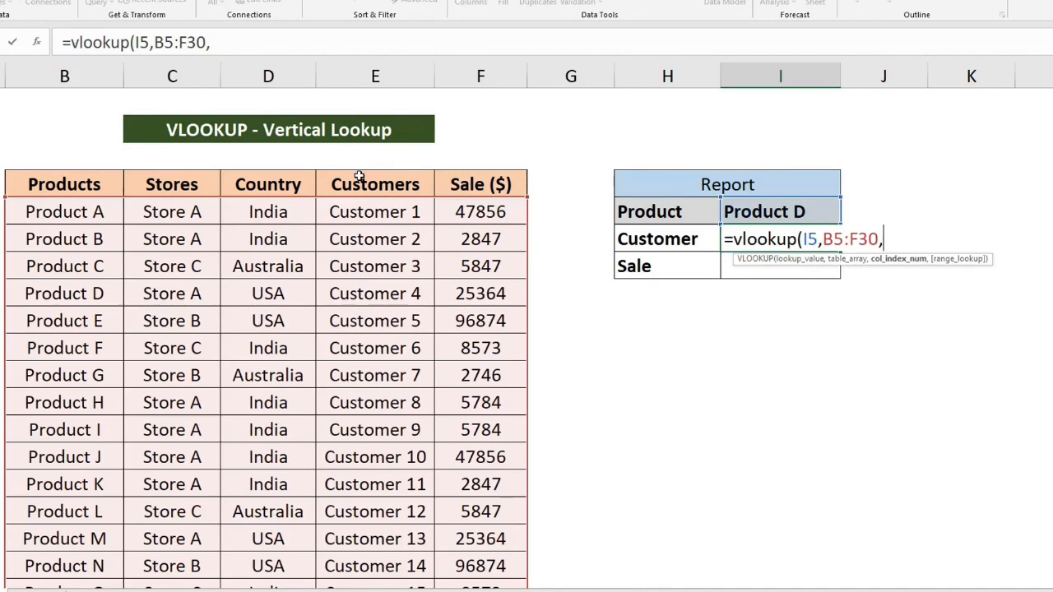
text(4,)
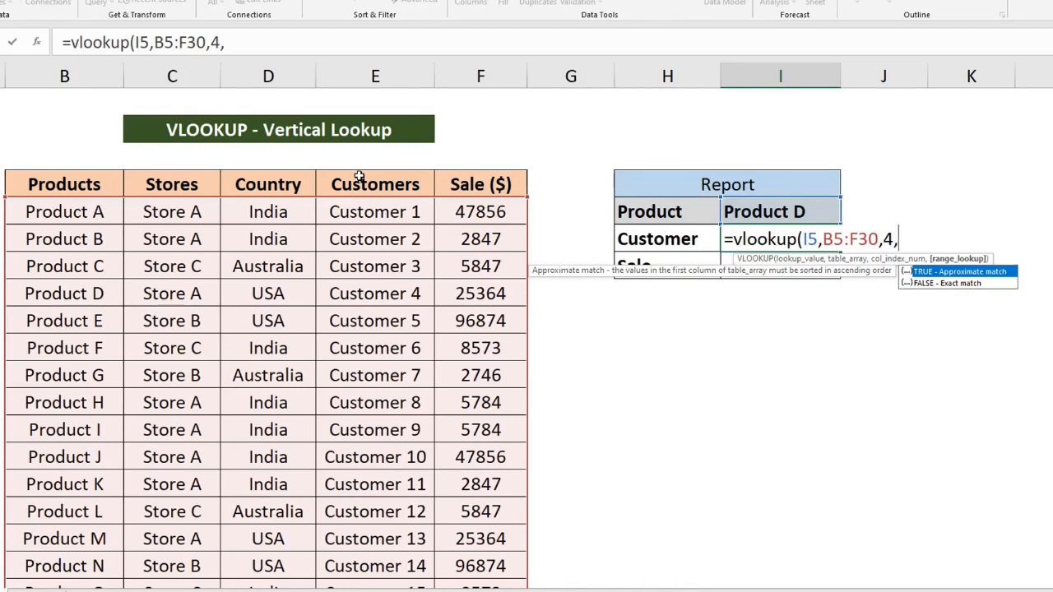
text(false)
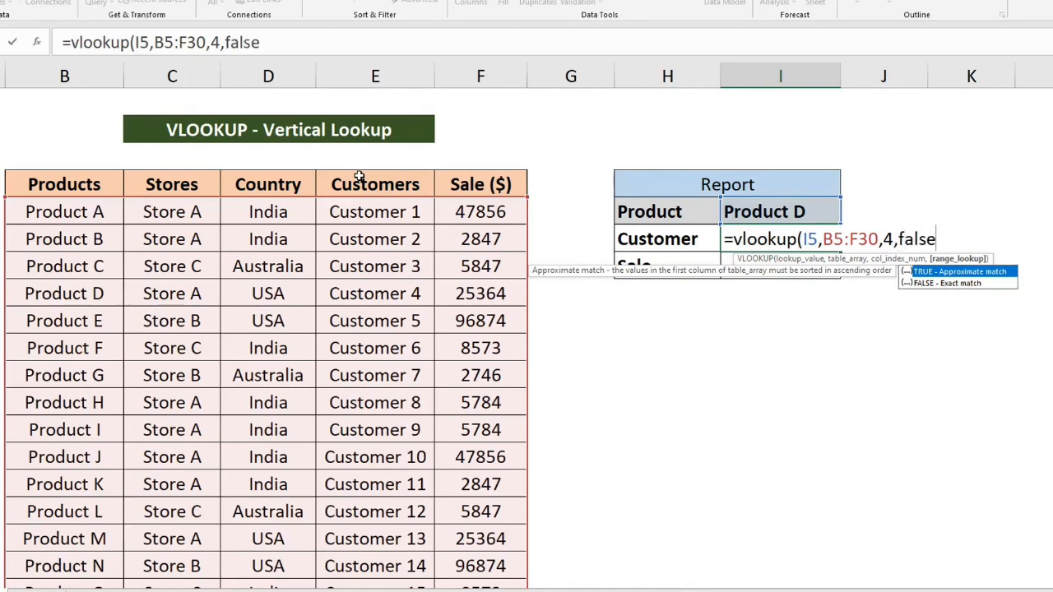
text())
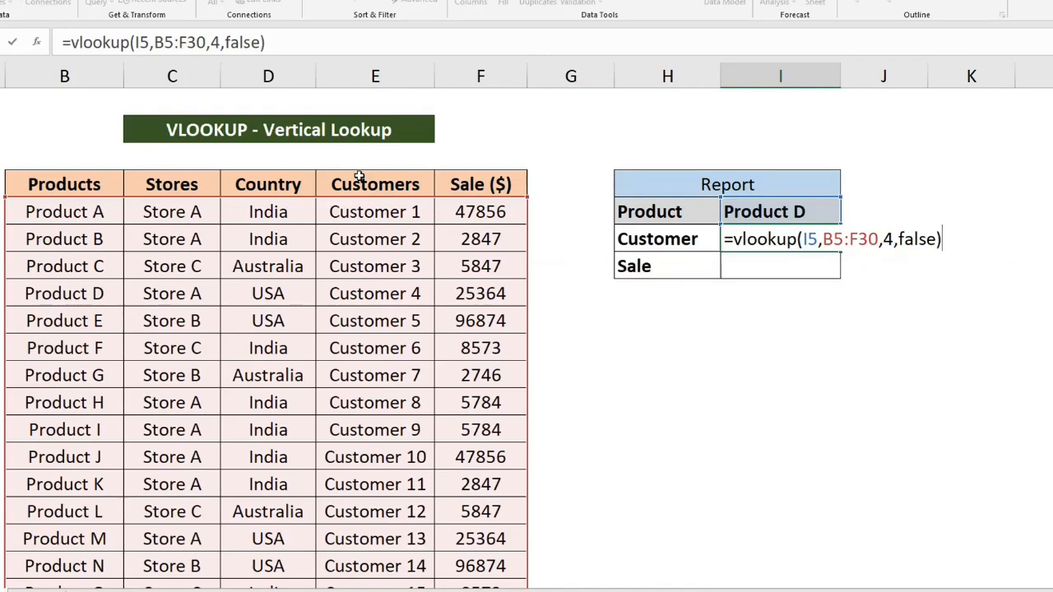
key(Return)
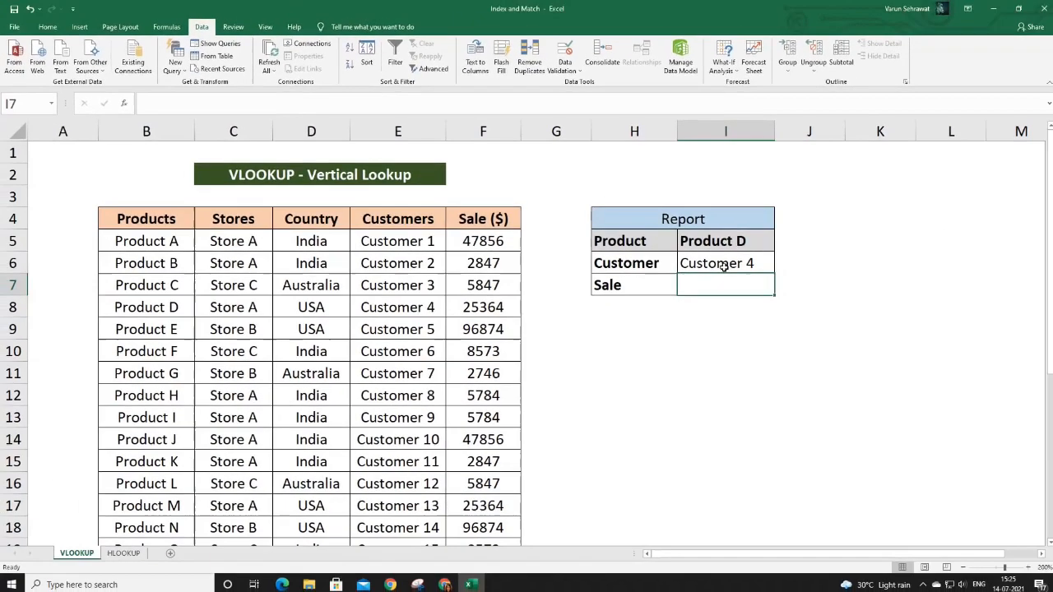
Check the report's Customer result against the Product D row of the source table, from Products through Customers
click(777, 244)
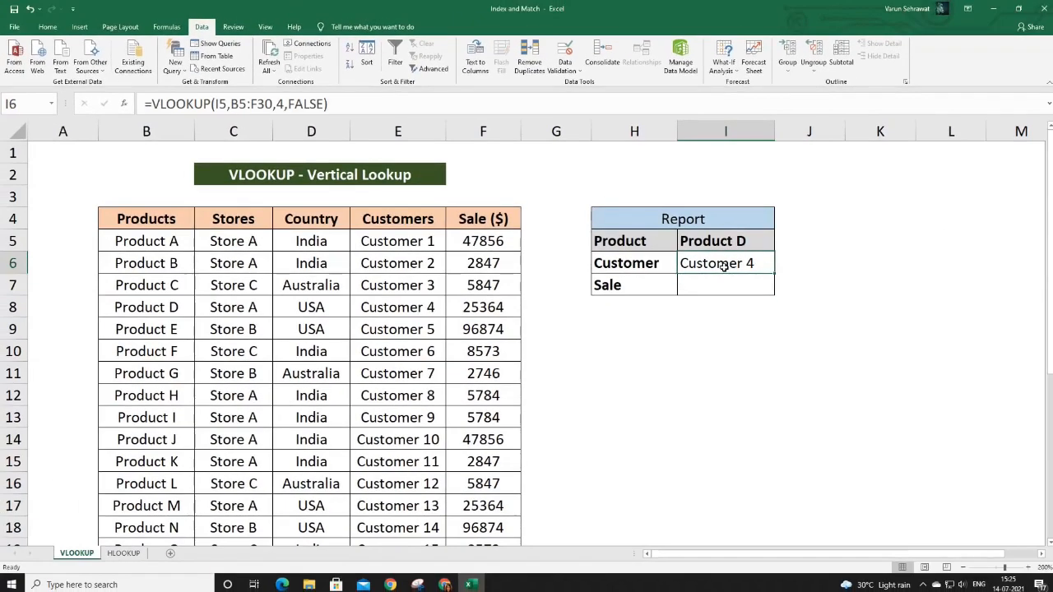
click(166, 306)
drag(166, 306, 386, 305)
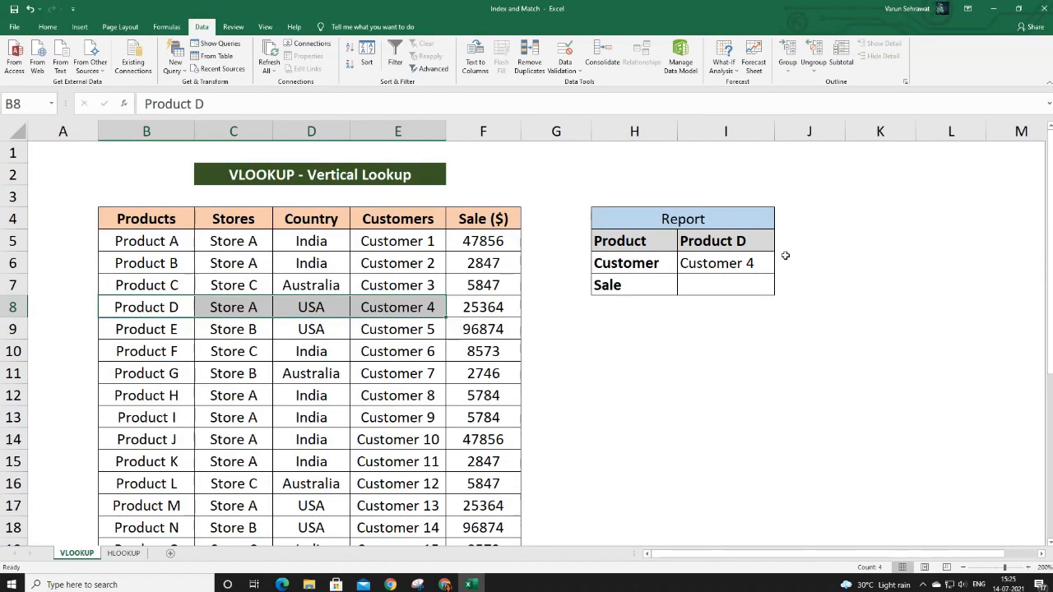
Enter =VLOOKUP(I5,B5:F30,5,0) in the report's Sale cell I7 to look up the chosen product's sale
click(742, 286)
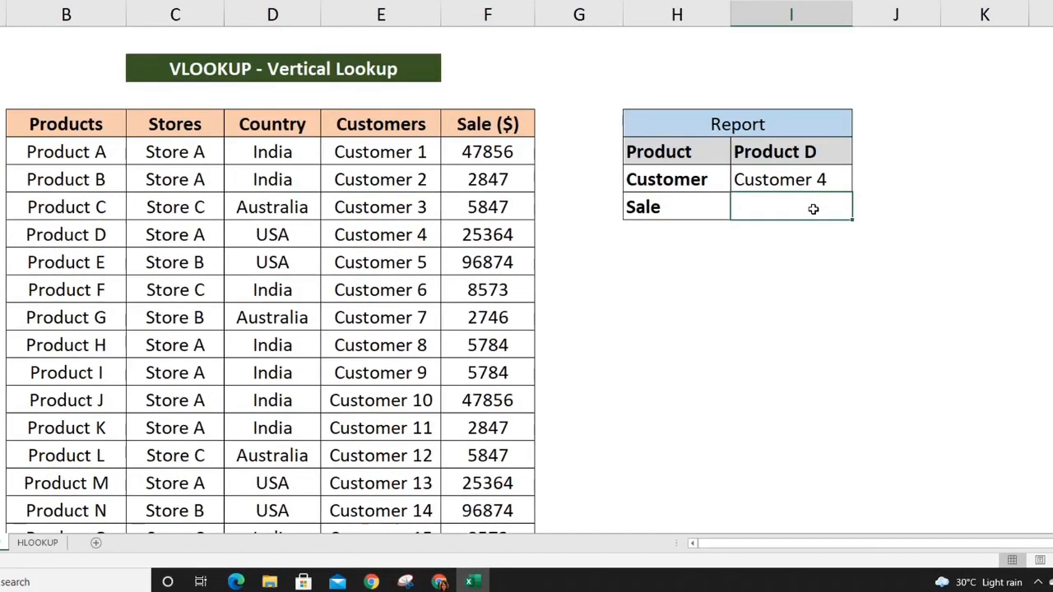
text(=vlook)
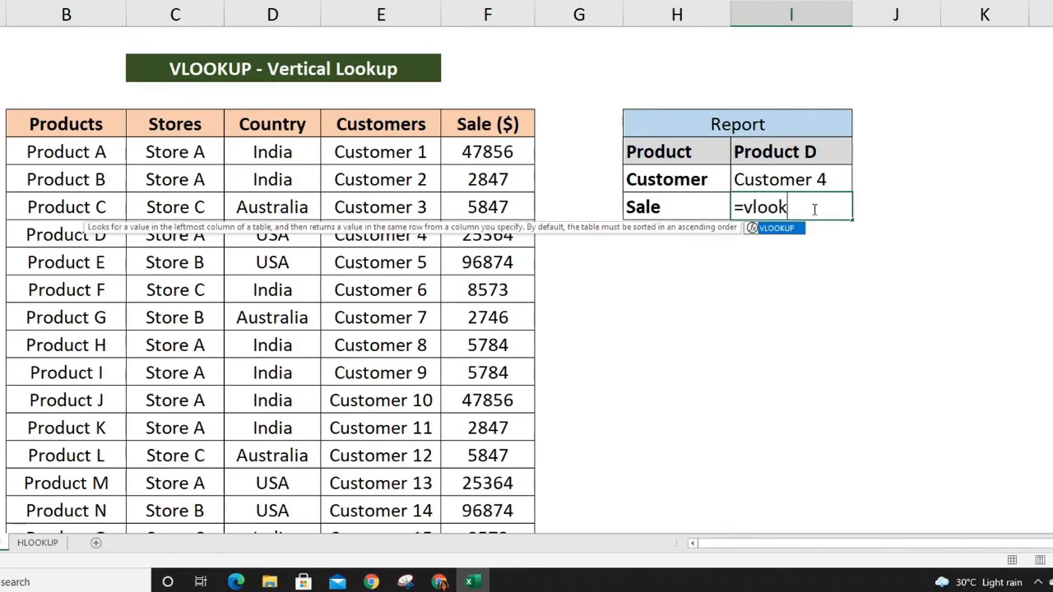
text(up()
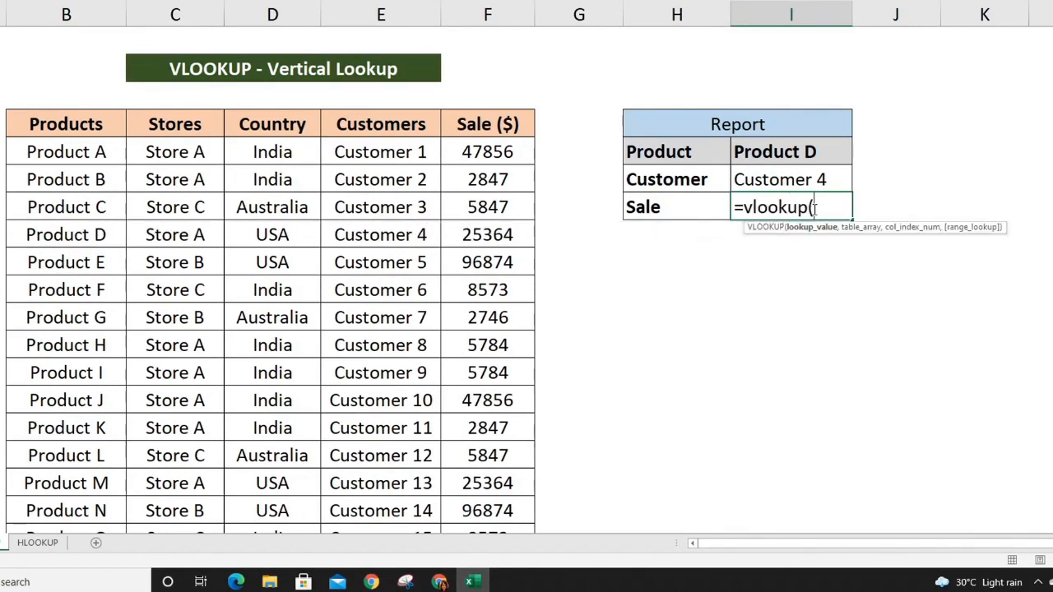
click(796, 152)
text(,)
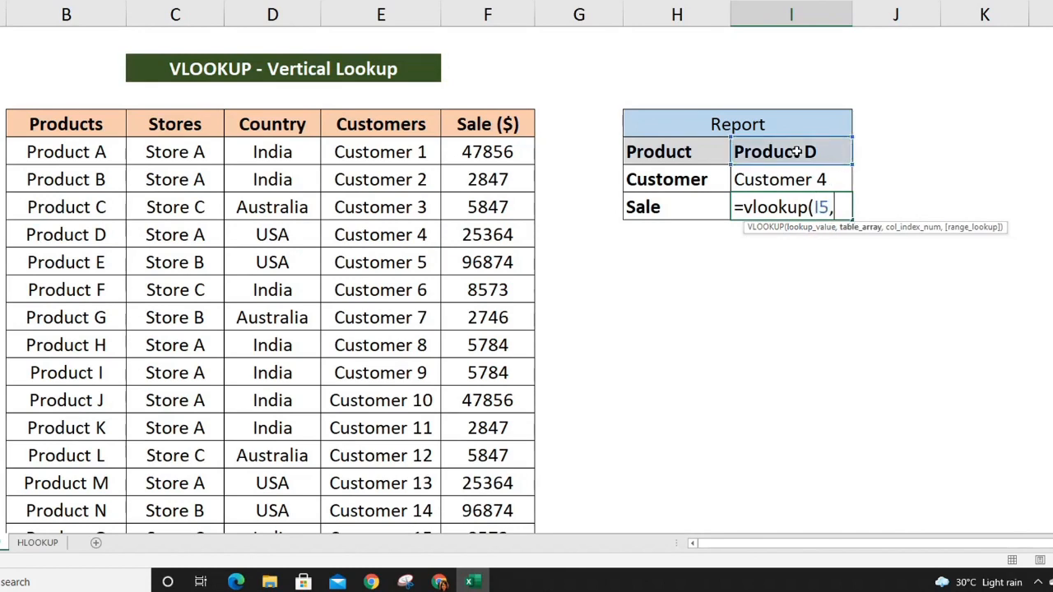
drag(97, 149, 461, 206)
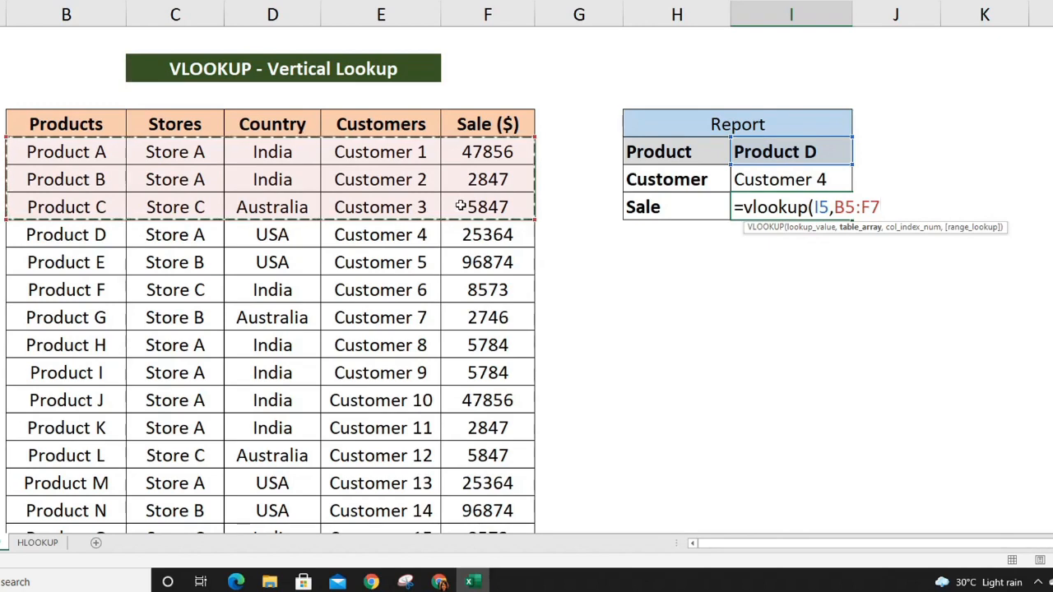
key(ctrl+shift+Down)
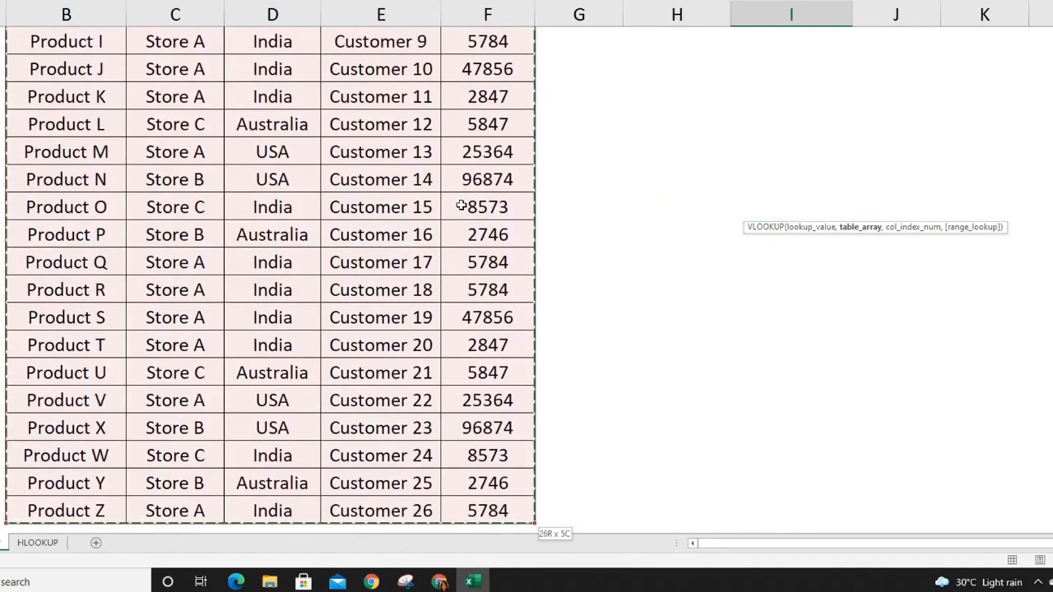
text(,)
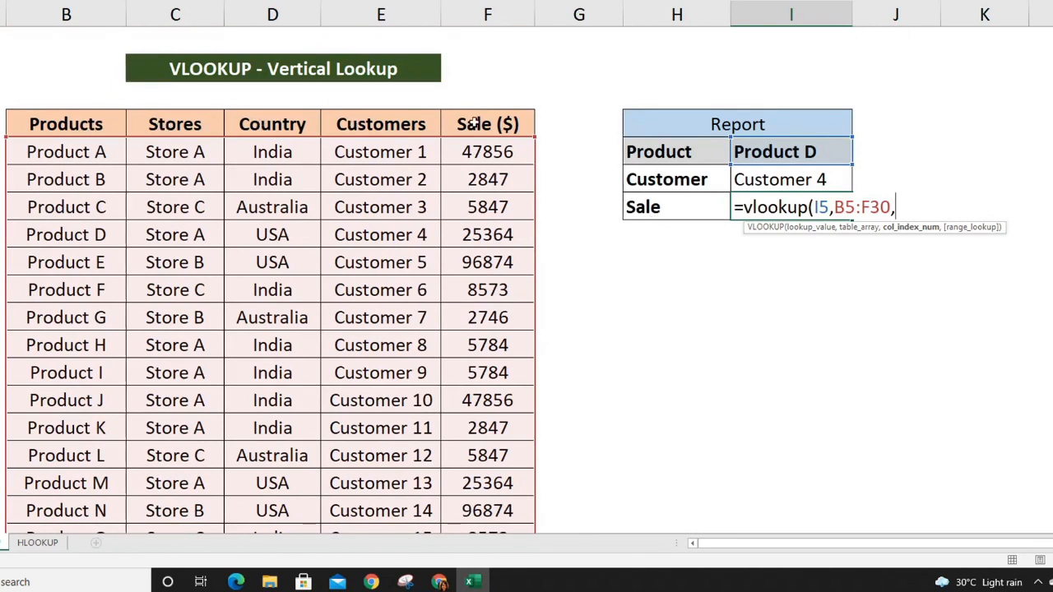
text(5,)
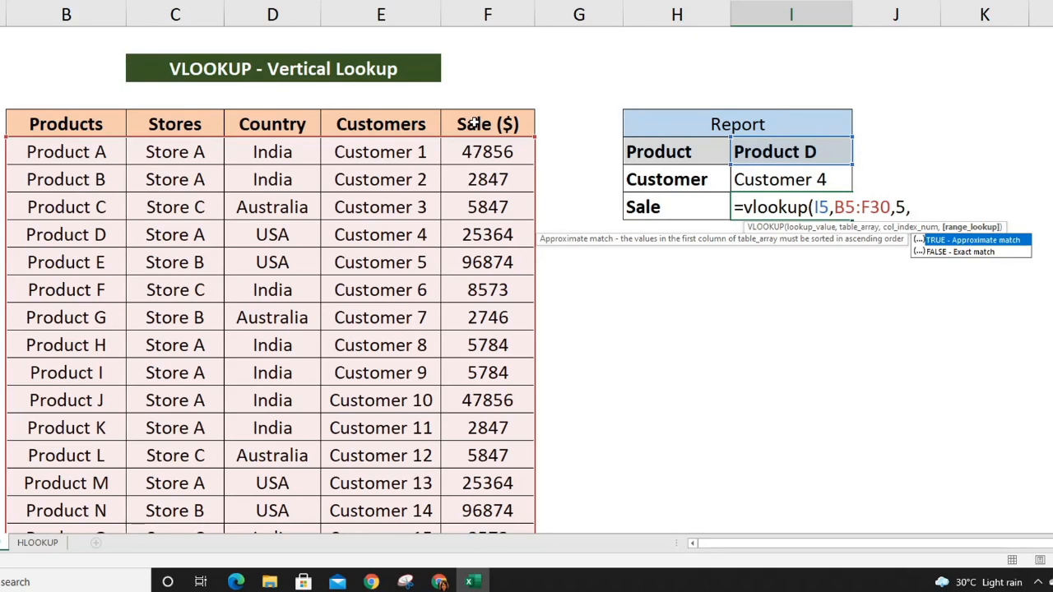
text(0))
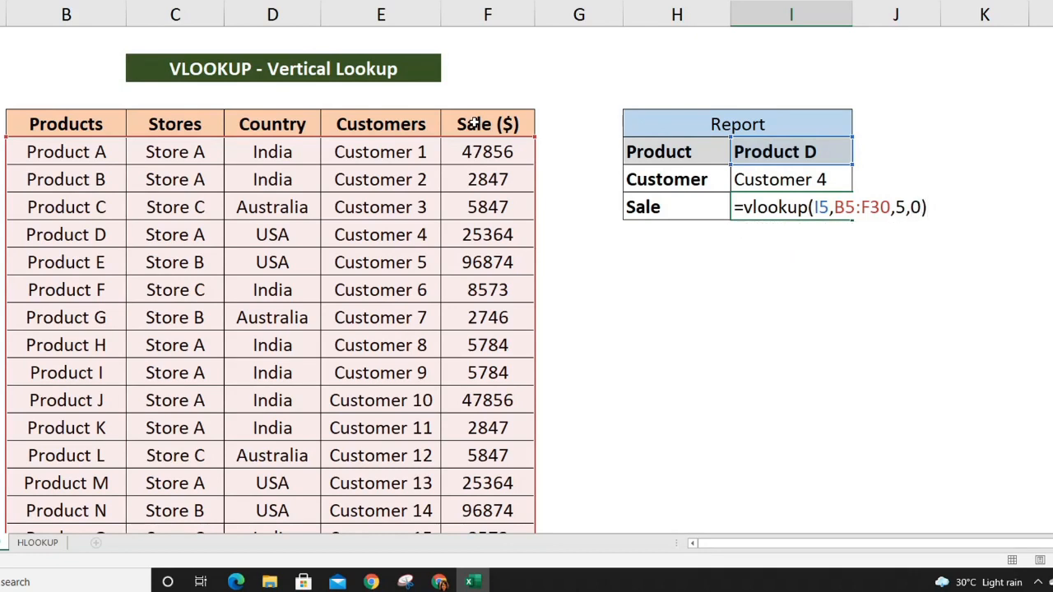
key(Return)
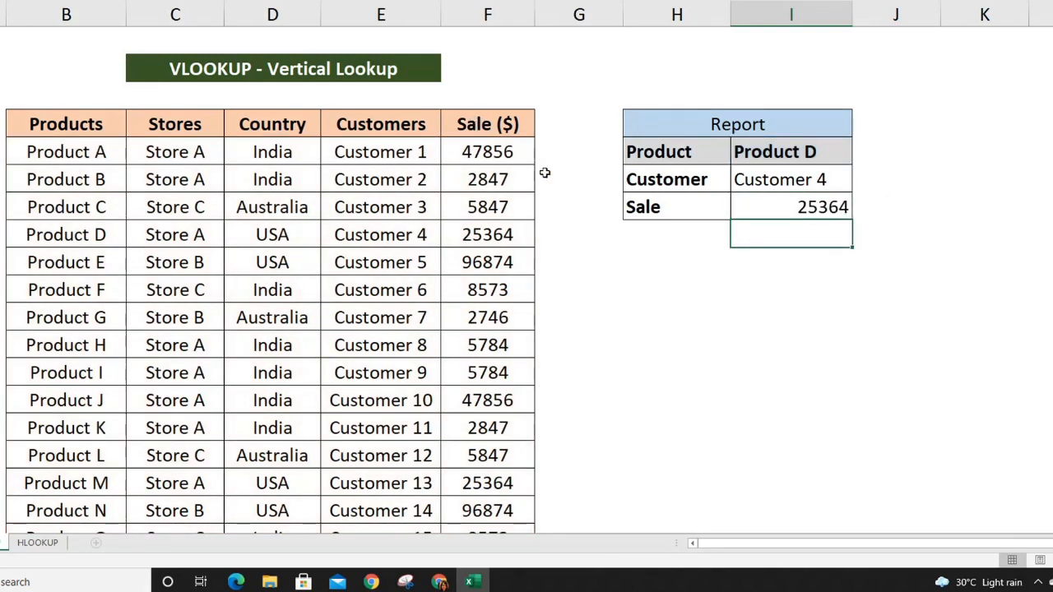
Check the report's Sale result against the full Product D row of the source table
click(759, 207)
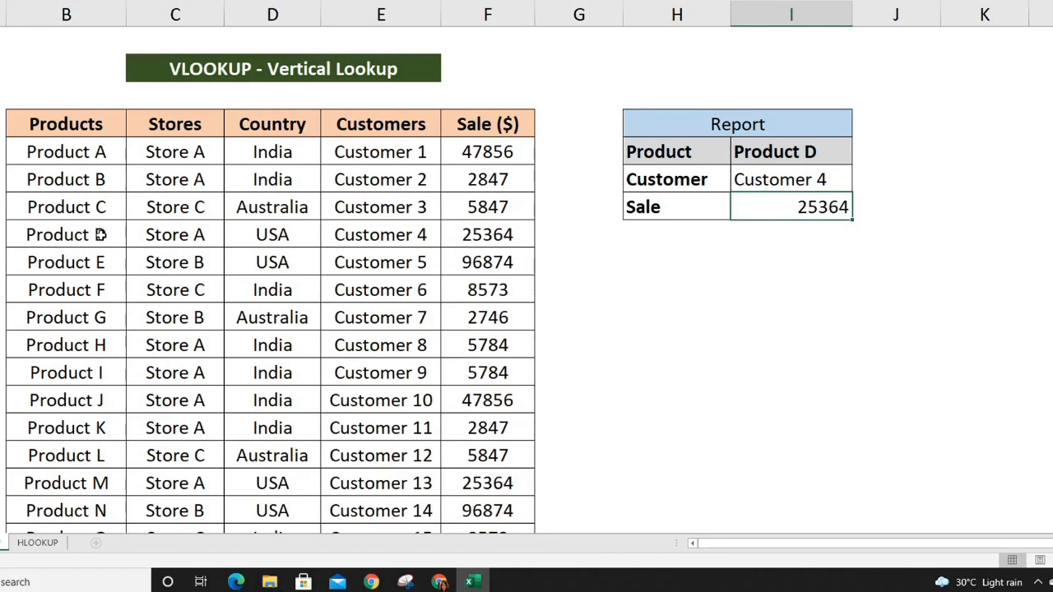
drag(101, 237, 498, 235)
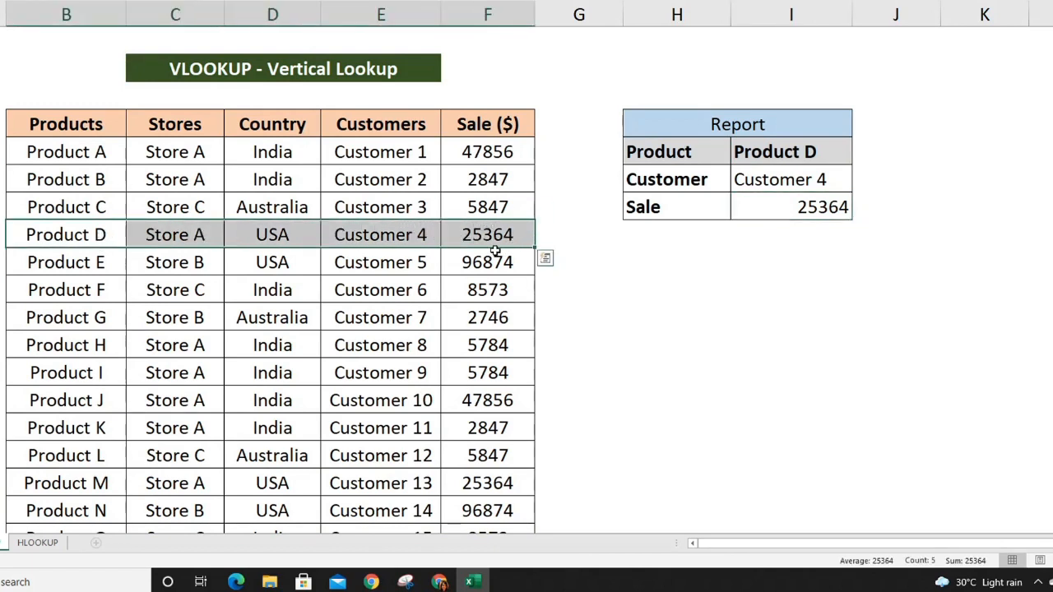
click(751, 207)
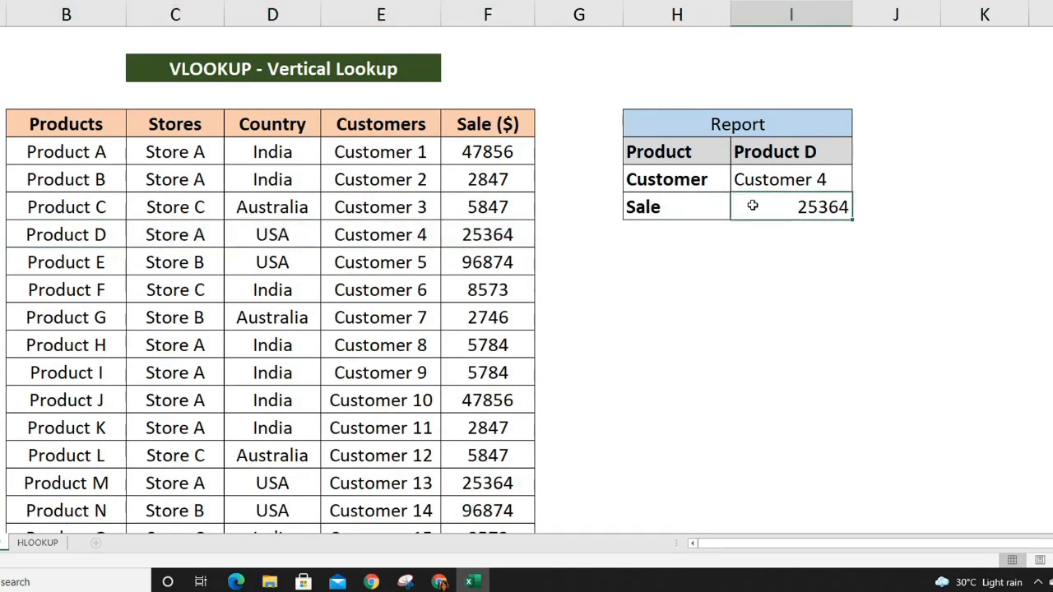
Make the references in the Customer cell's VLOOKUP formula absolute, as $I$5 and $B$5:$F$30
click(762, 179)
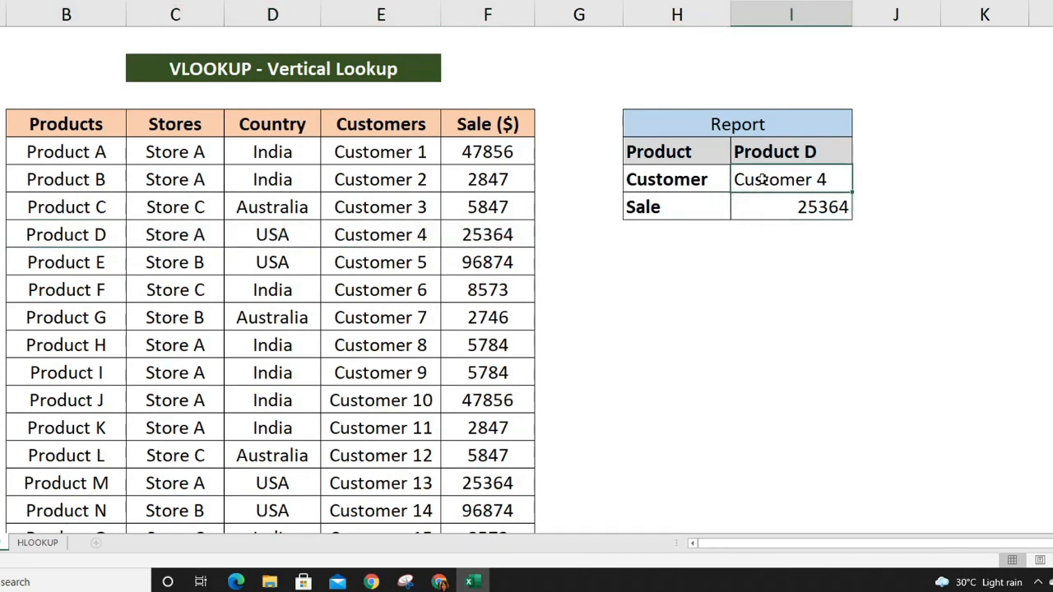
double_click(762, 179)
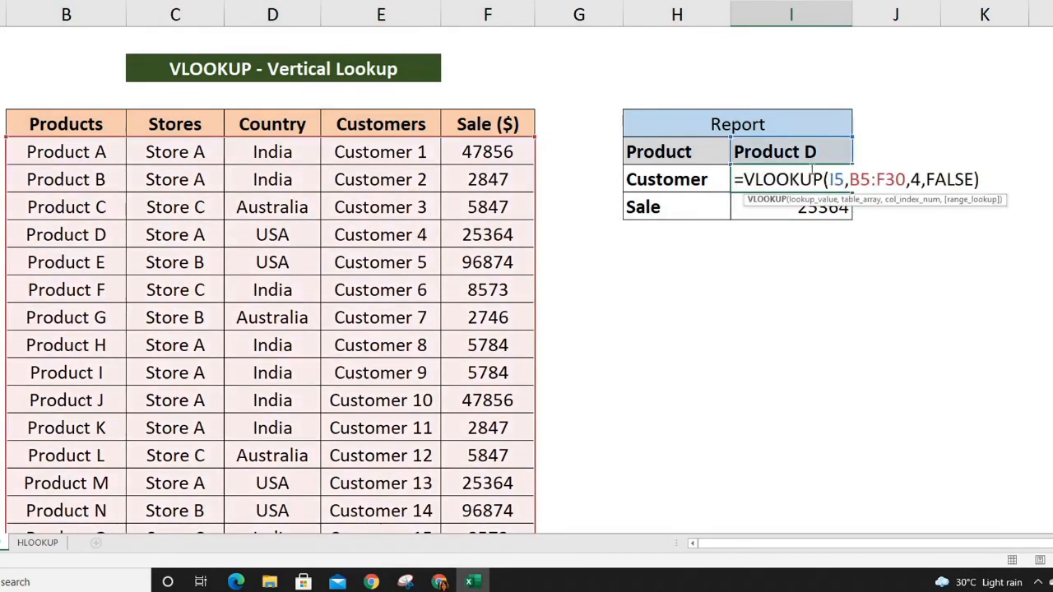
click(833, 179)
key(F4)
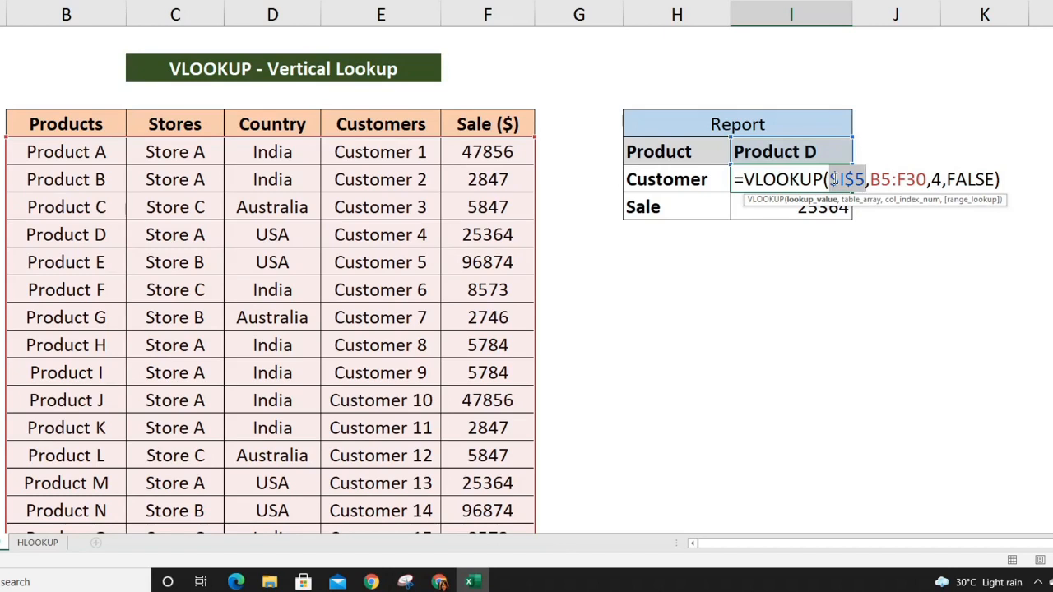
click(894, 179)
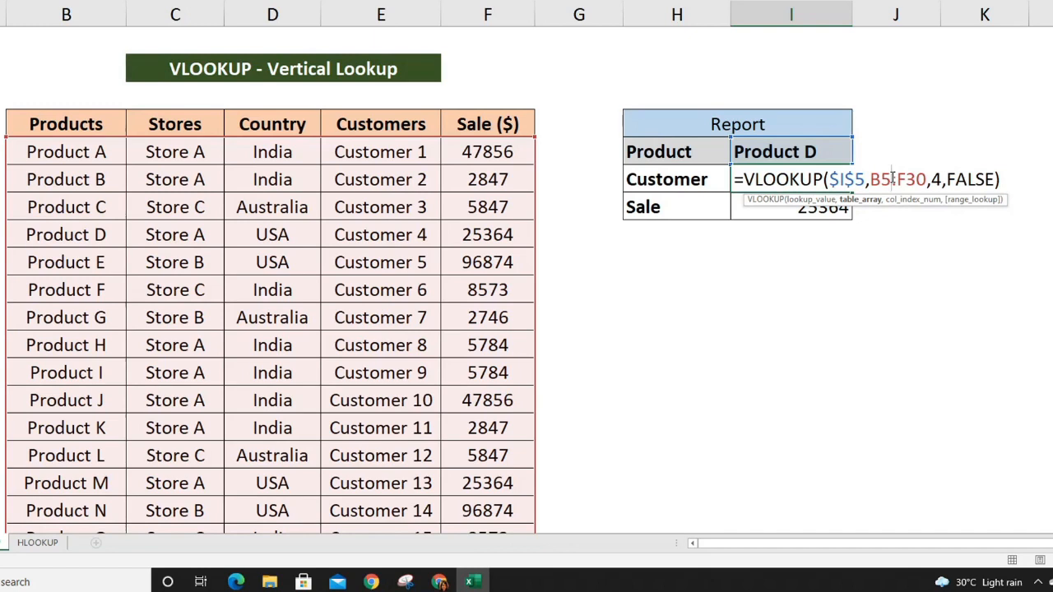
key(F4)
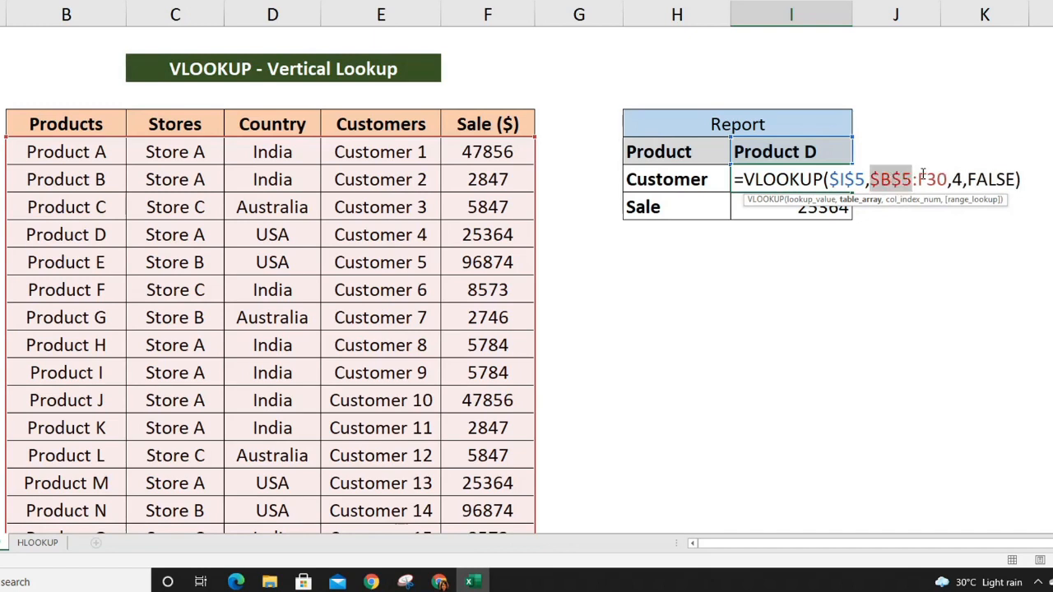
click(924, 176)
key(F4)
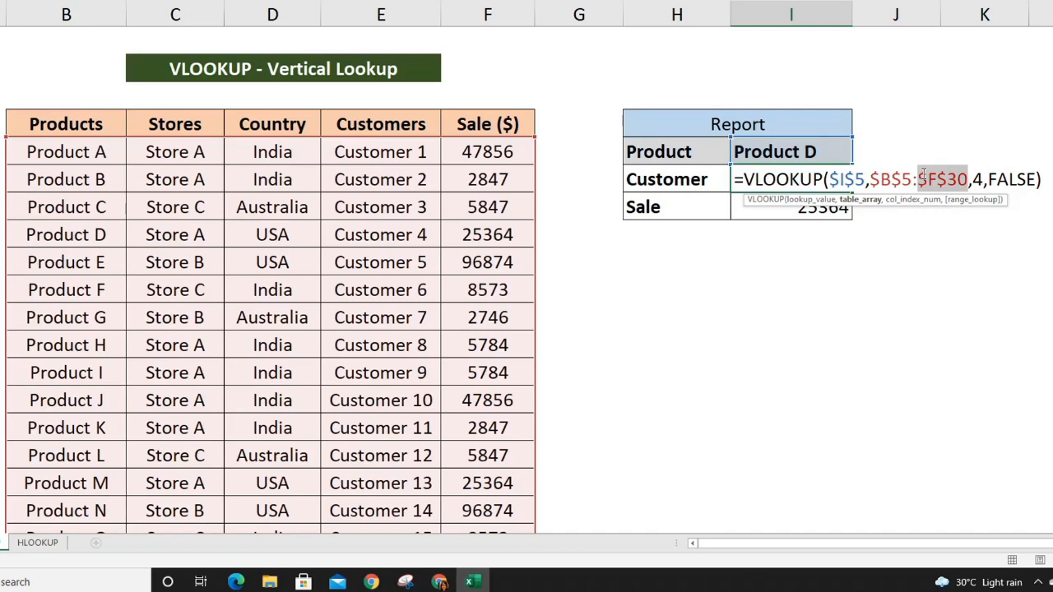
Replace the FALSE range_lookup argument in the Customer cell's formula with 0
drag(987, 179, 1036, 179)
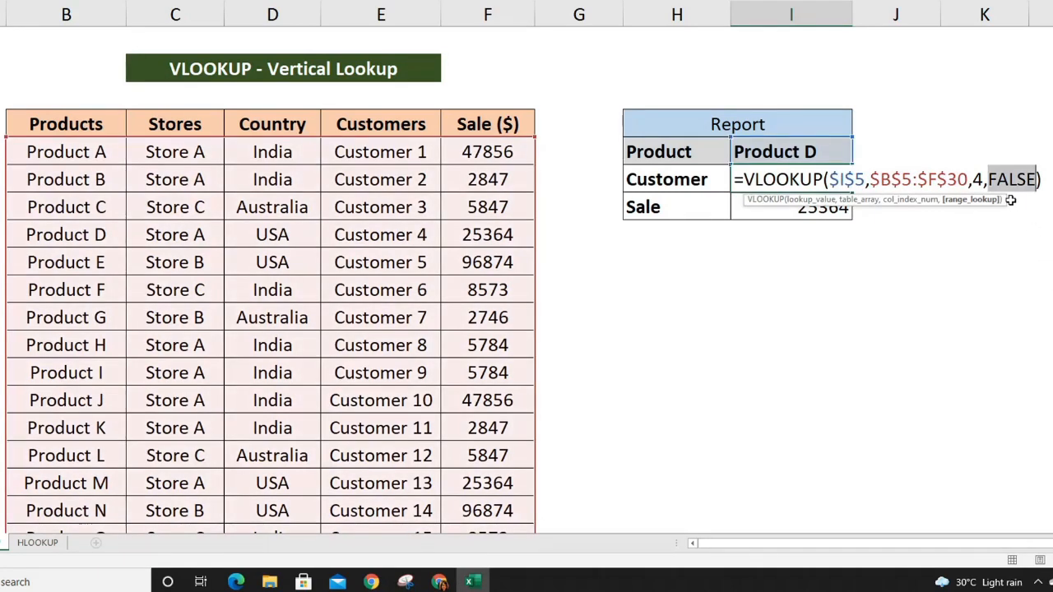
text(0)
key(Return)
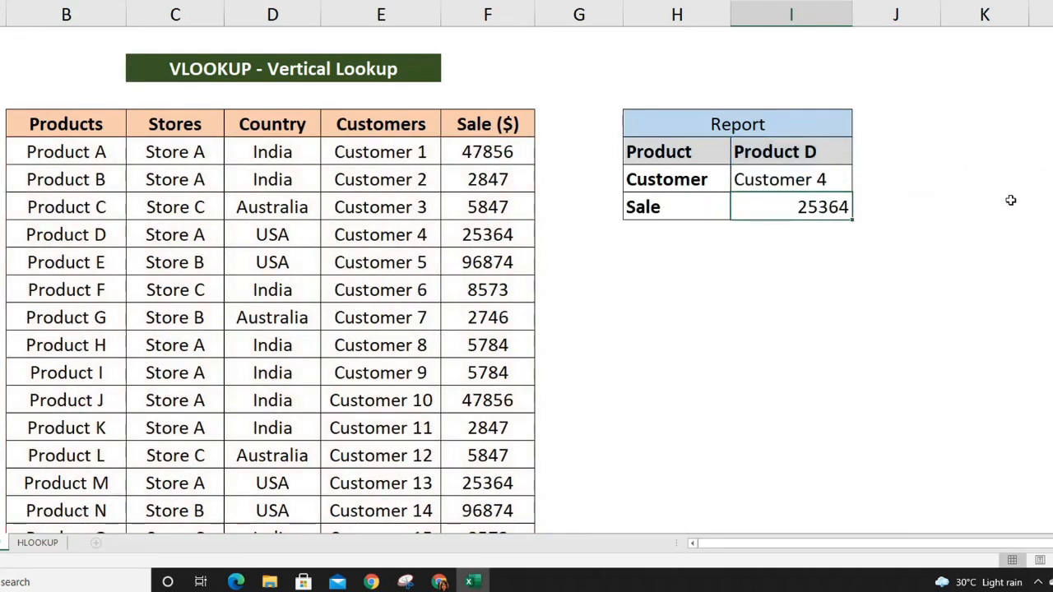
Copy the report's Customer formula into the Sale cell I7
click(821, 179)
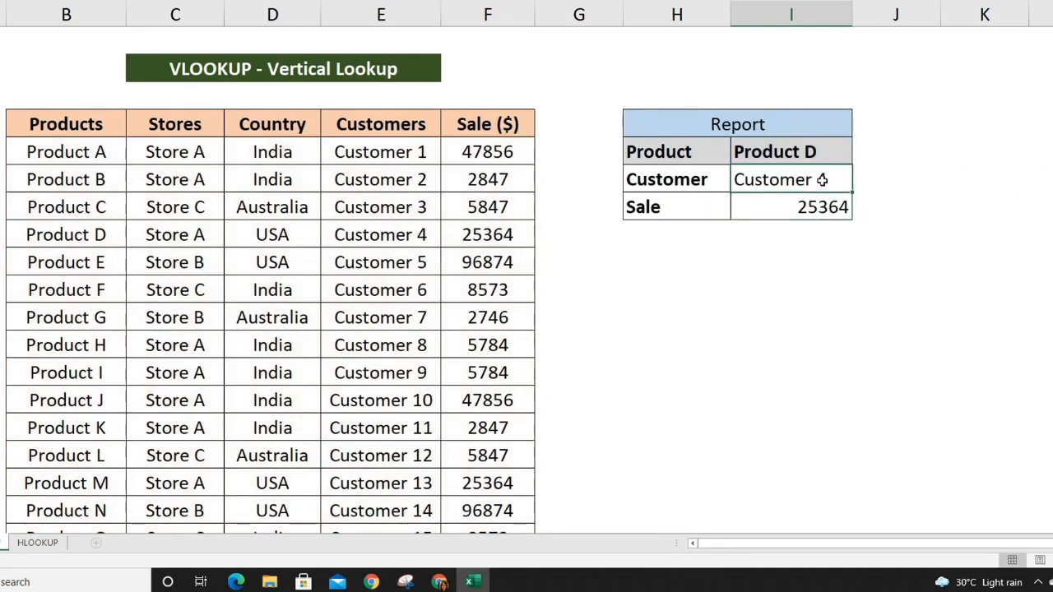
key(ctrl+c)
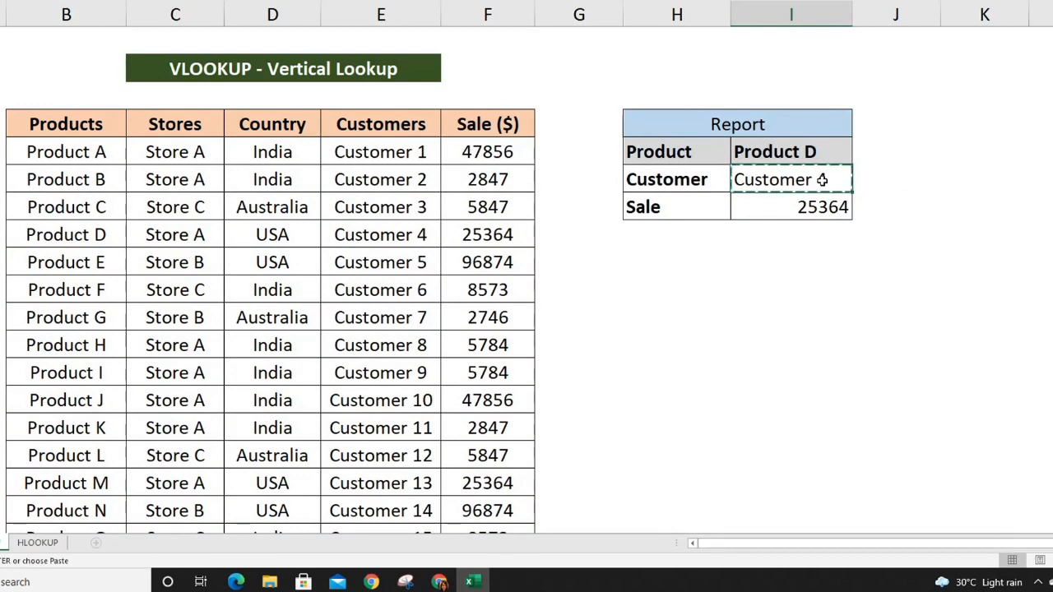
key(shift+Down)
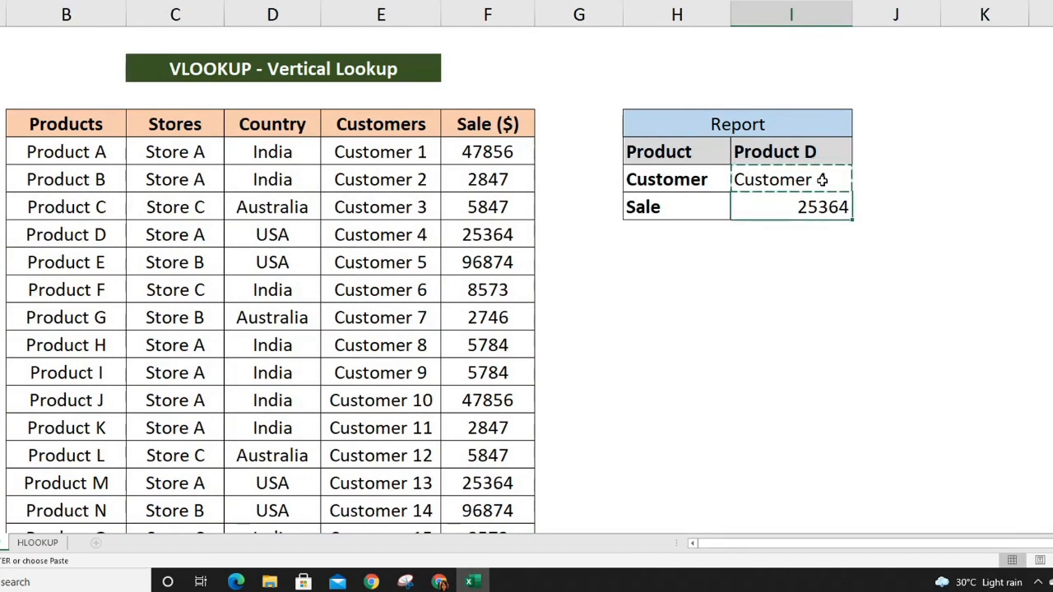
key(ctrl+v)
Set the column index in the Sale cell's copied VLOOKUP formula to 5
double_click(820, 208)
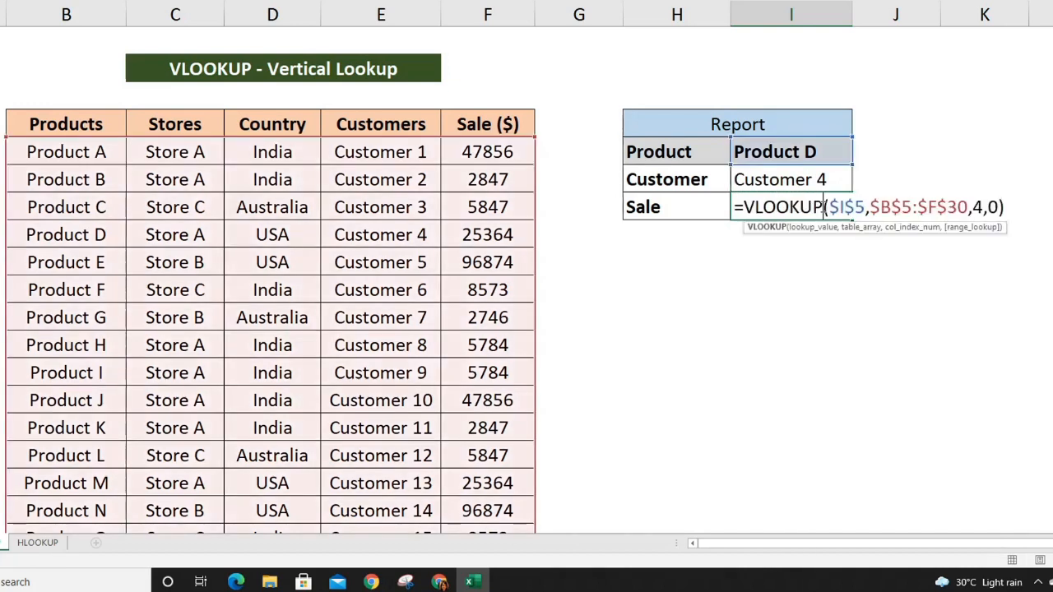
double_click(977, 206)
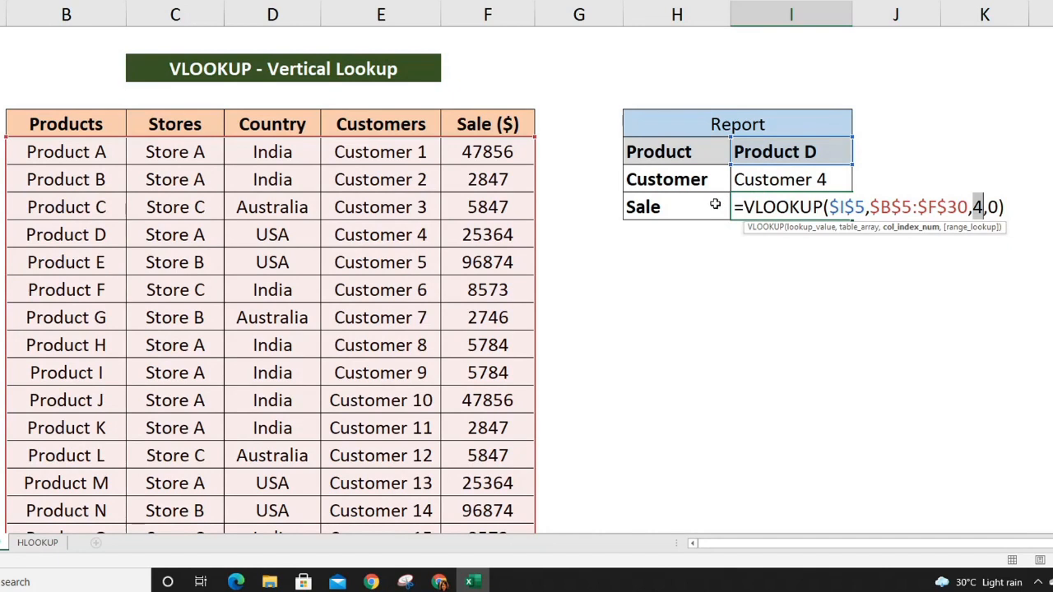
text(5)
key(Return)
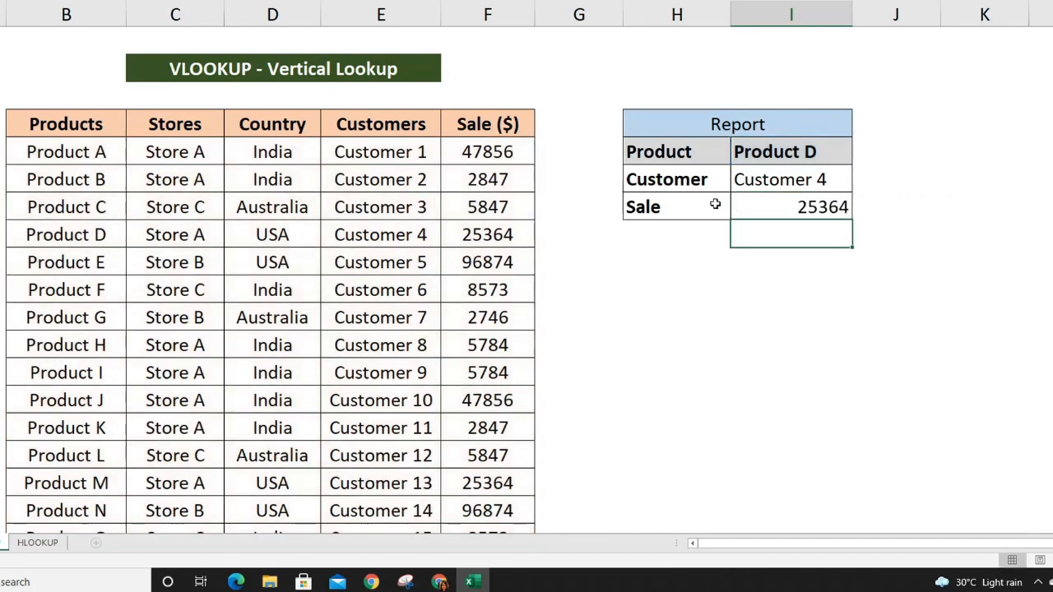
click(757, 208)
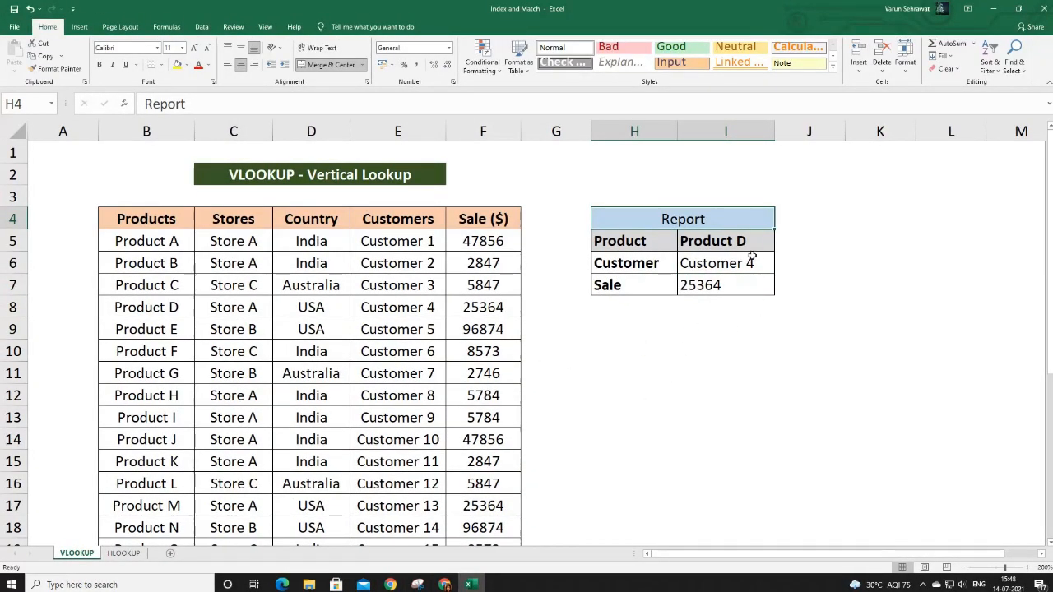
Choose Product A in the report's Product drop-down and compare the report with that product's row in the source table
click(754, 241)
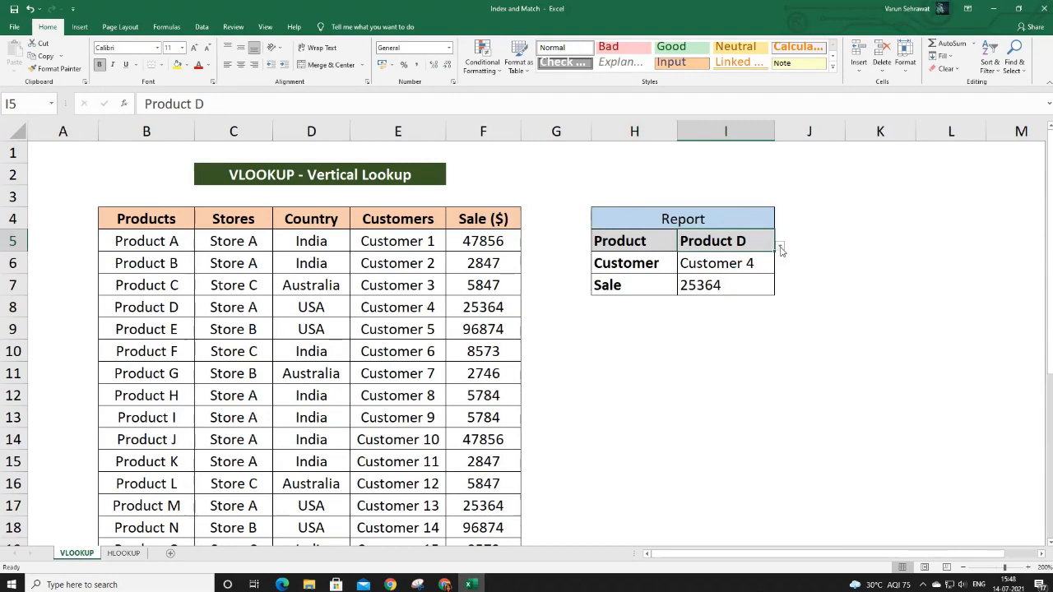
click(780, 247)
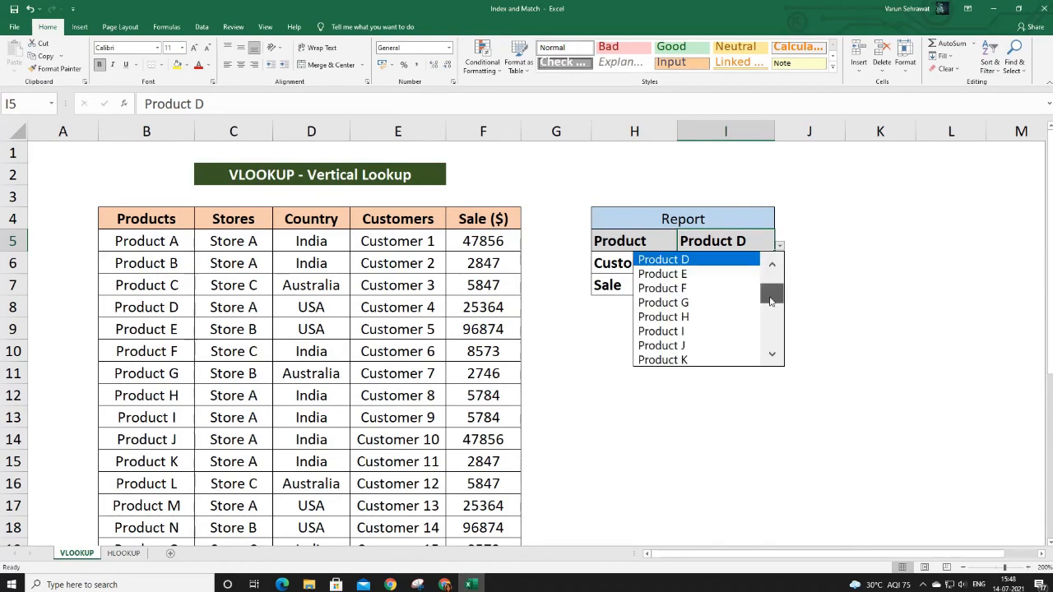
click(691, 260)
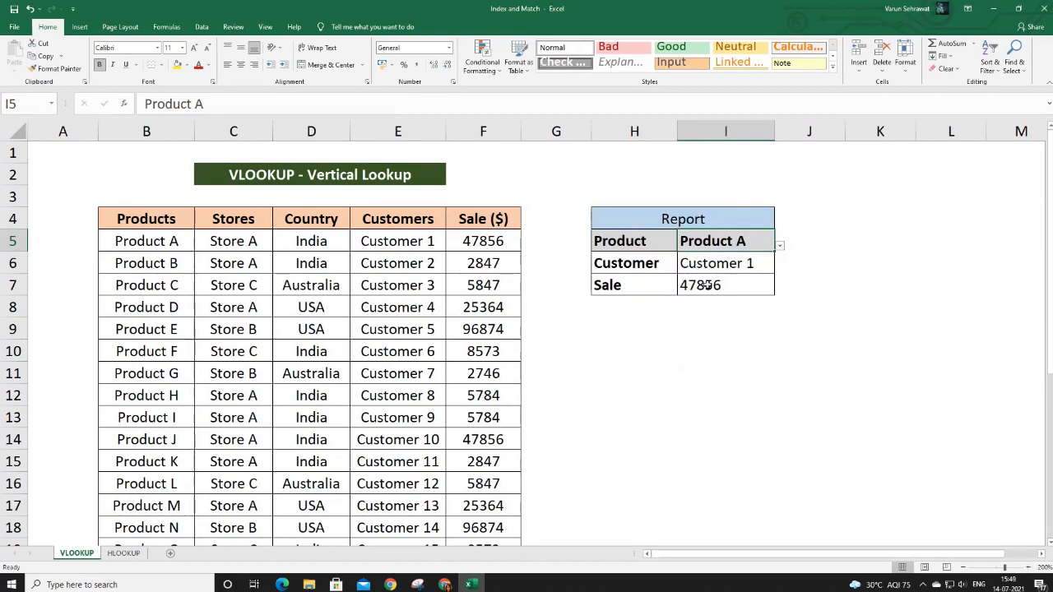
drag(167, 239, 477, 240)
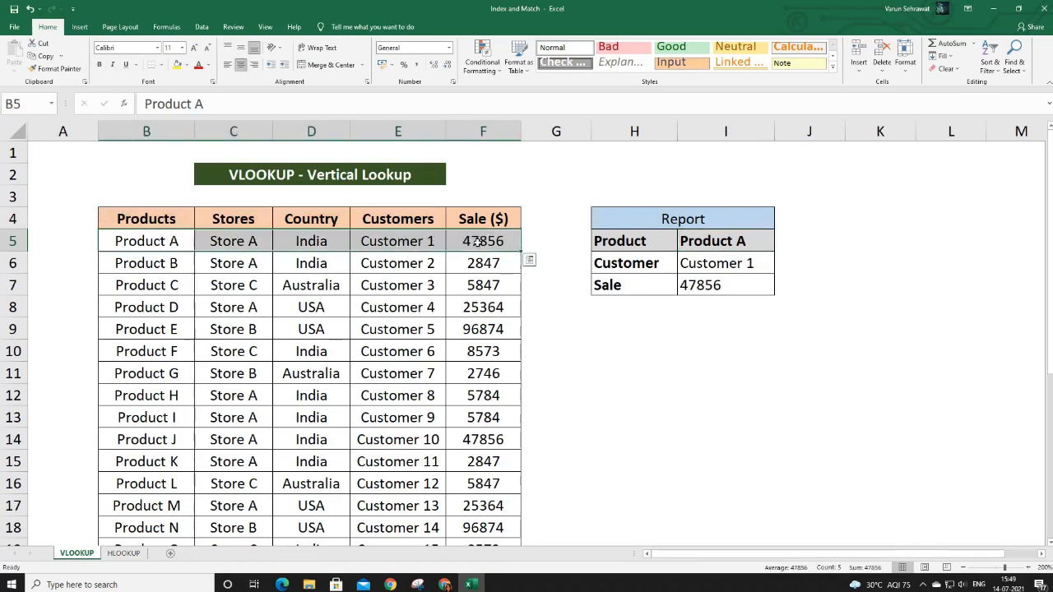
click(722, 282)
Choose Product L in the report's Product drop-down and compare the report with that product's row in the source table
click(722, 245)
click(781, 247)
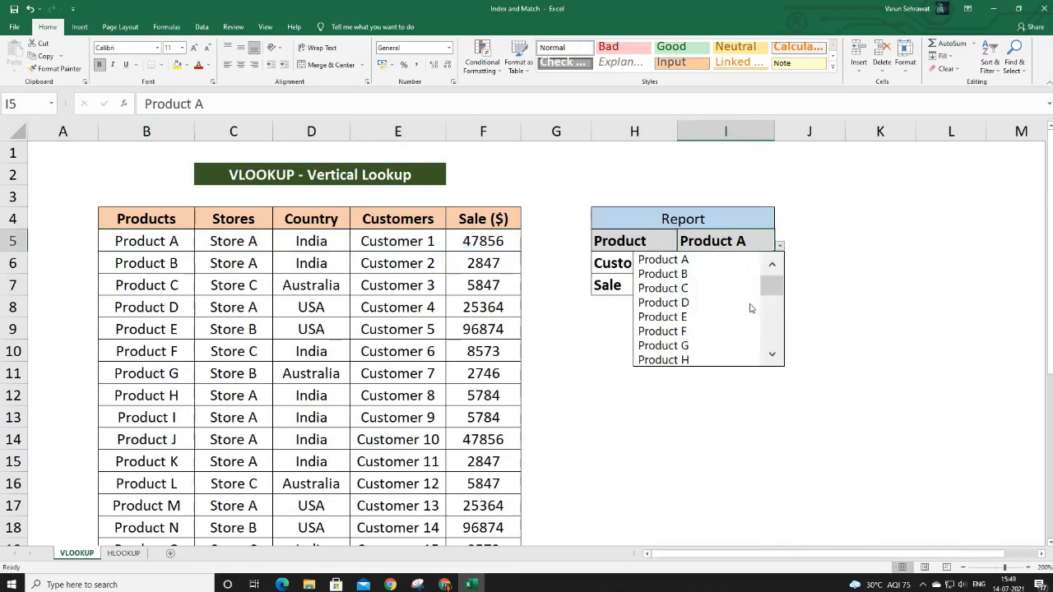
scroll(771, 294, down, 2)
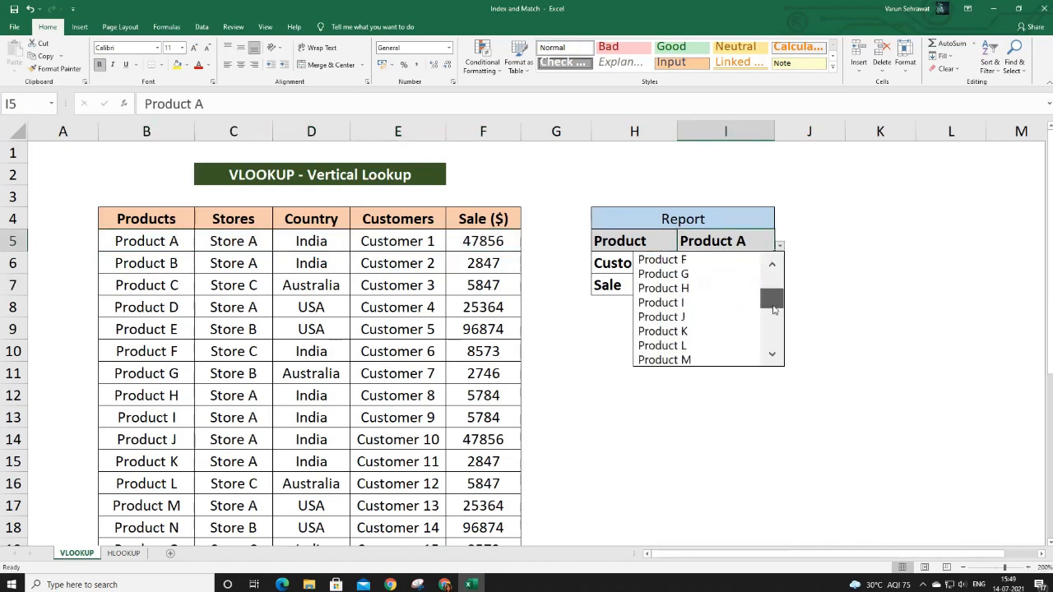
key(Escape)
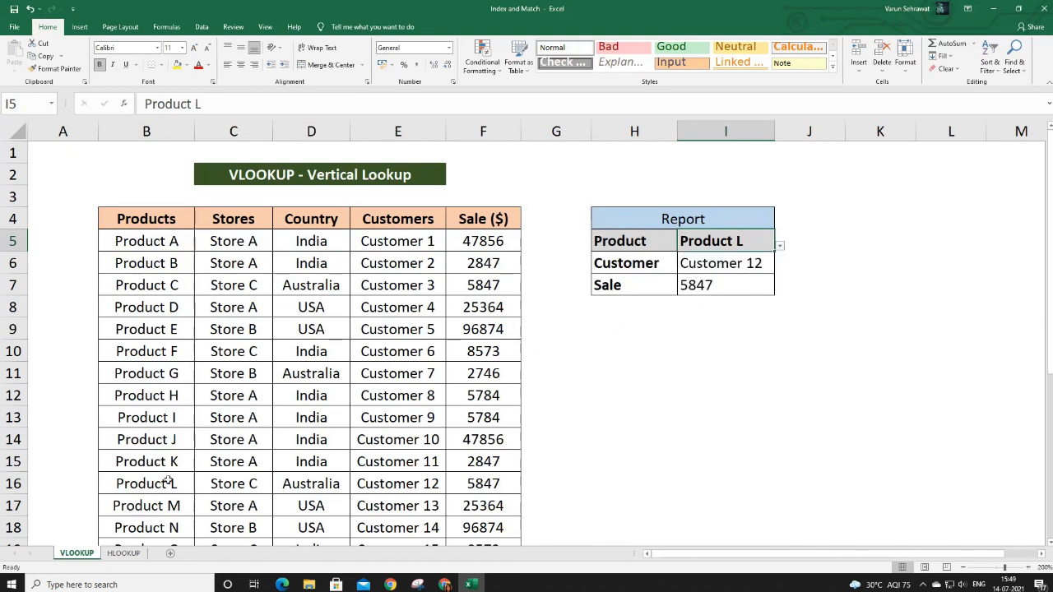
drag(154, 485, 471, 485)
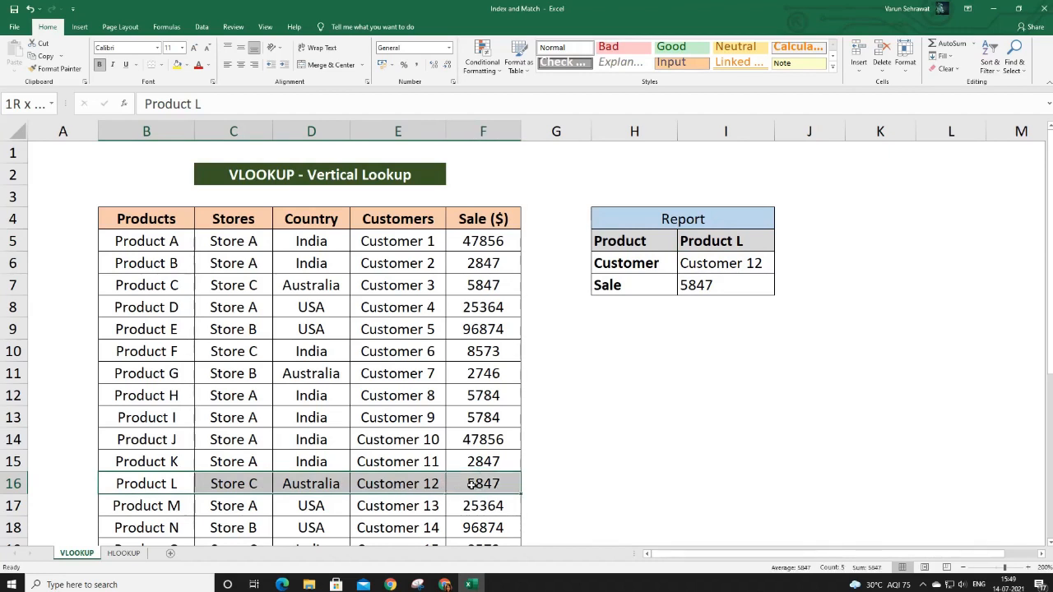
drag(699, 269, 700, 282)
click(700, 282)
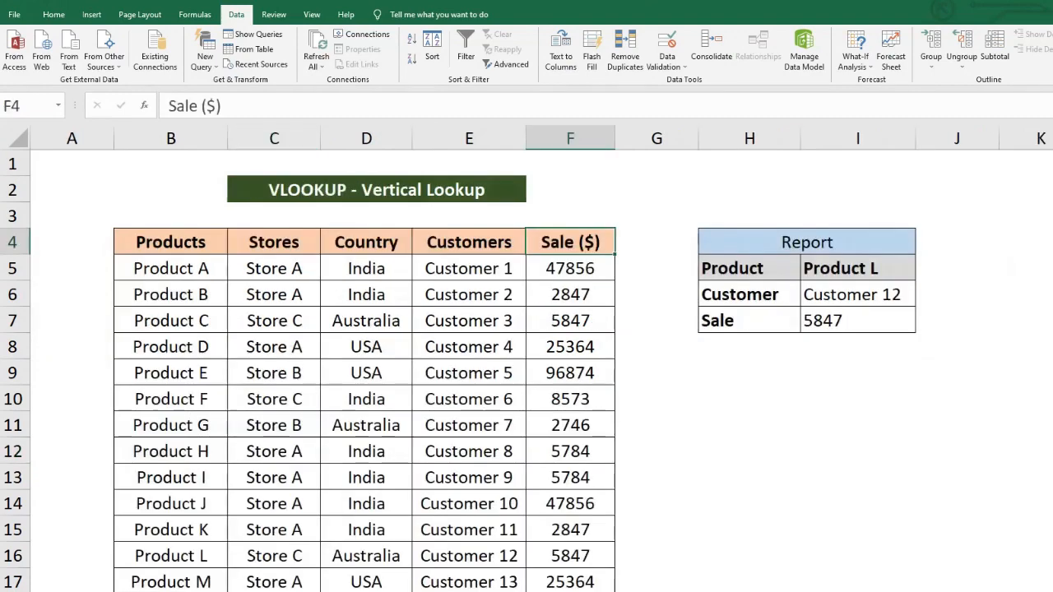
Review the vertical table in columns B:F, switch to the HLOOKUP sheet, and examine its horizontal table in rows 4 to 8 and its report
drag(185, 138, 546, 167)
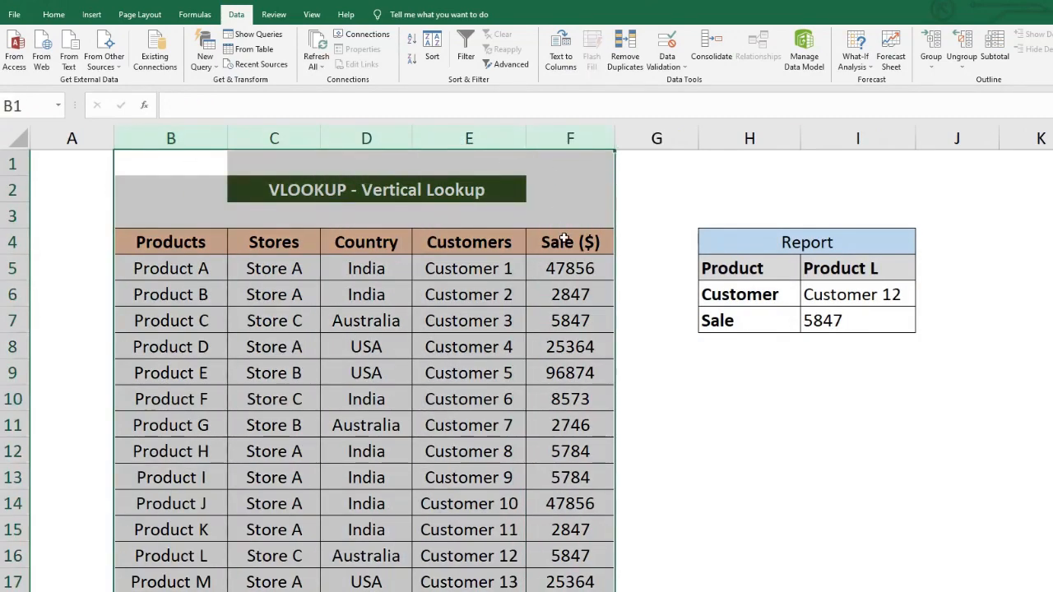
click(564, 239)
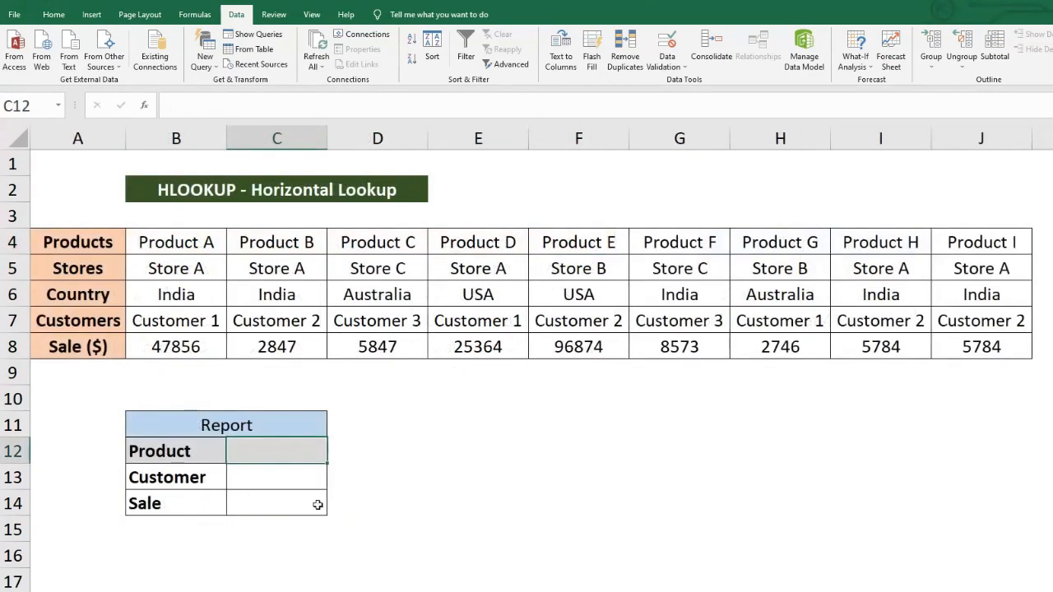
drag(13, 242, 13, 346)
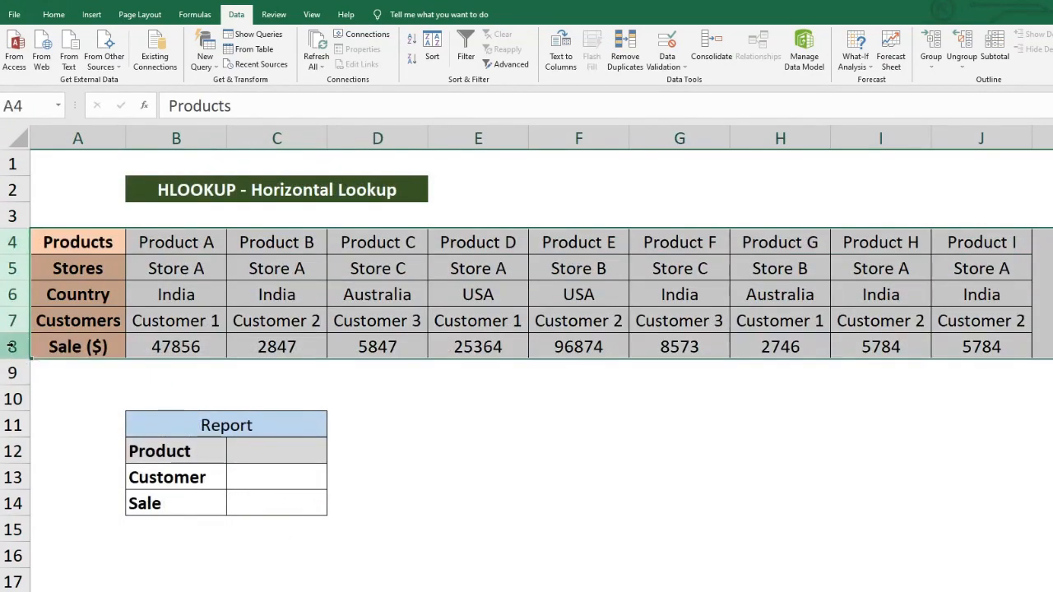
click(70, 342)
drag(278, 425, 283, 485)
click(271, 477)
click(209, 478)
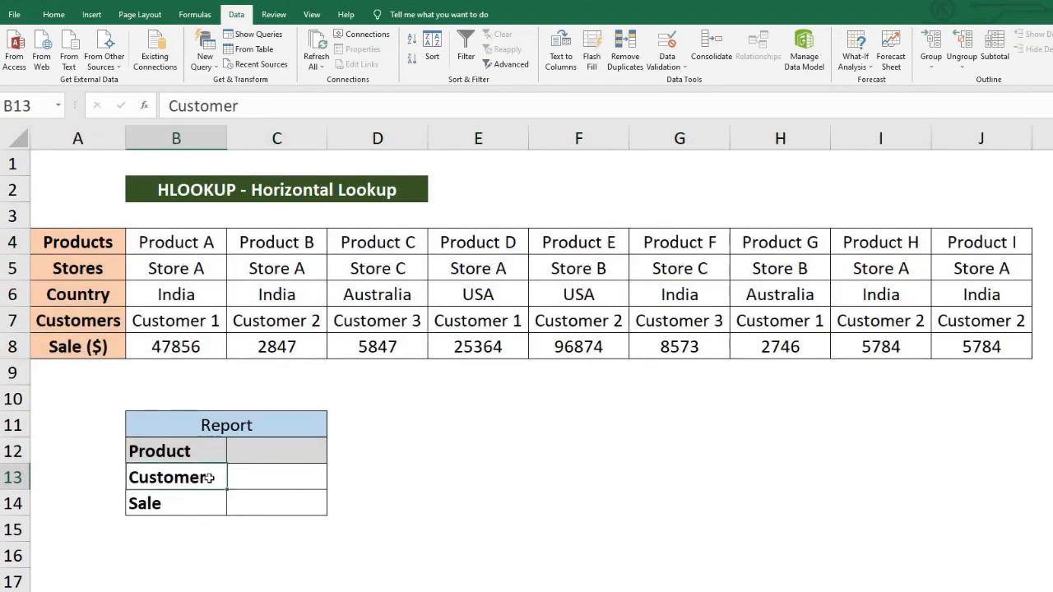
drag(209, 478, 264, 498)
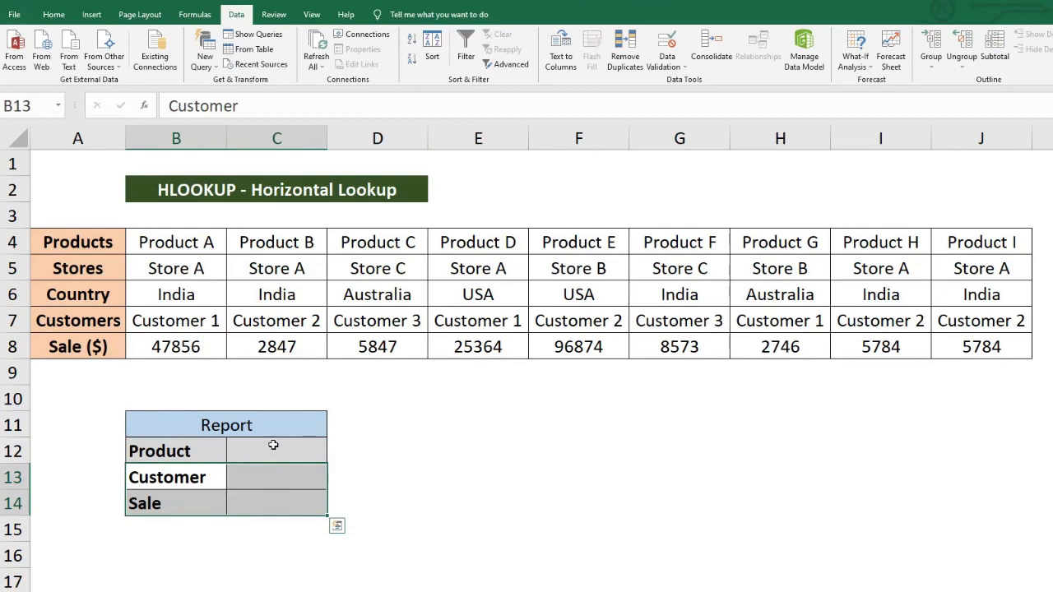
Add a List data validation to the report's Product cell C12 with the source =$B$4:$J$4
click(273, 445)
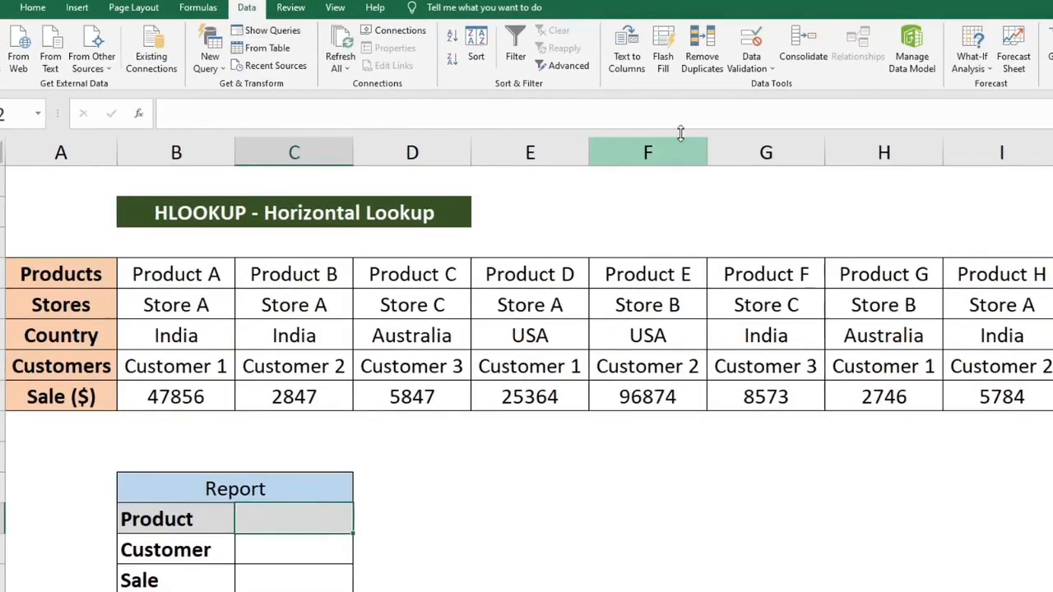
click(750, 65)
click(773, 85)
click(748, 415)
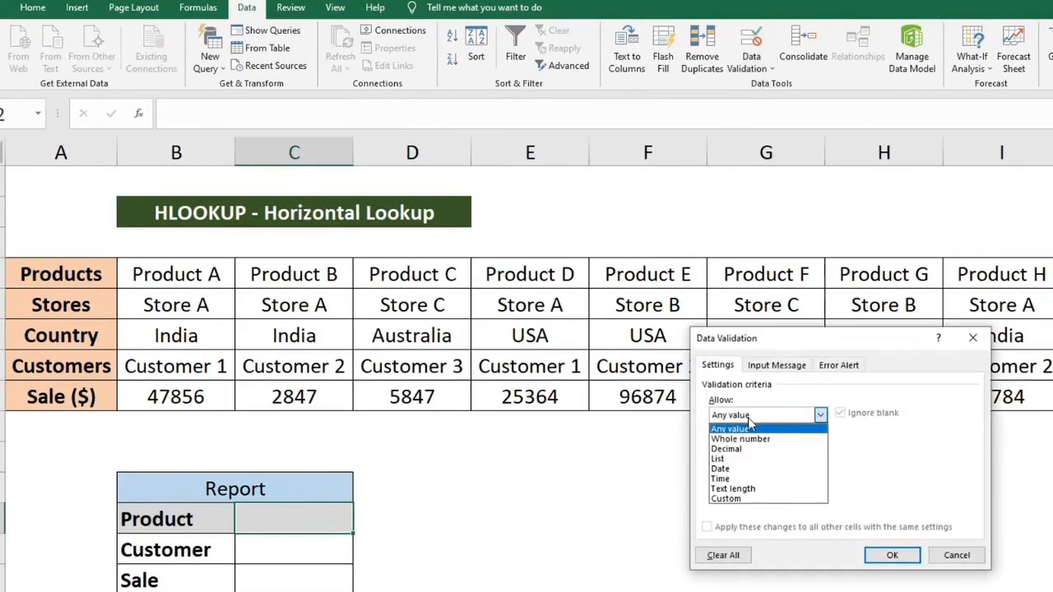
click(745, 456)
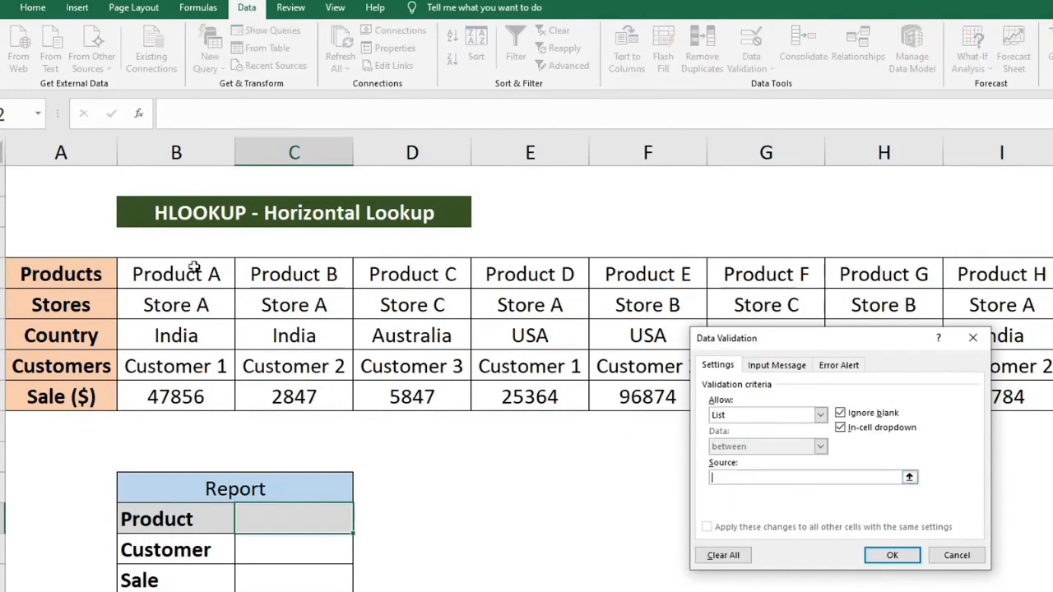
drag(189, 274, 1051, 277)
drag(961, 243, 960, 244)
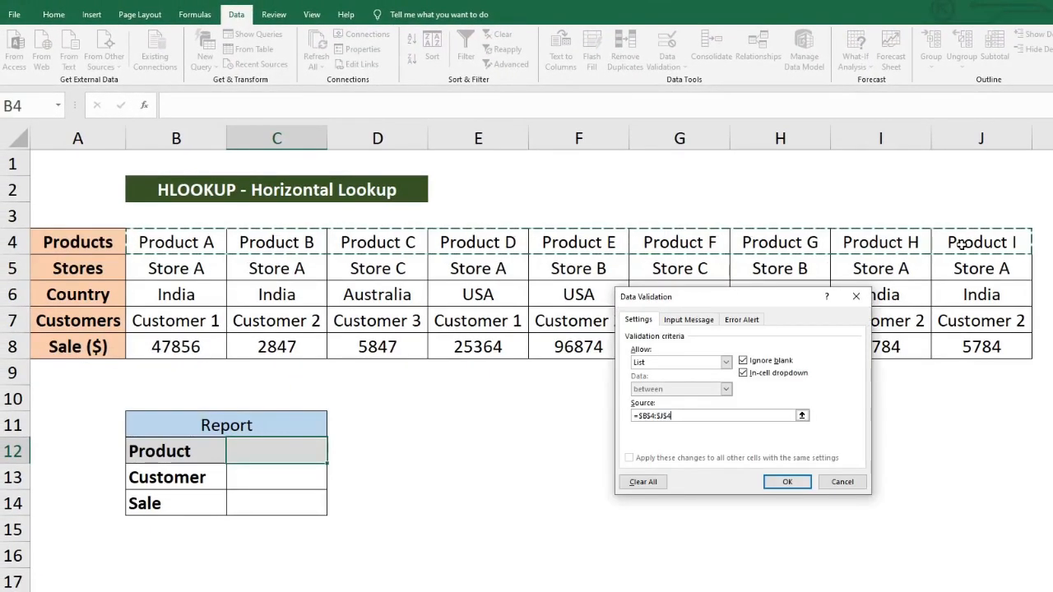
click(779, 483)
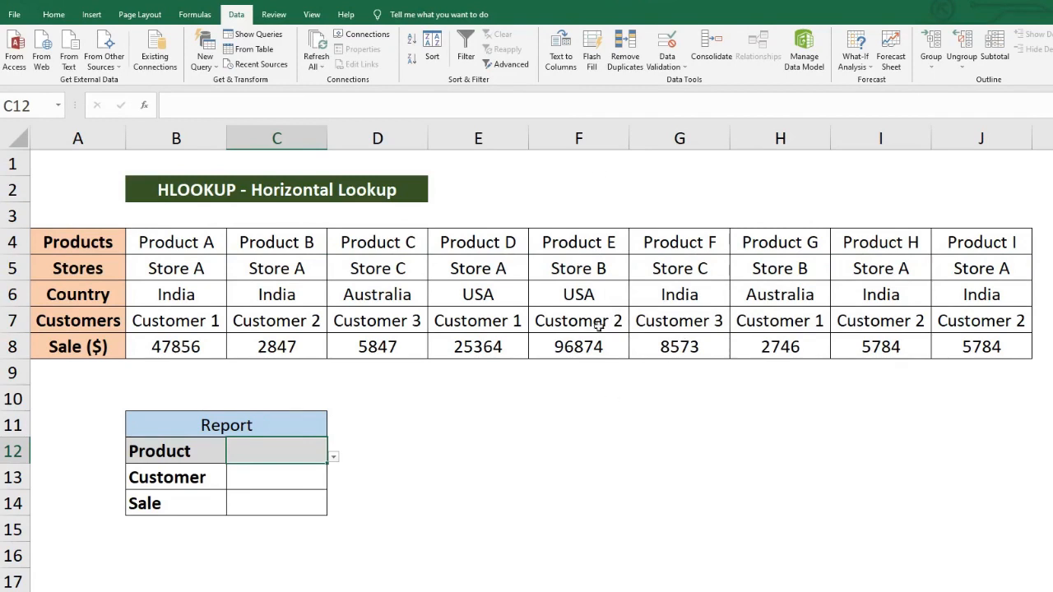
Review the Product cell's data validation criteria, input message and error alert options without changing them
click(666, 64)
click(671, 80)
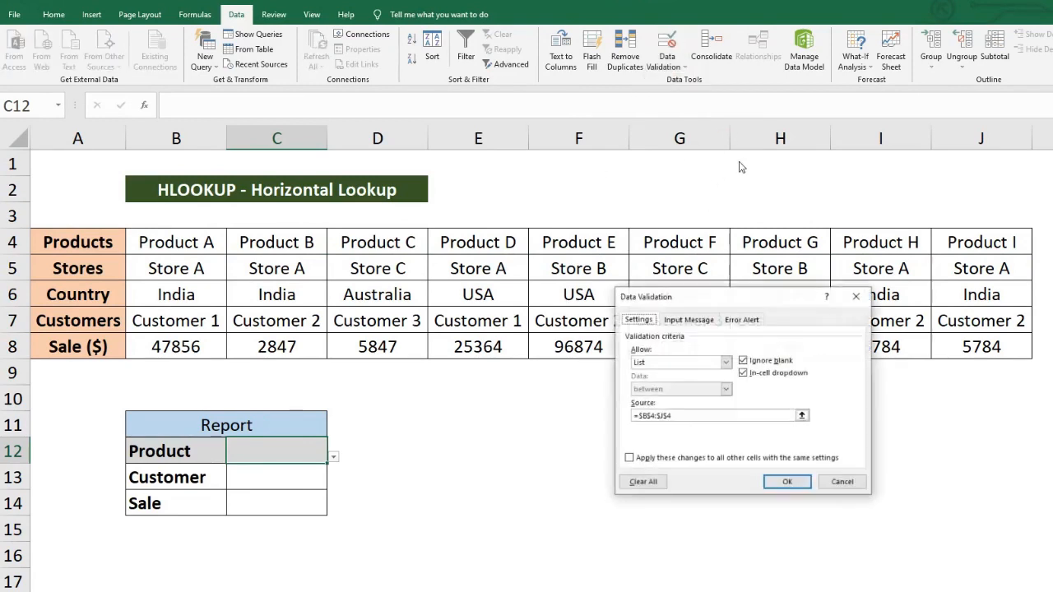
click(708, 328)
click(740, 321)
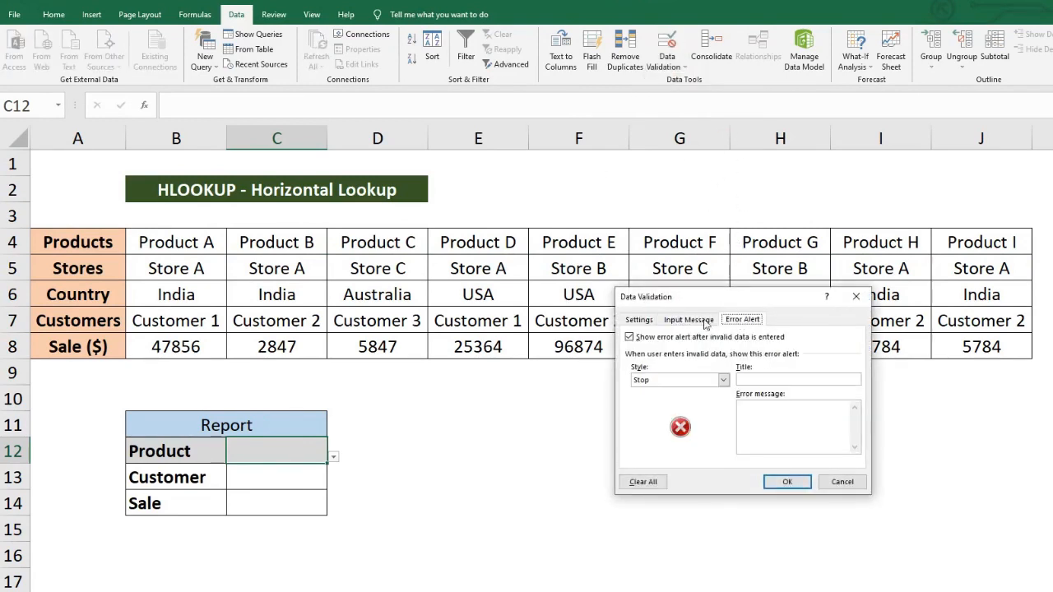
click(653, 320)
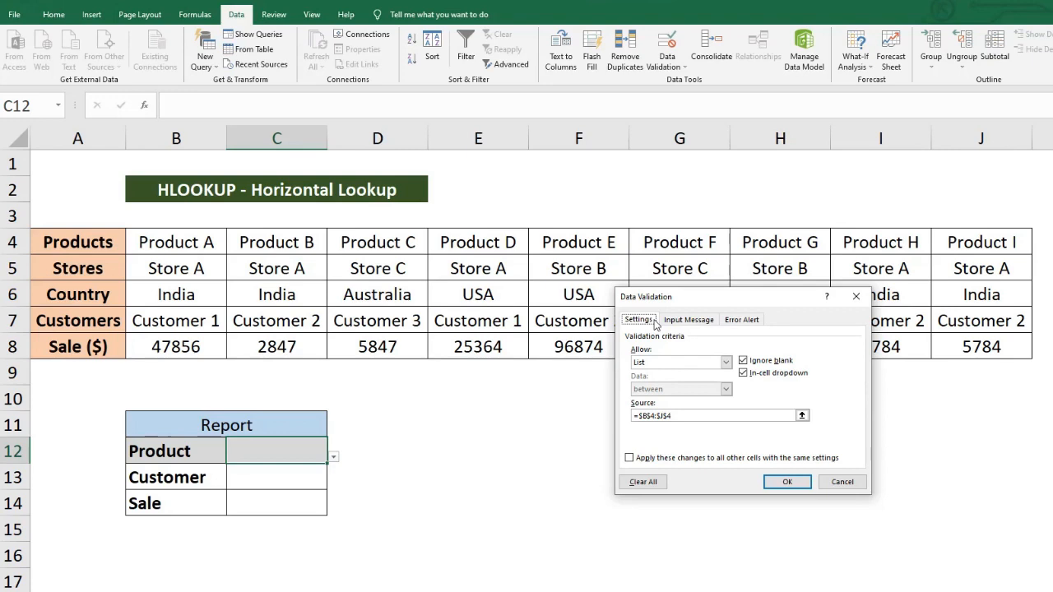
click(837, 482)
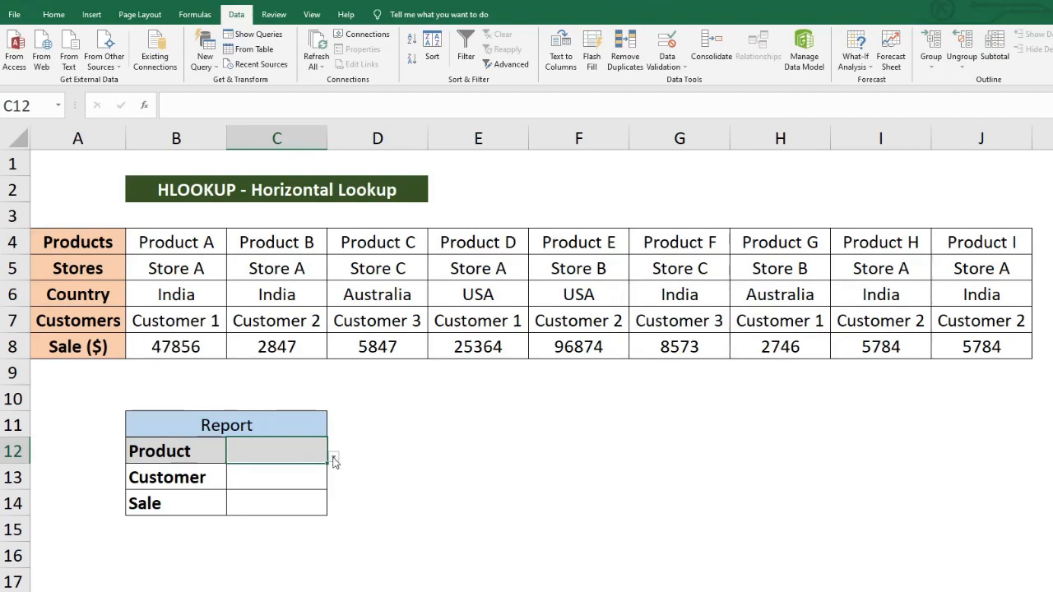
Choose Product E from the drop-down in the HLOOKUP report's Product cell C12
click(333, 458)
drag(322, 518, 334, 490)
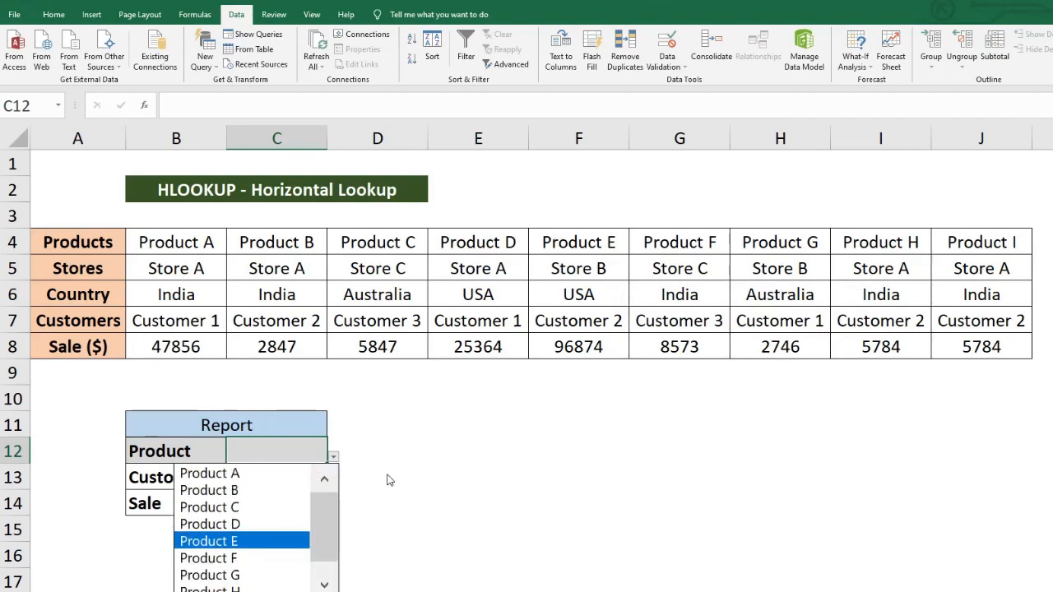
key(Escape)
click(334, 458)
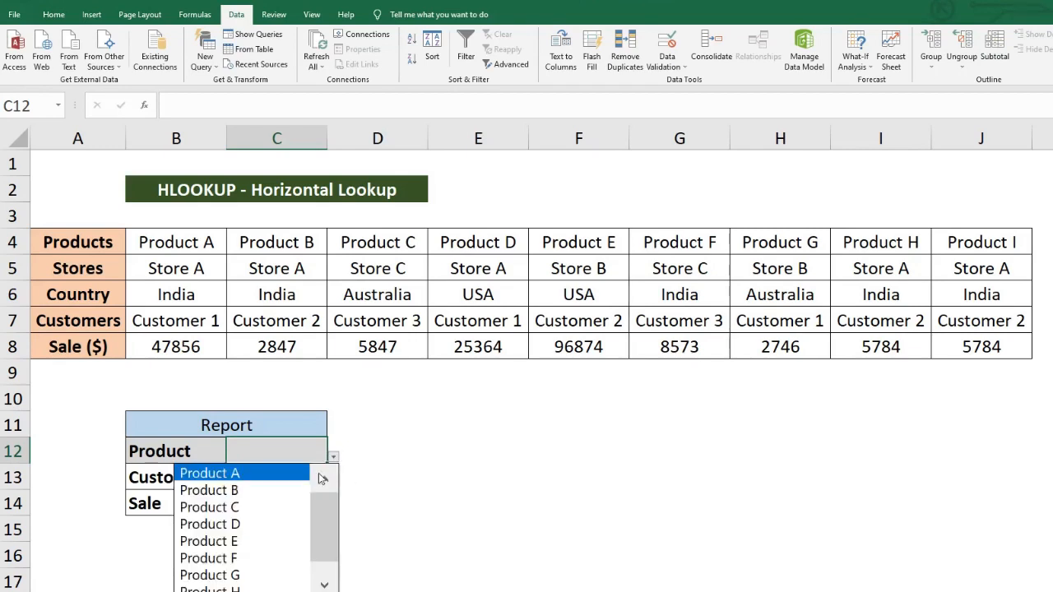
click(280, 540)
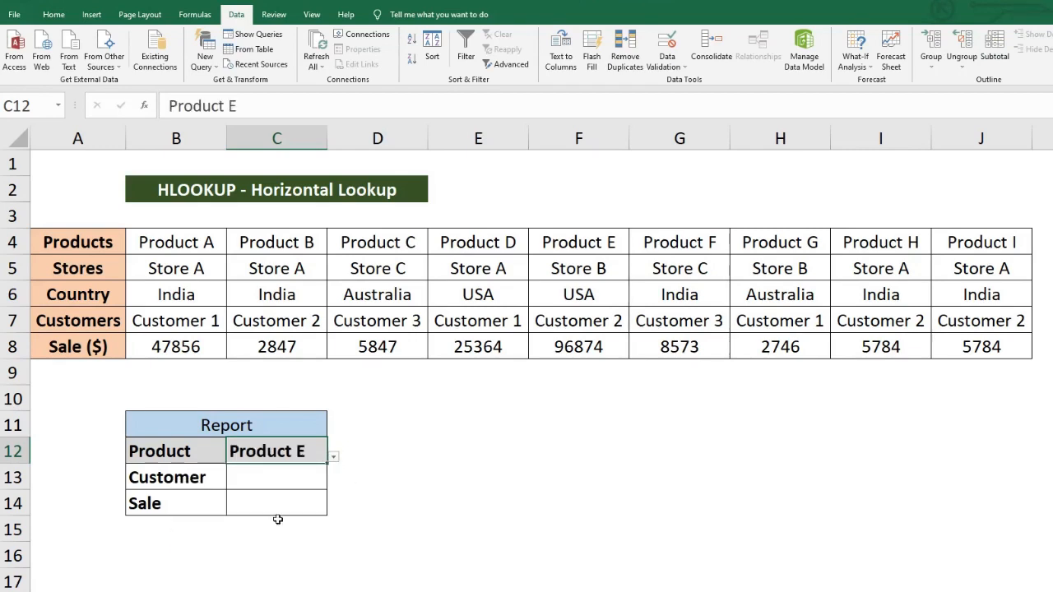
Enter =HLOOKUP(C12,B4:J8,4,0) in the report's Customer cell C13 and compare the result with the Product E column
click(272, 476)
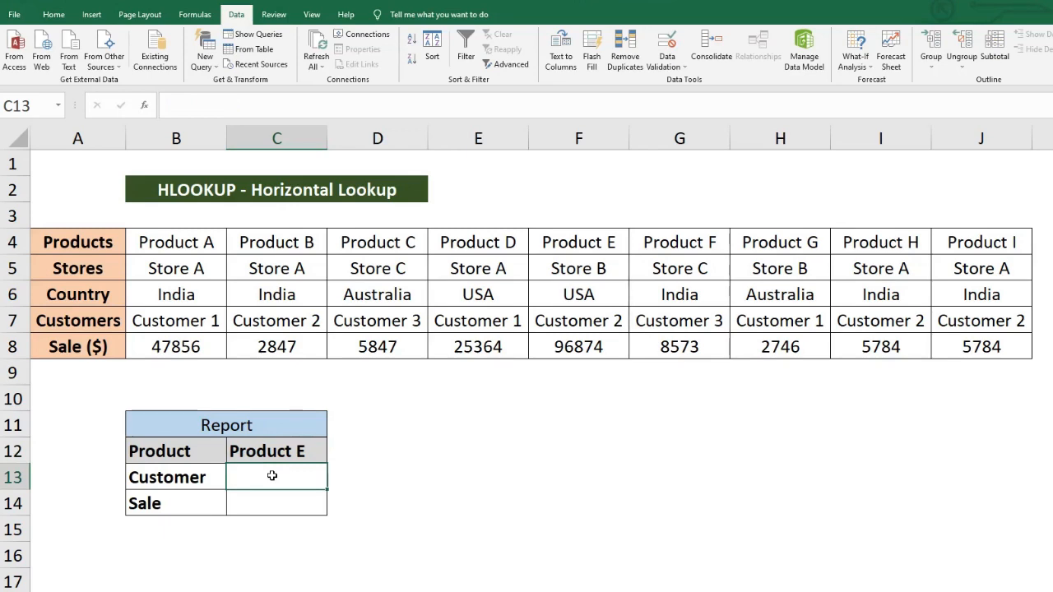
text(=)
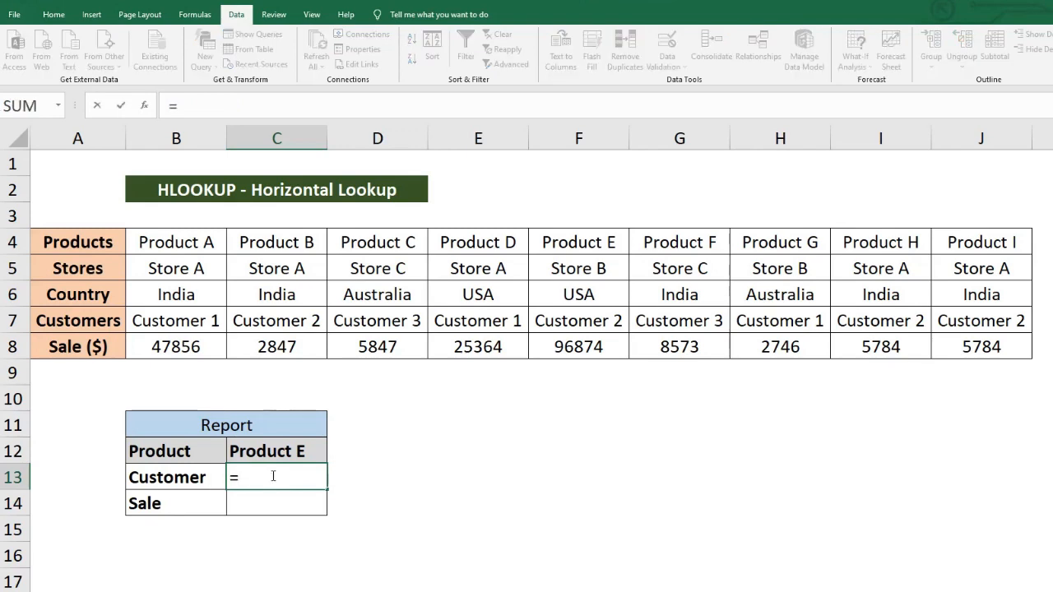
text(hlookup()
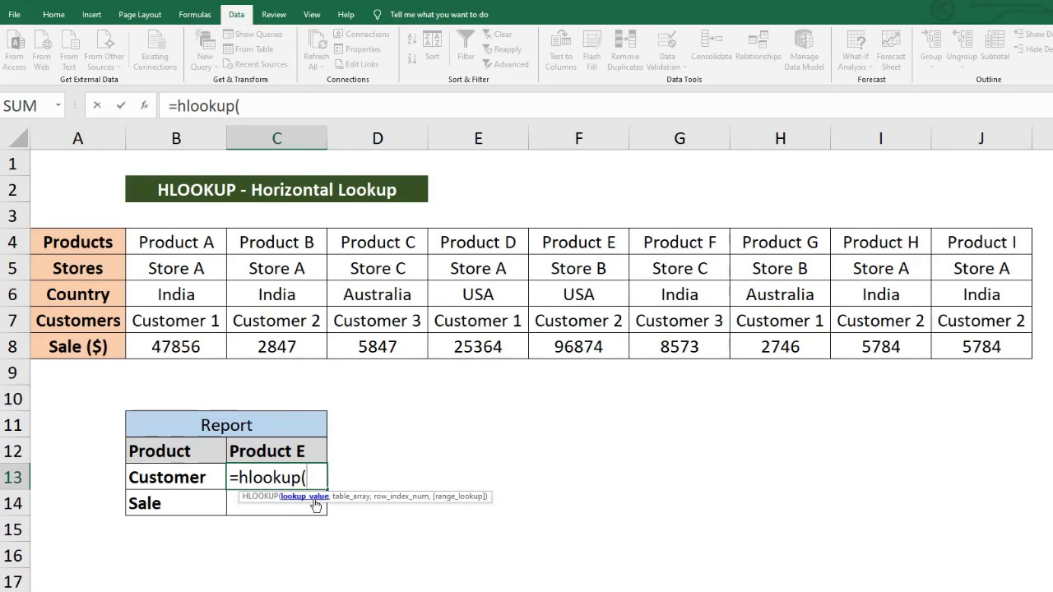
click(301, 452)
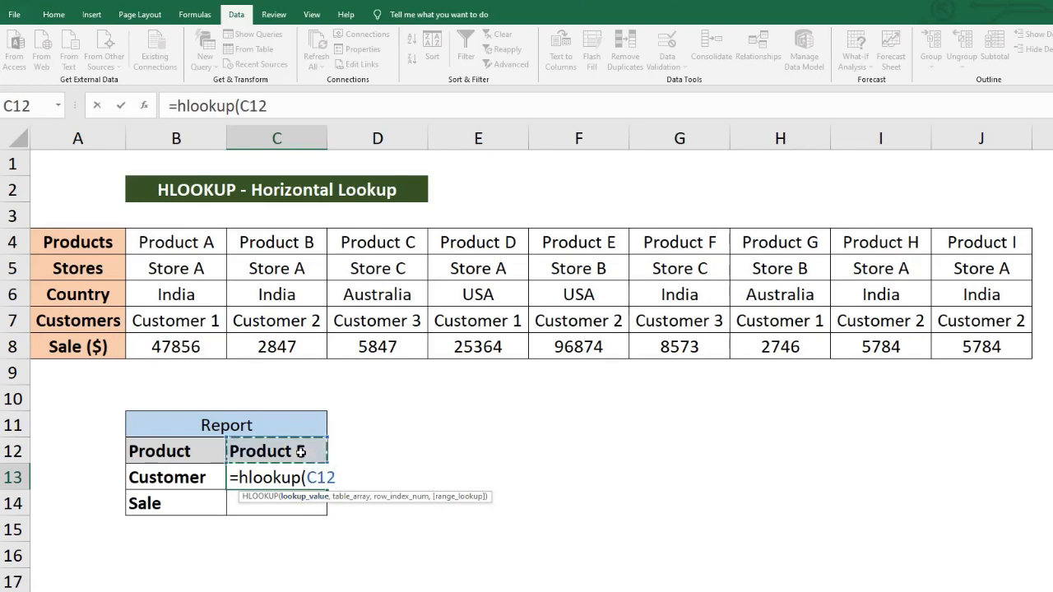
text(,)
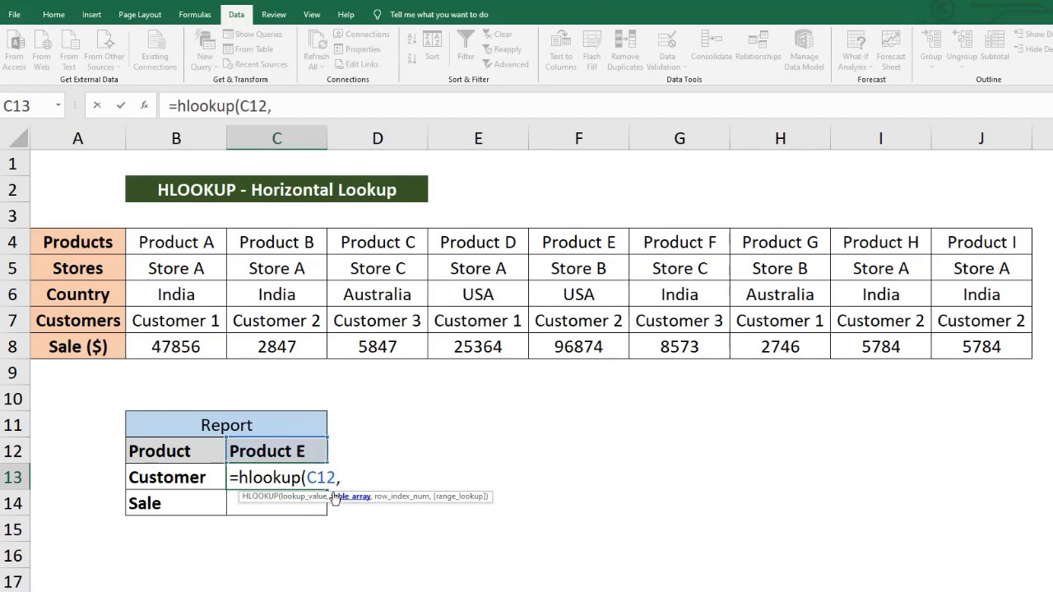
drag(201, 237, 985, 347)
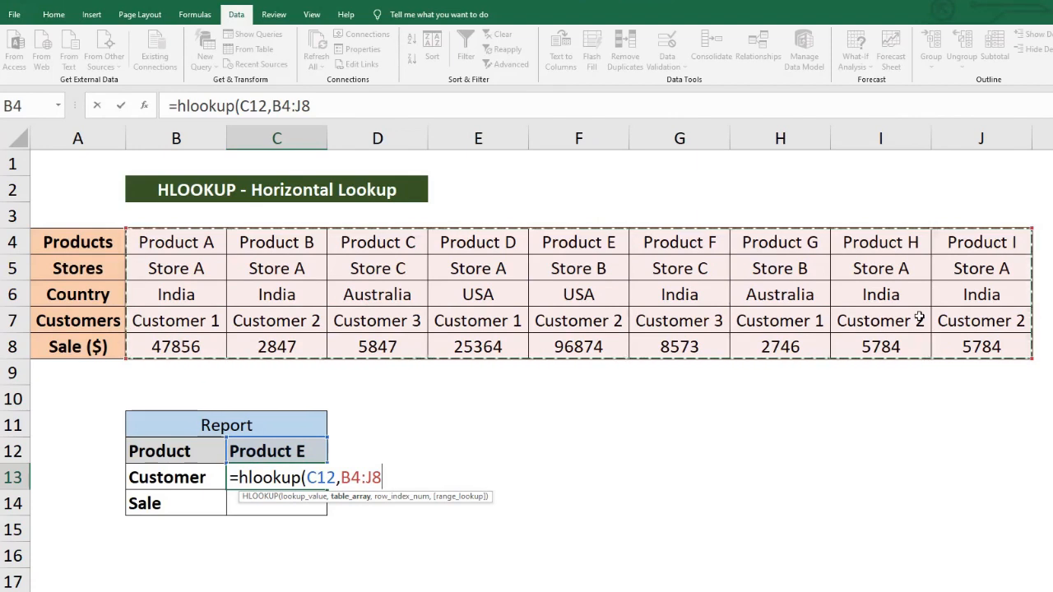
text(,)
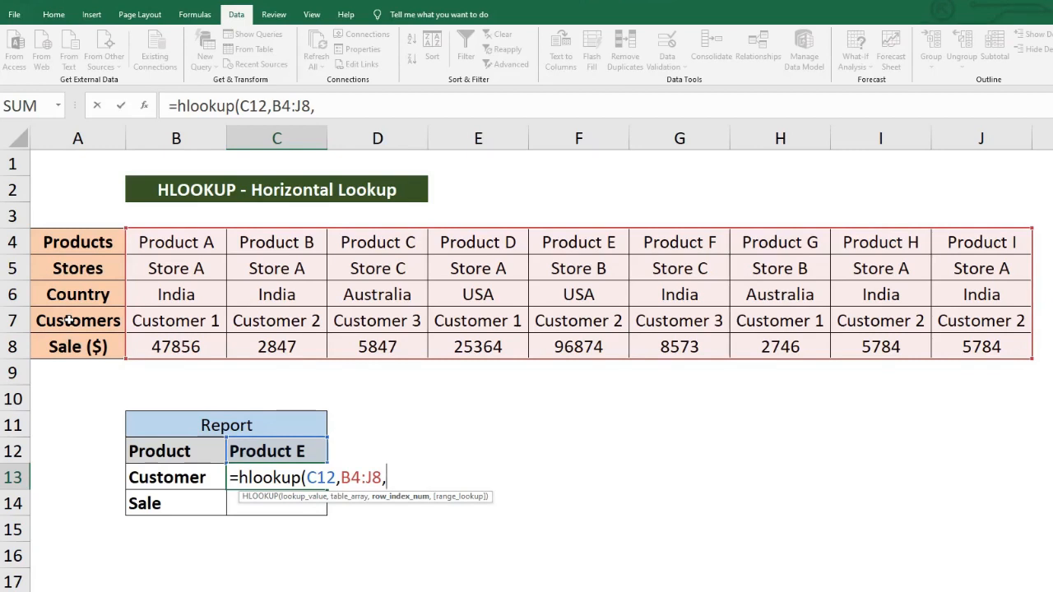
text(4,)
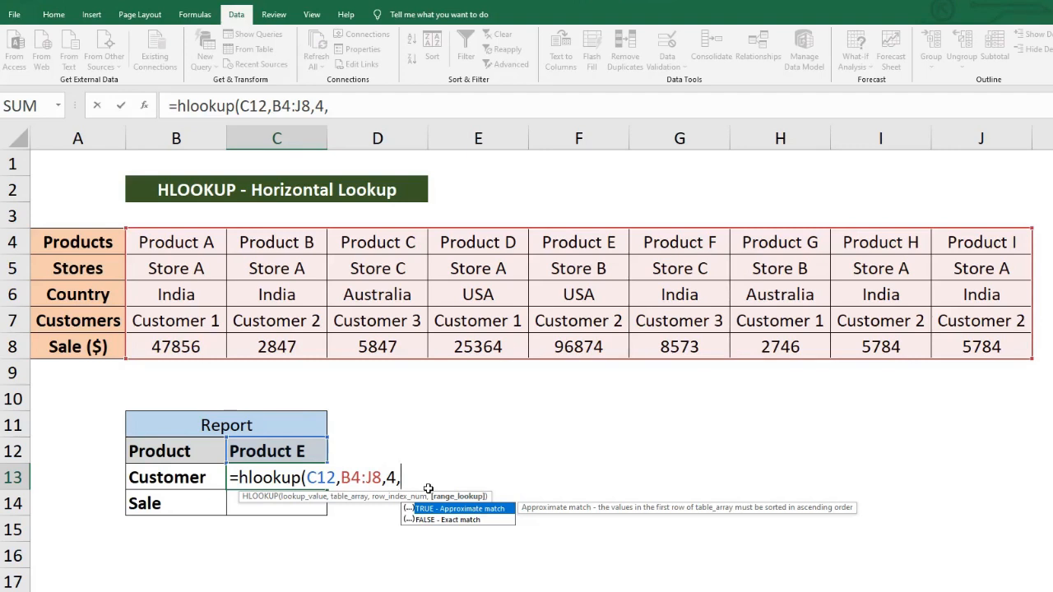
text(0))
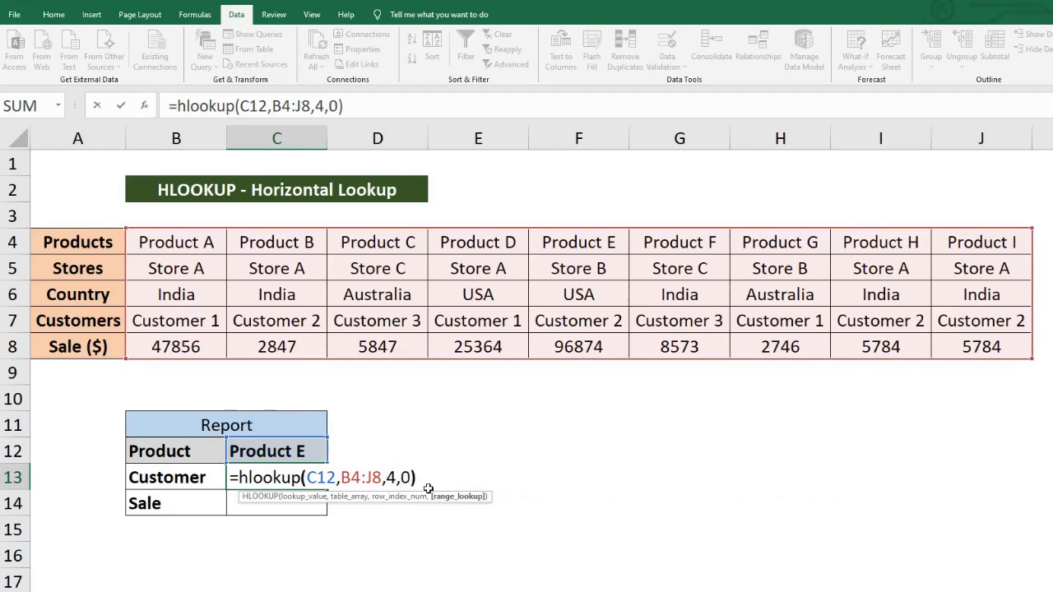
key(Return)
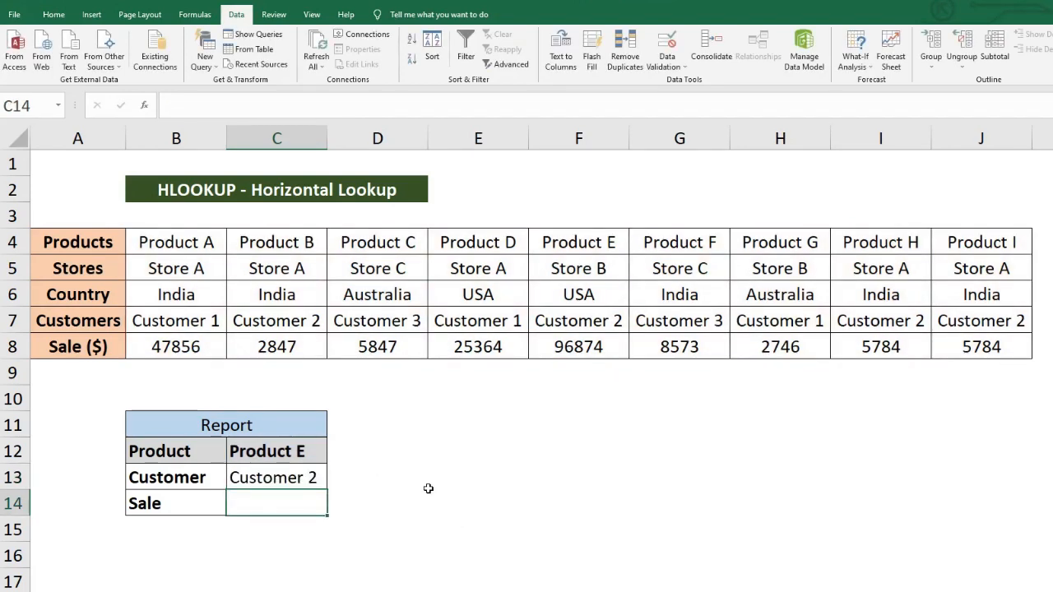
click(304, 479)
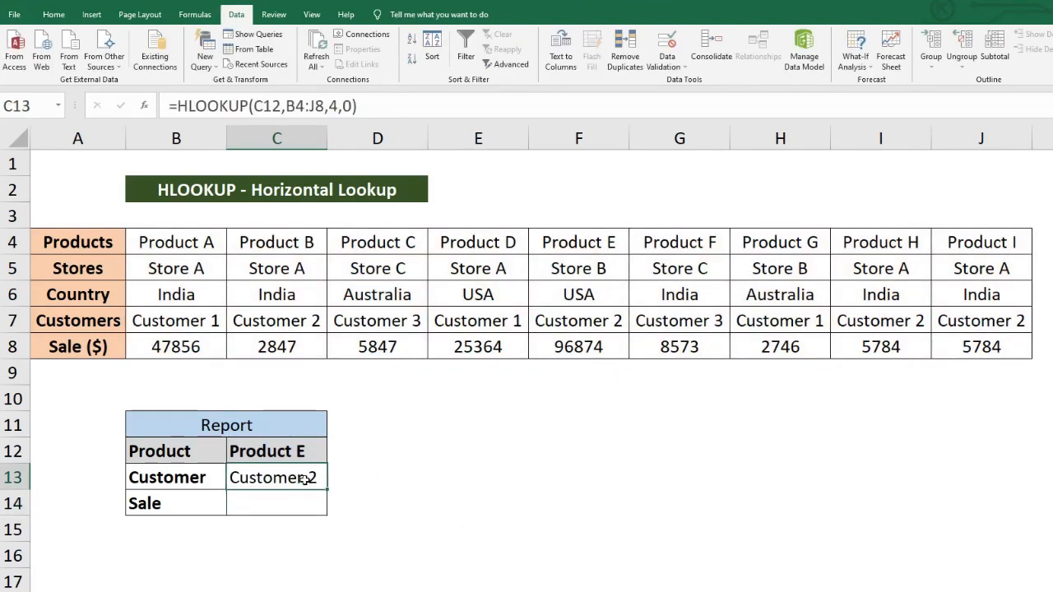
click(599, 244)
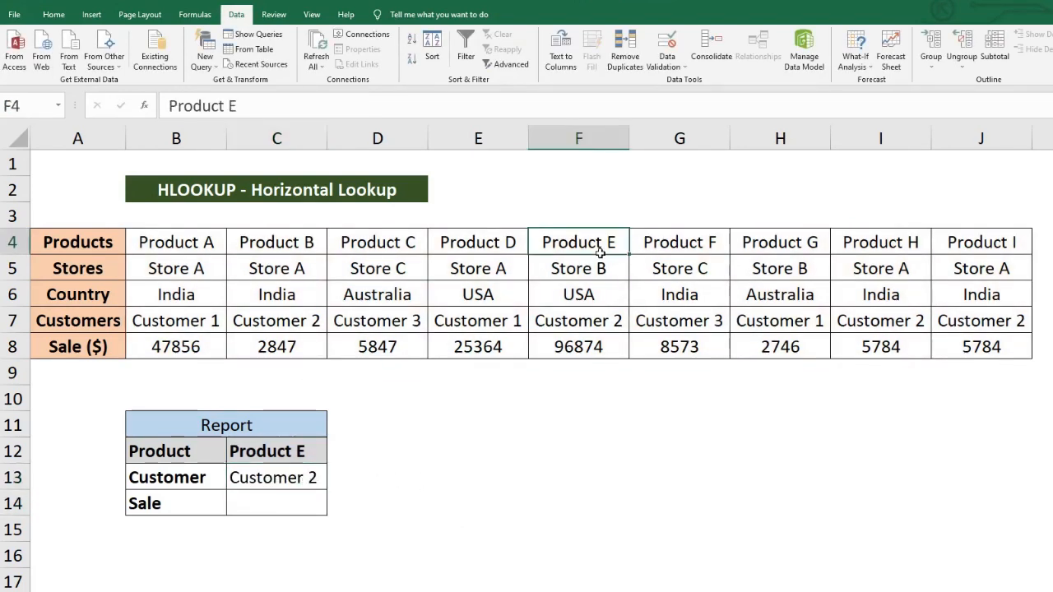
drag(599, 252, 595, 325)
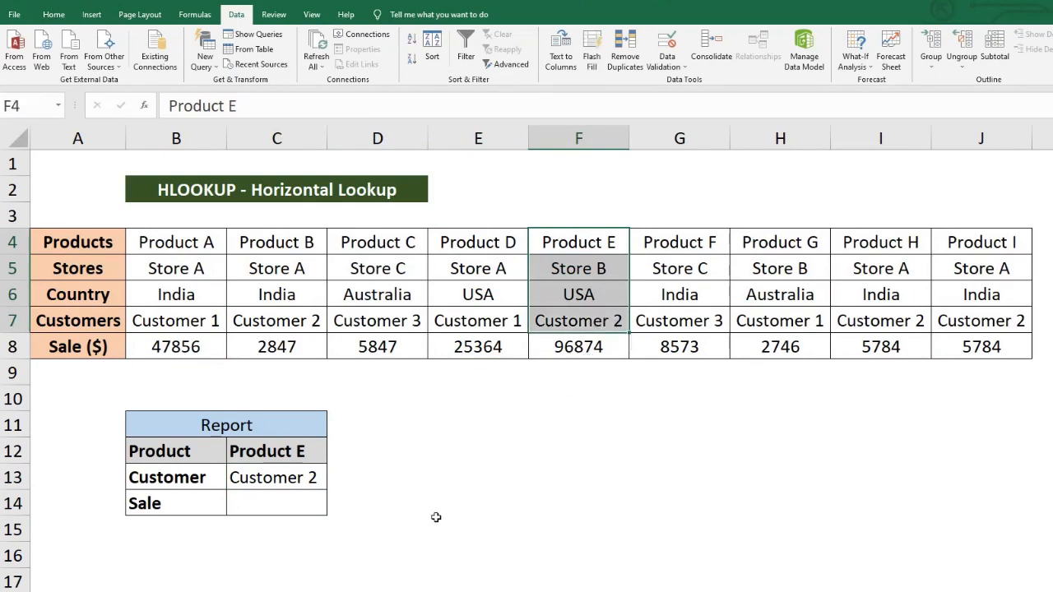
Enter =HLOOKUP(C12,B4:J8,5,0) in the report's Sale cell C14 and compare the result with the Product E column
click(285, 501)
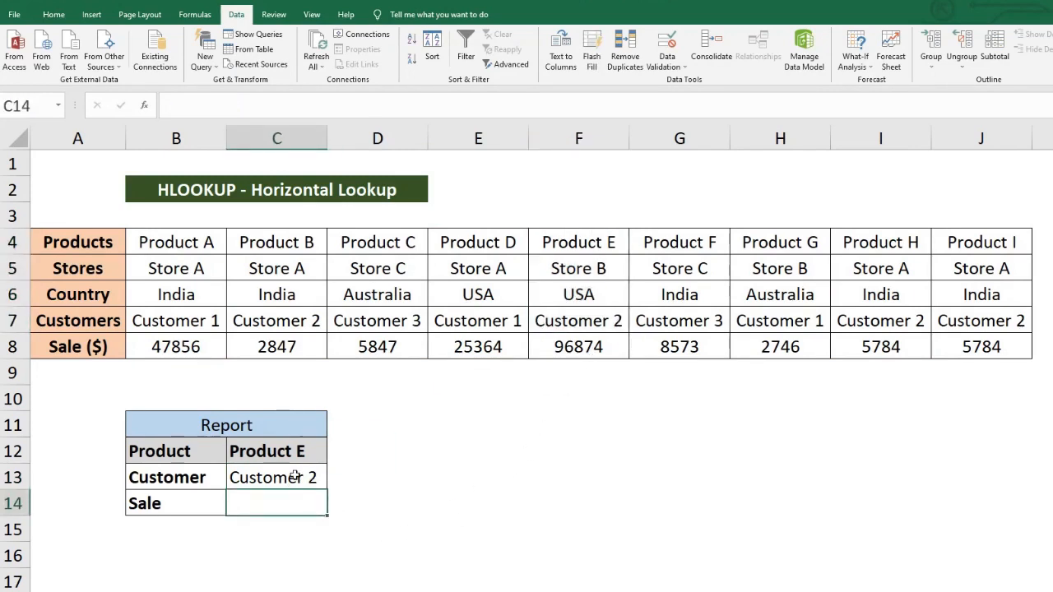
text(=)
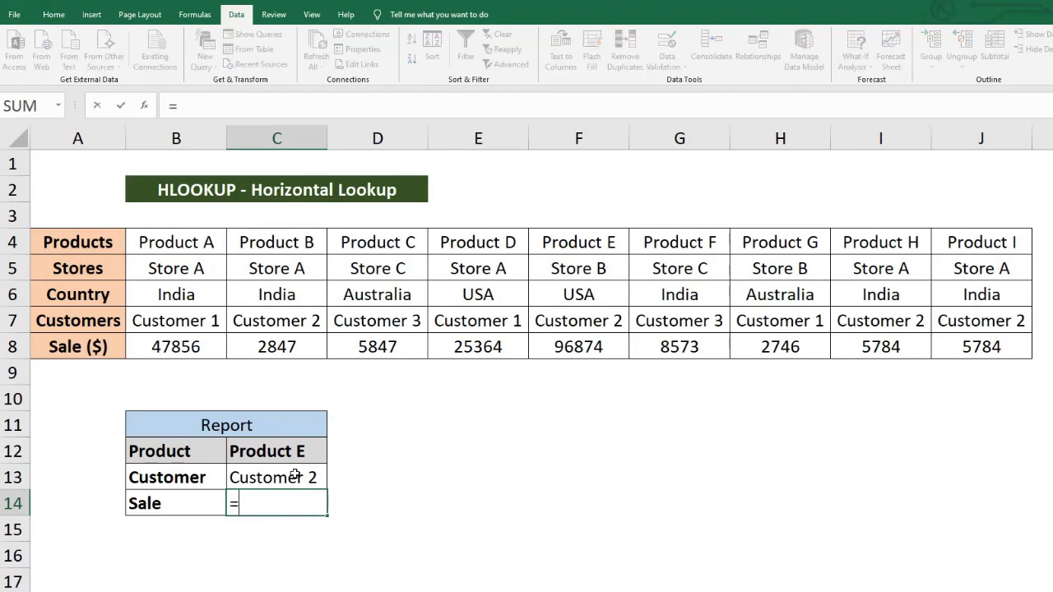
text(hlookup)
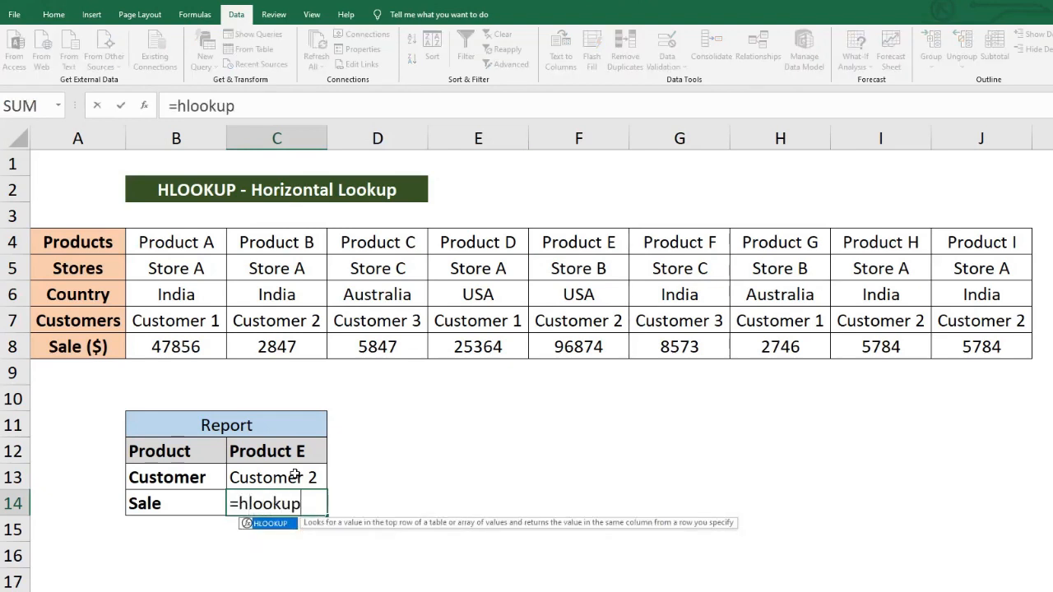
text(()
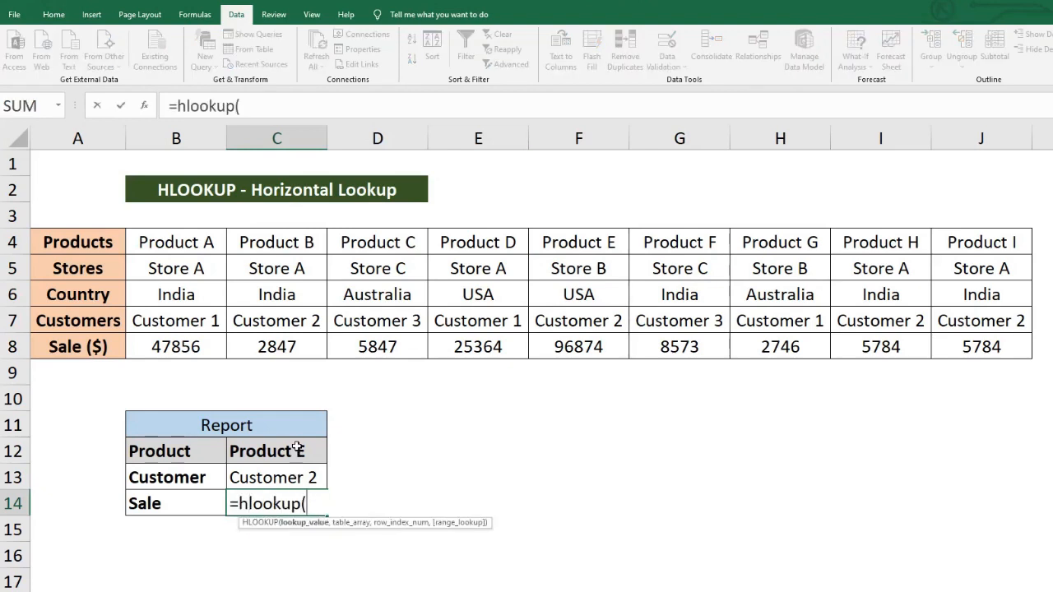
click(294, 448)
text(,)
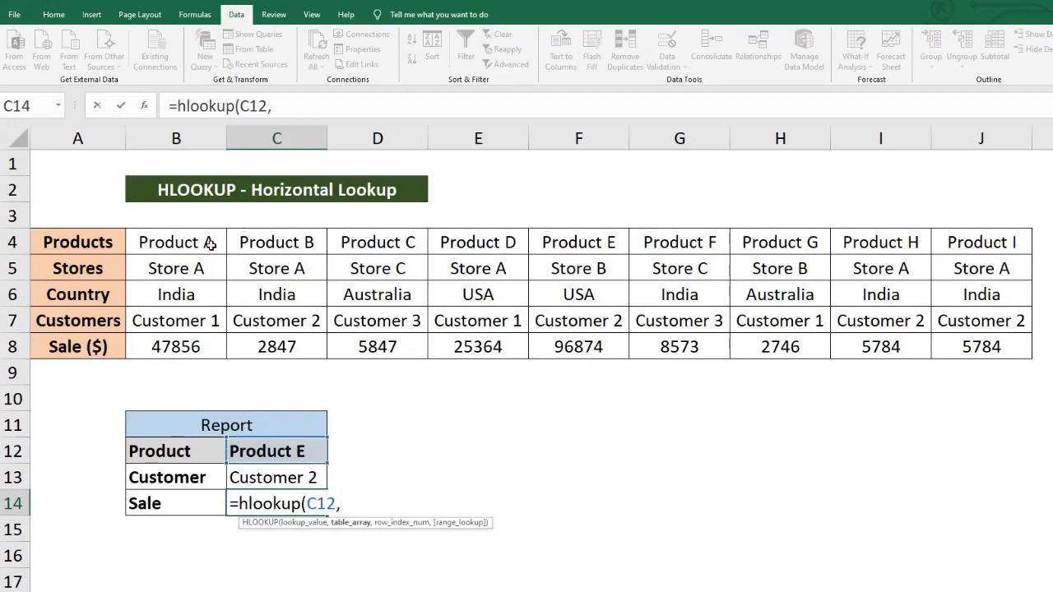
drag(211, 239, 976, 349)
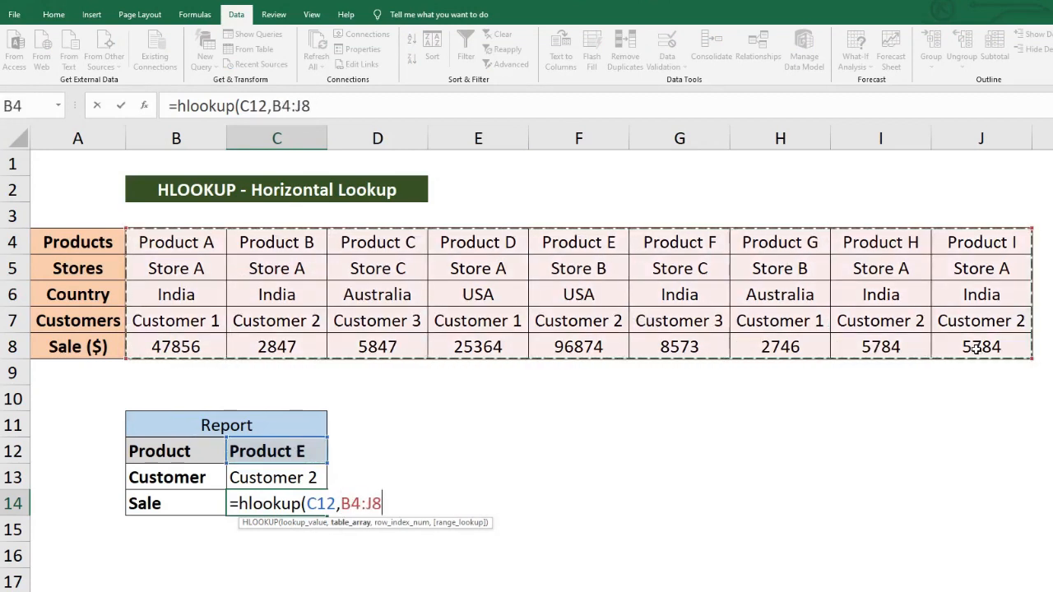
text(,)
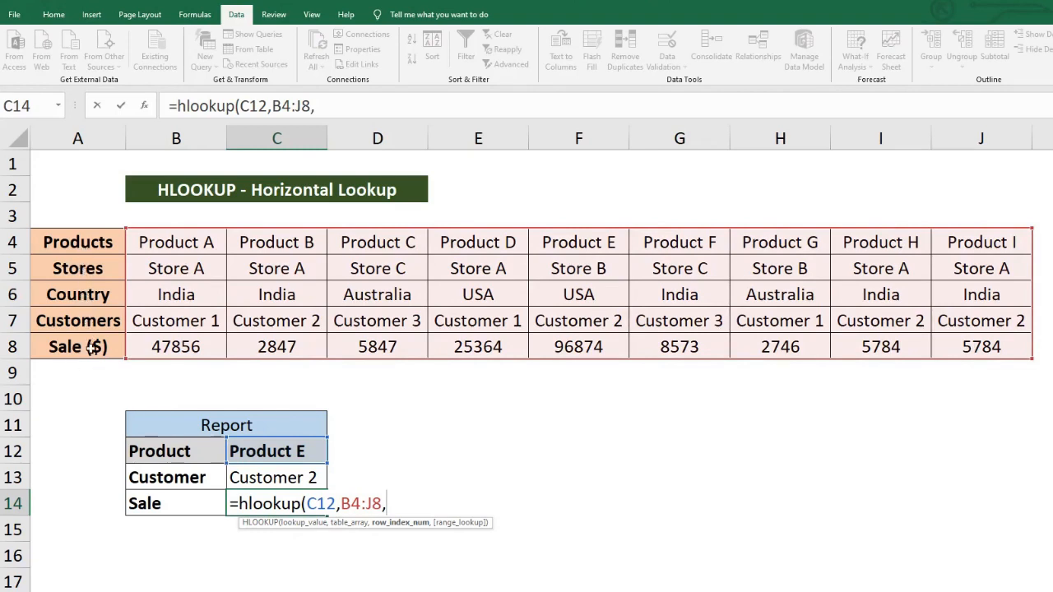
text(5,0)
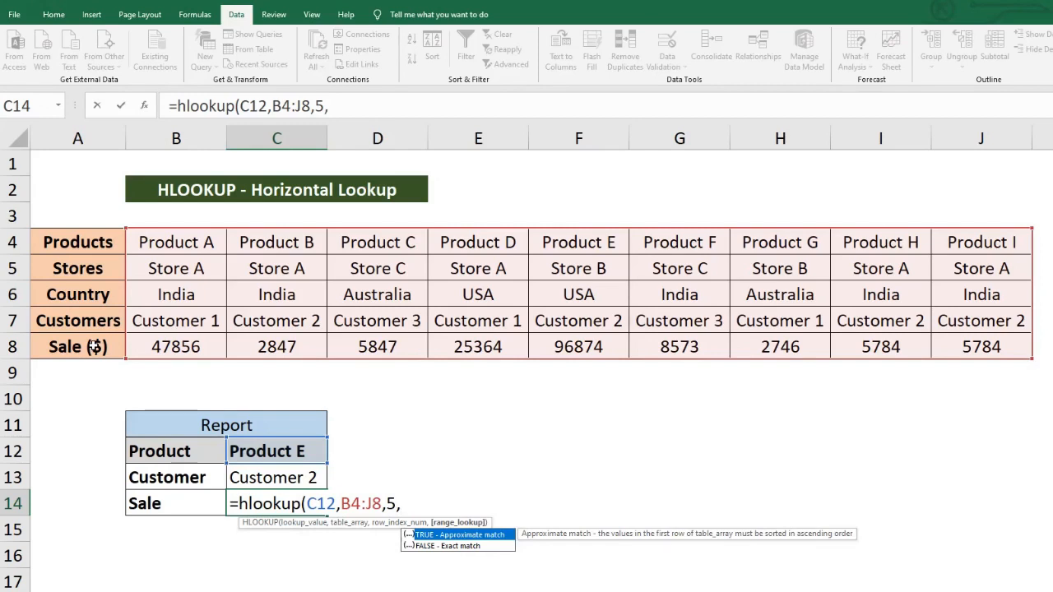
text())
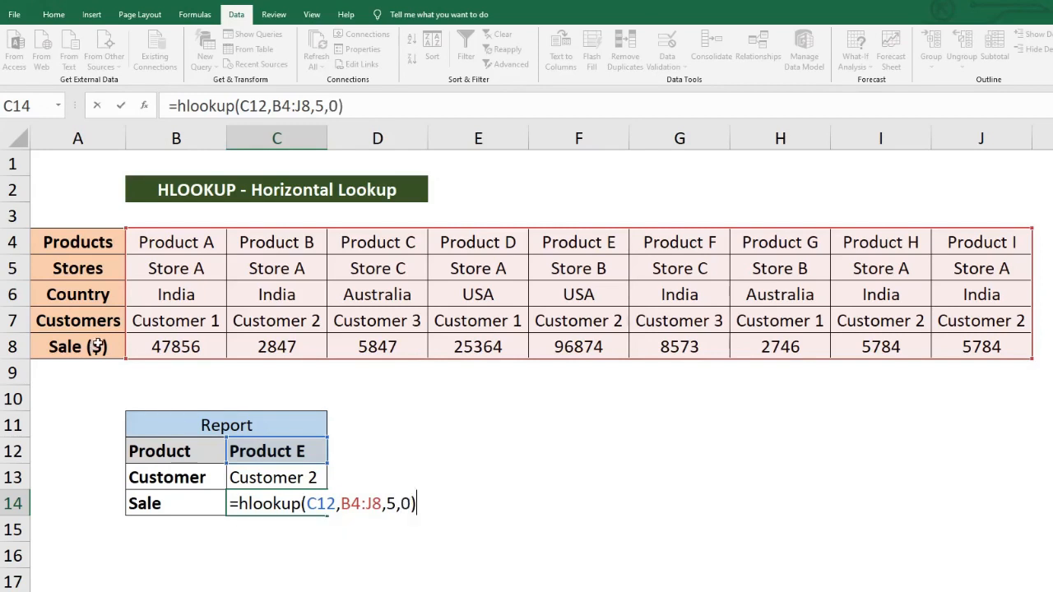
key(Return)
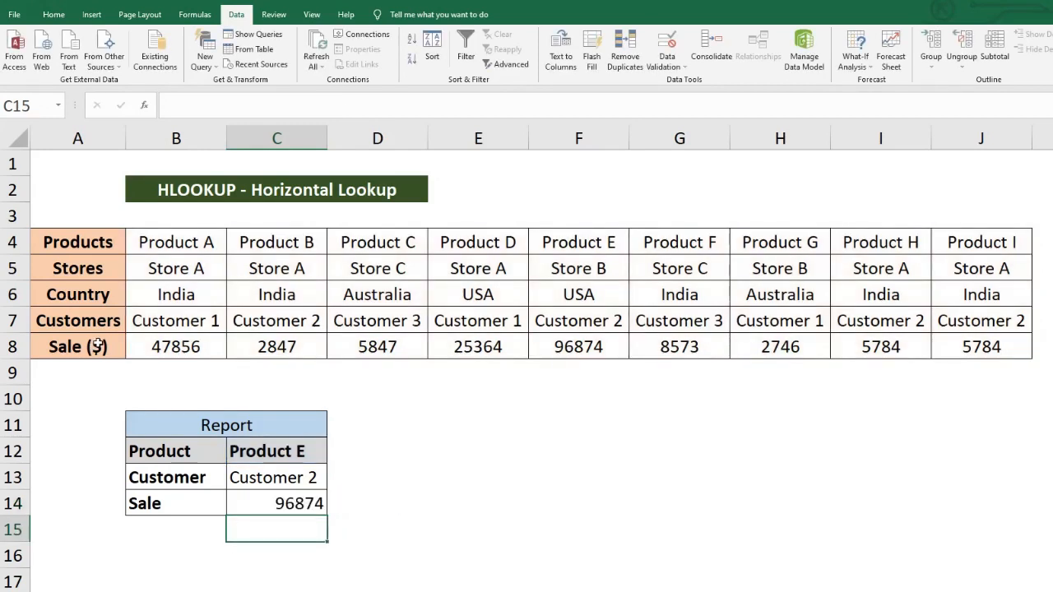
click(302, 507)
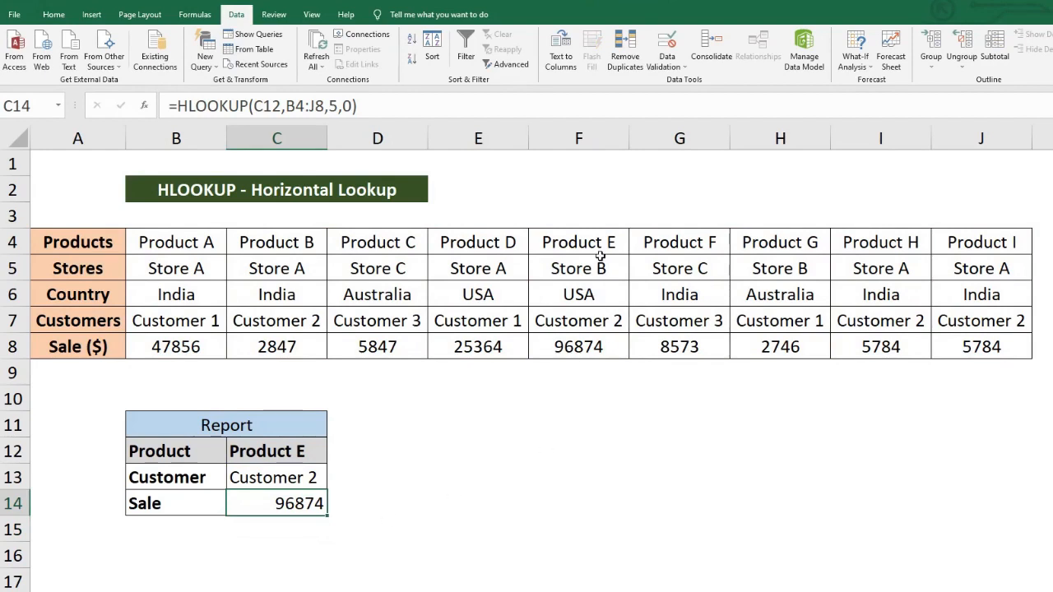
drag(600, 239, 609, 347)
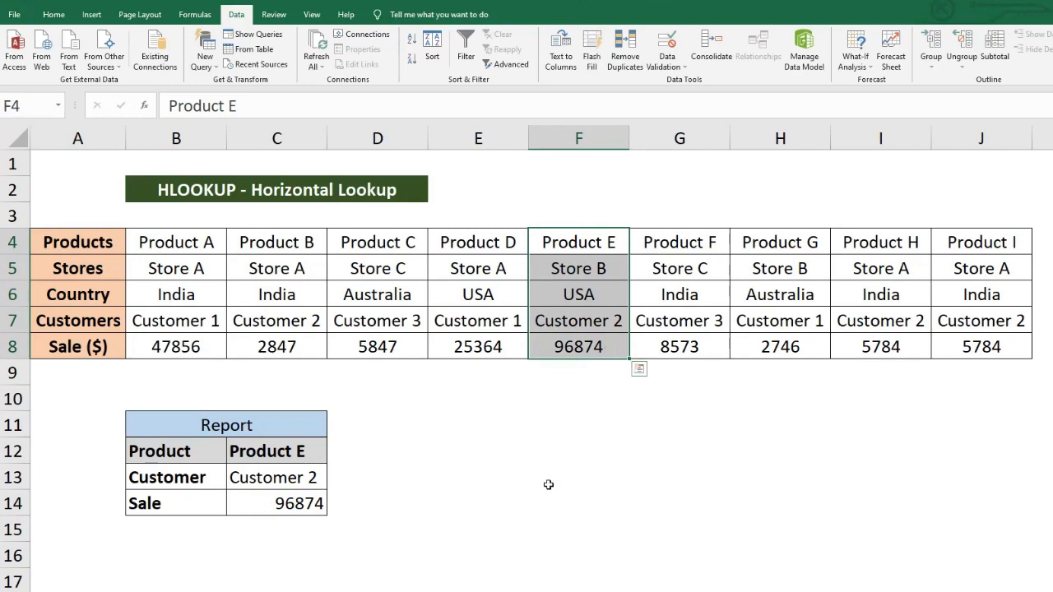
Make the references in the Customer formula in C13 absolute, as $C$12 and $B$4:$J$8
click(279, 475)
double_click(280, 475)
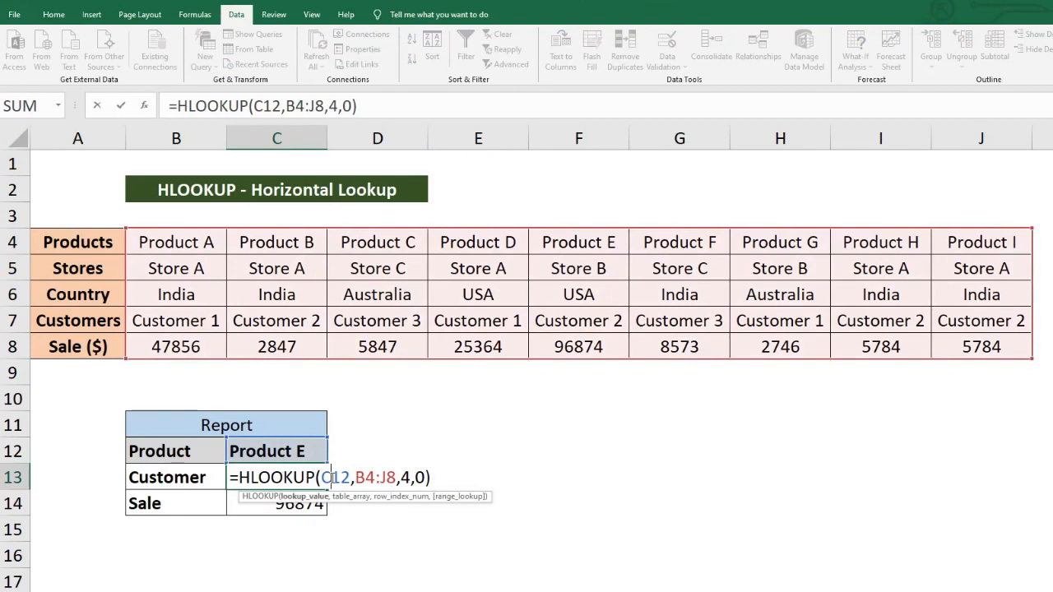
key(F4)
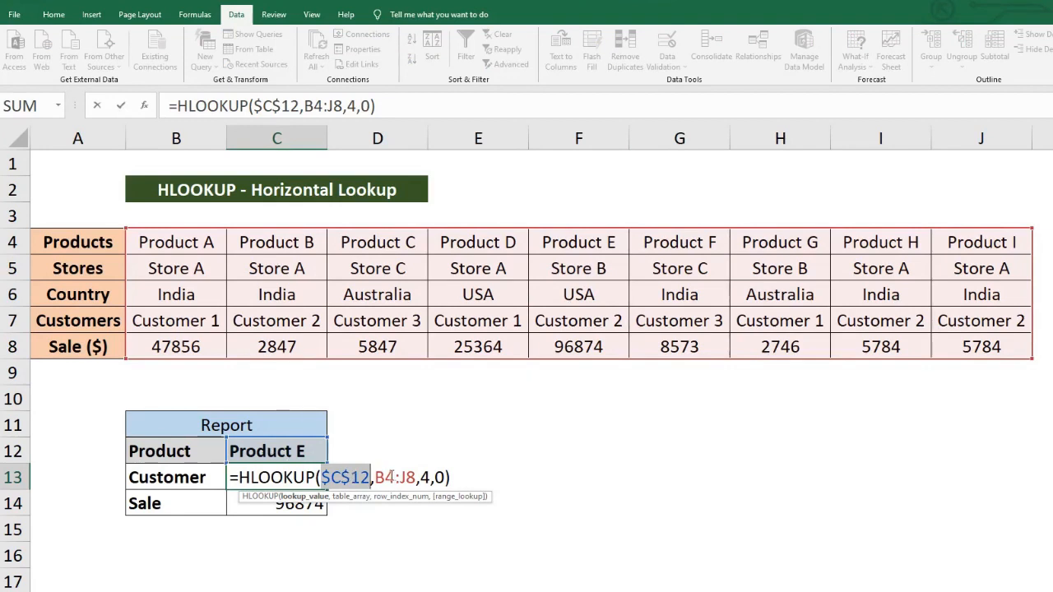
drag(376, 477, 416, 477)
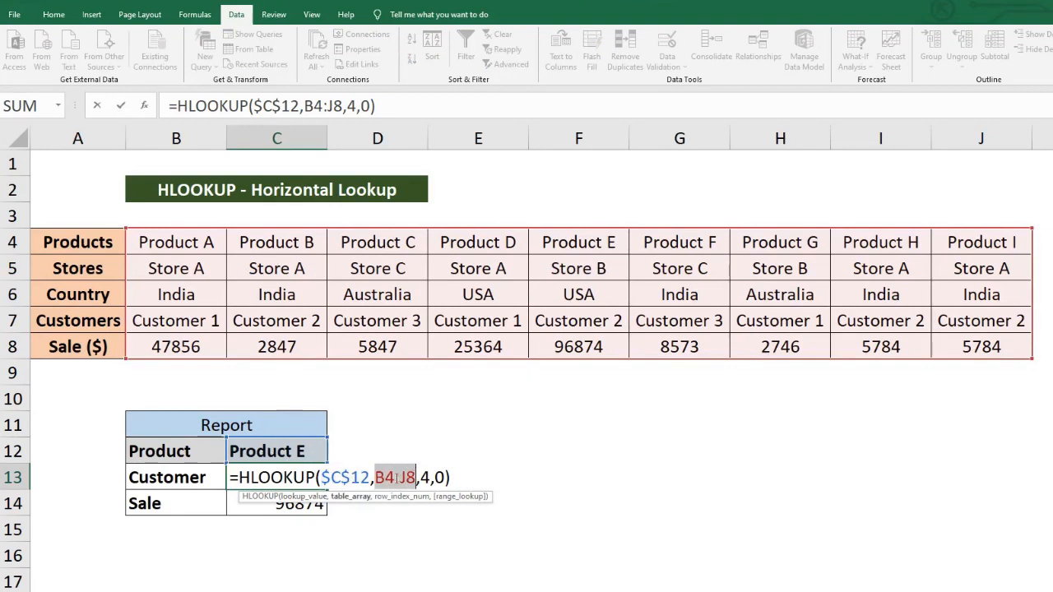
key(F4)
key(Return)
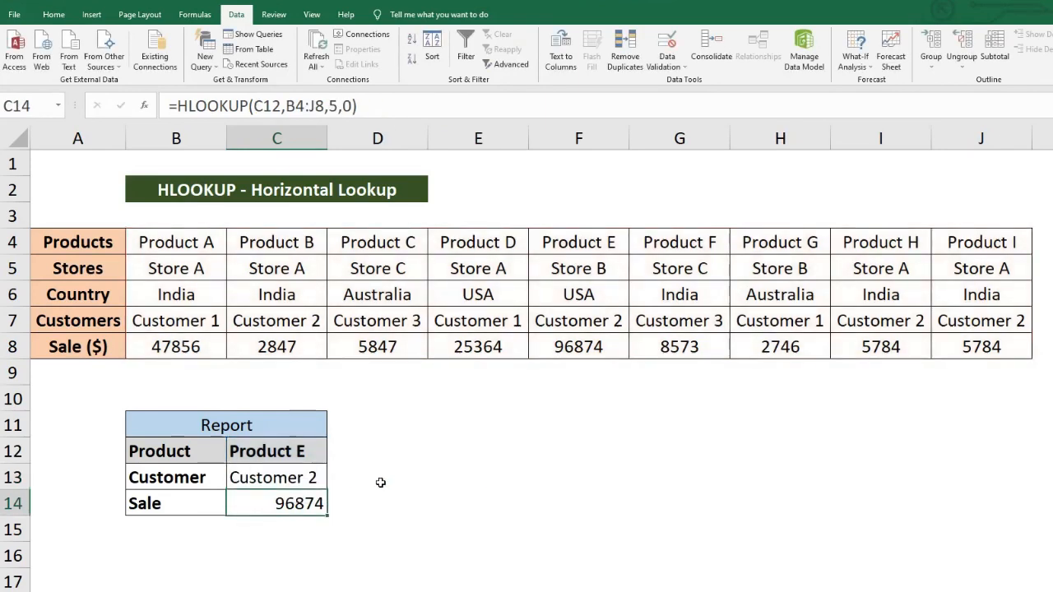
Fill the Customer formula from C13 down into Sale cell C14 and set its row index number to 5
click(317, 479)
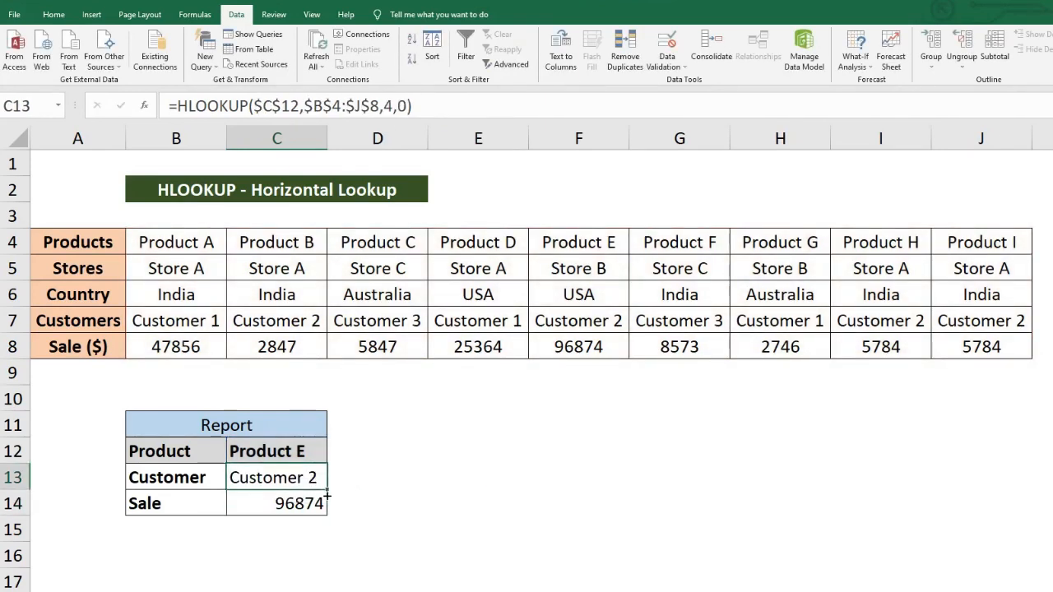
drag(327, 492, 327, 510)
double_click(307, 505)
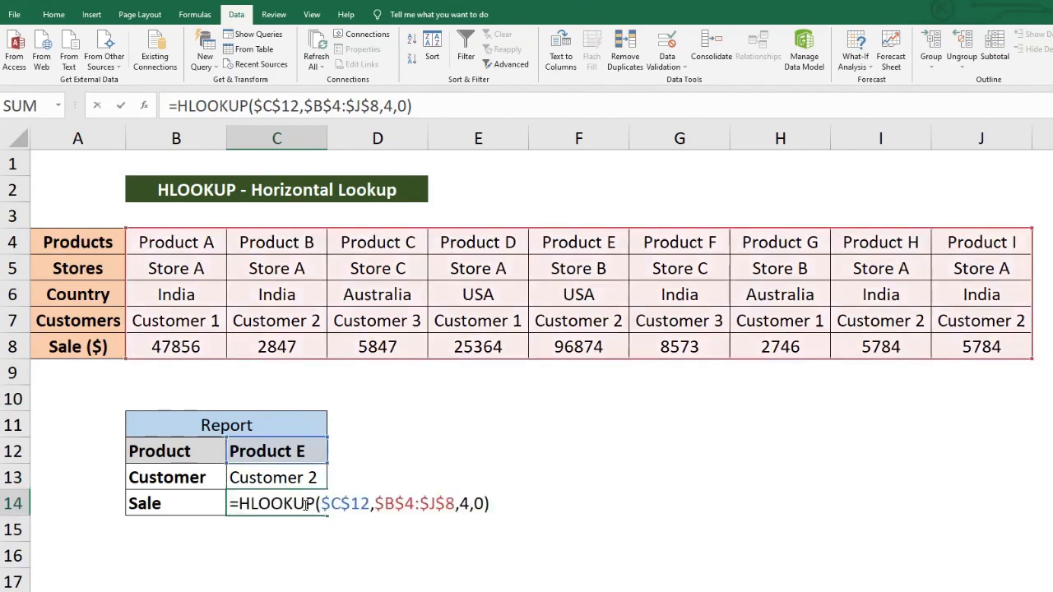
double_click(464, 503)
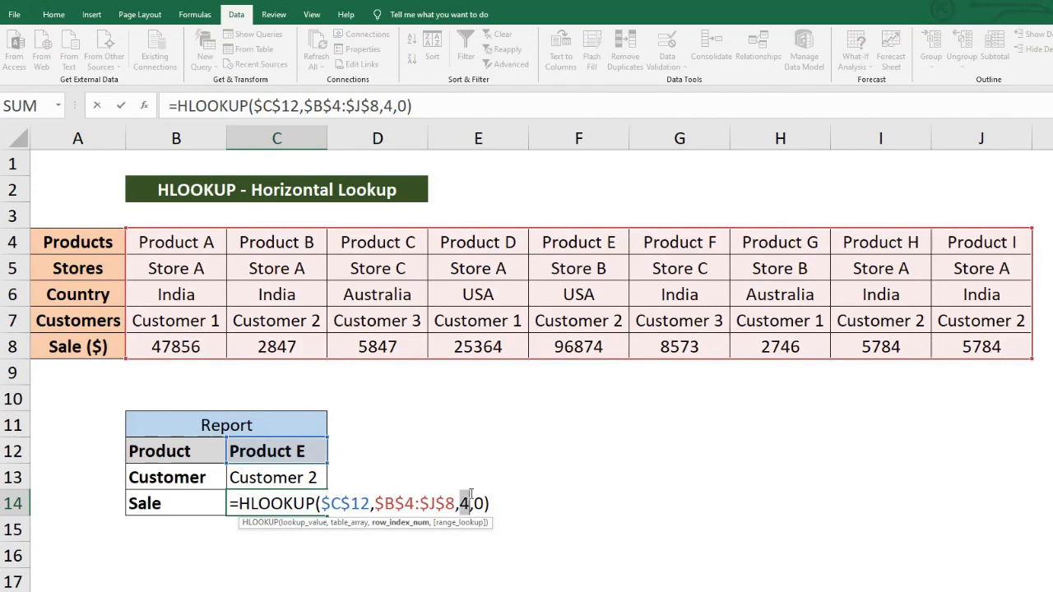
text(5)
key(Return)
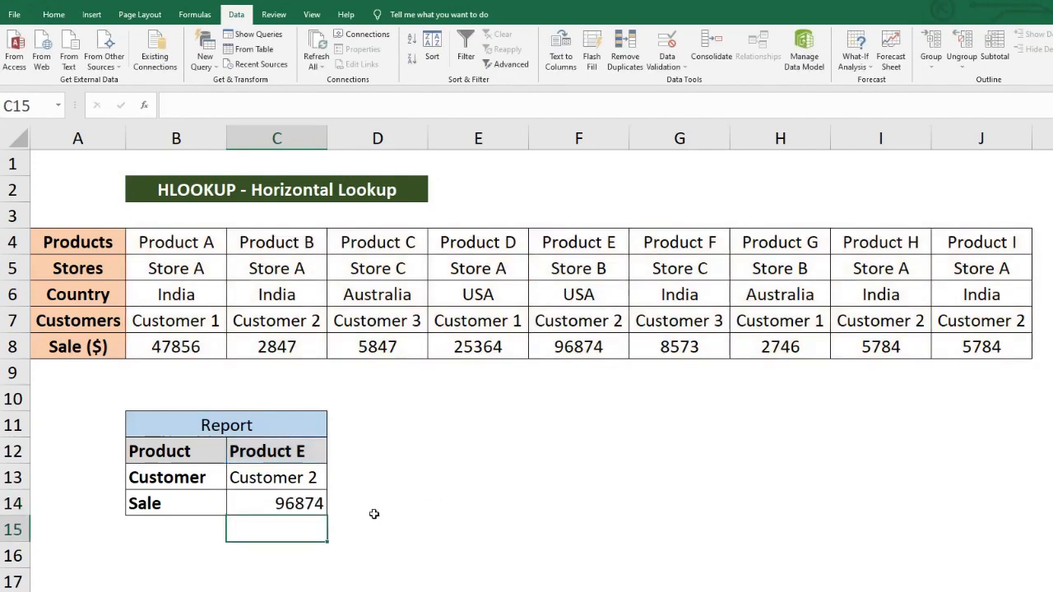
click(295, 509)
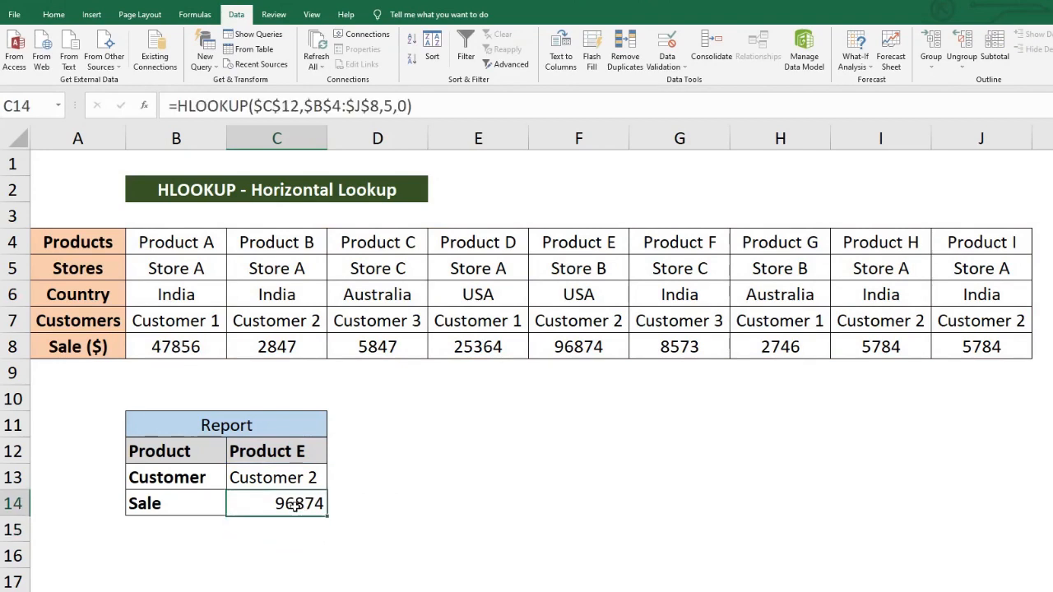
click(159, 524)
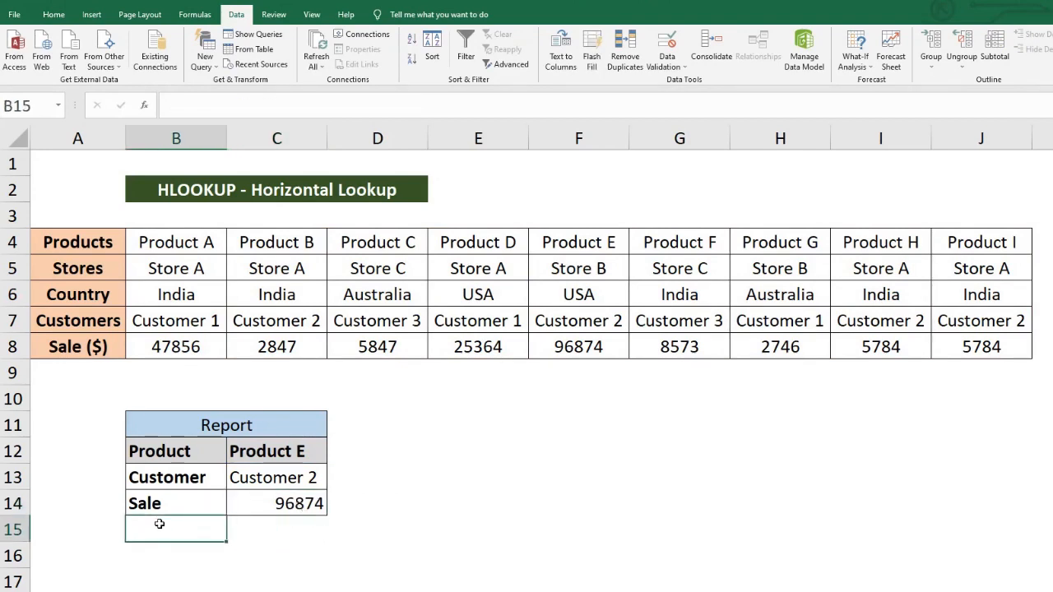
Add a Store label in B15 below the report and fill the Sale formula from C14 down into C15
text(Store)
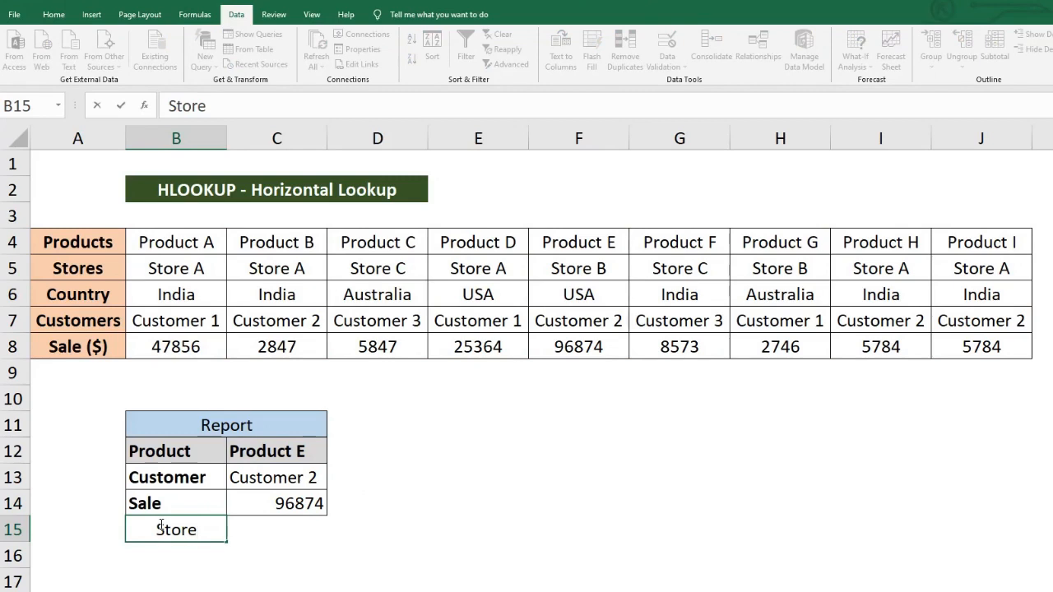
key(Tab)
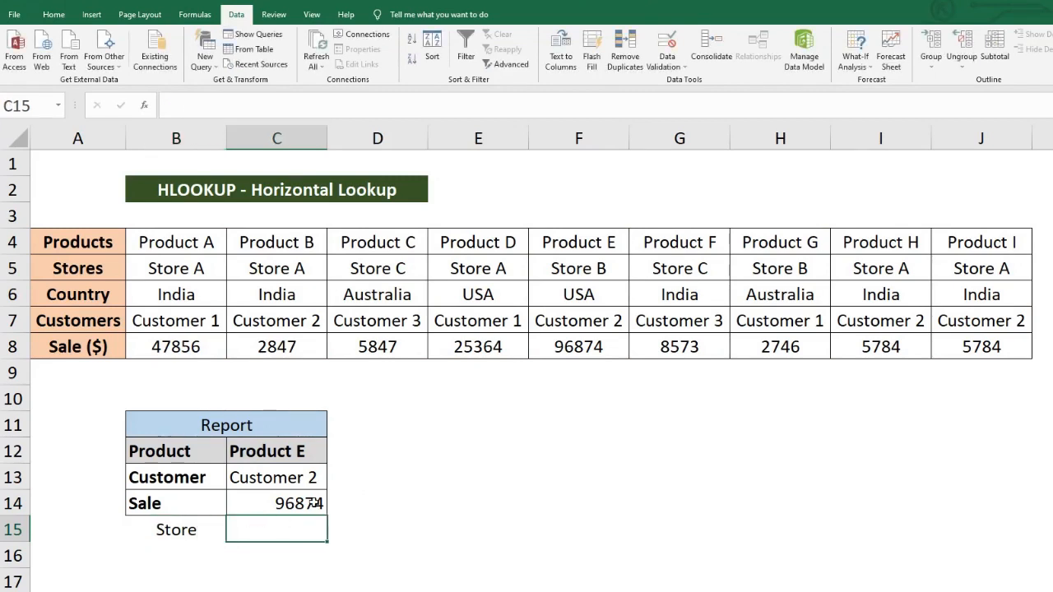
click(320, 506)
drag(328, 516, 332, 543)
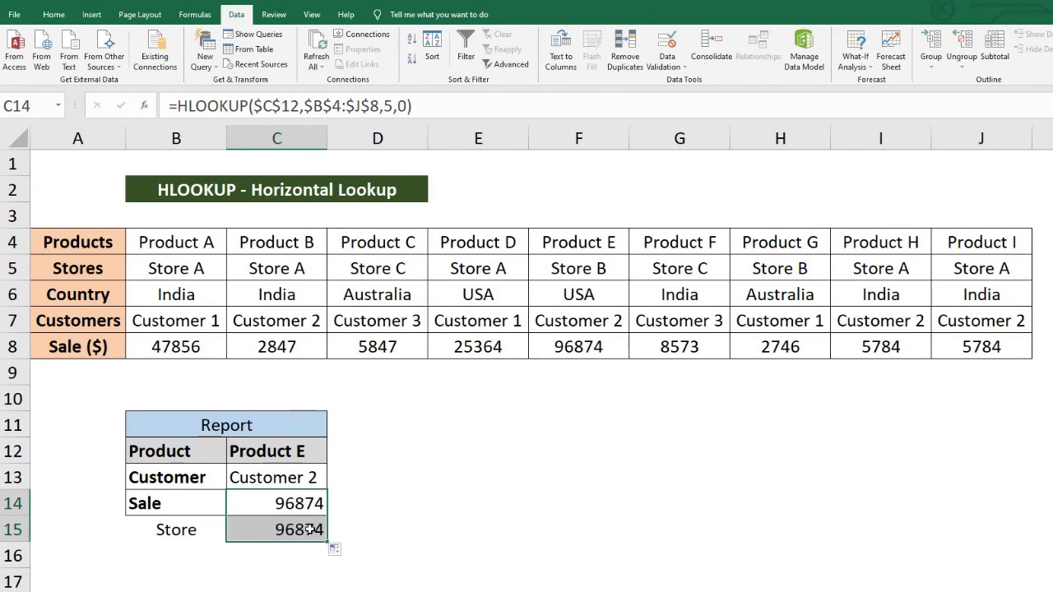
Set the row index number of the Store formula in C15 to 2
click(313, 530)
double_click(310, 529)
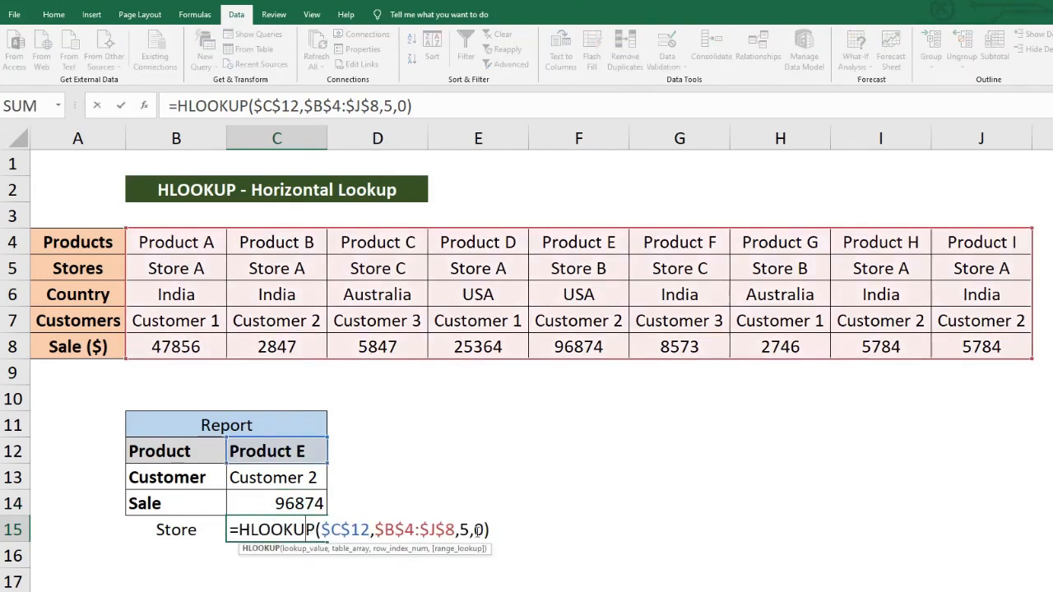
double_click(465, 530)
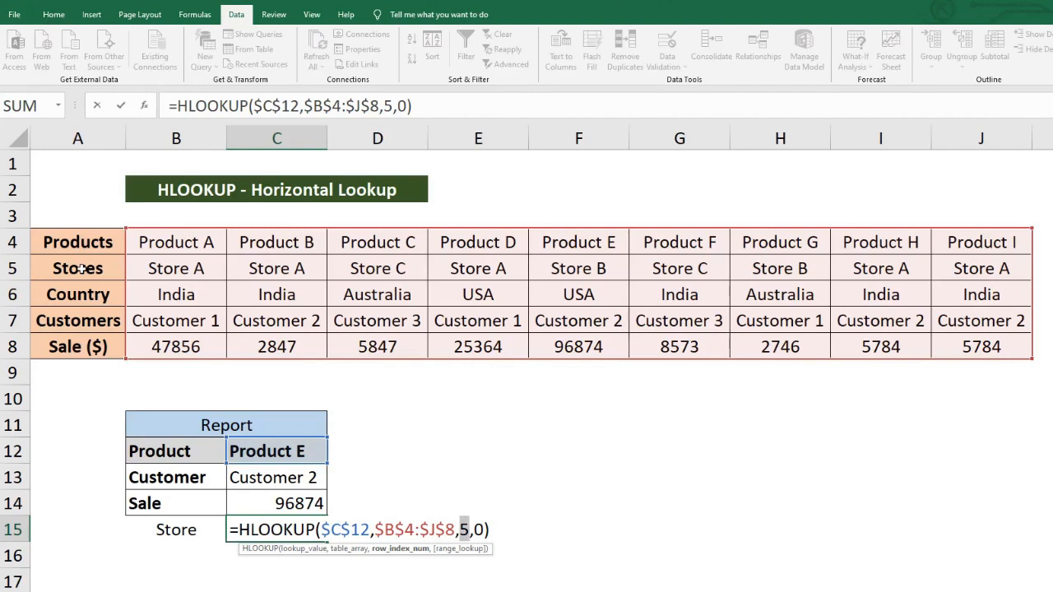
text(2)
key(Return)
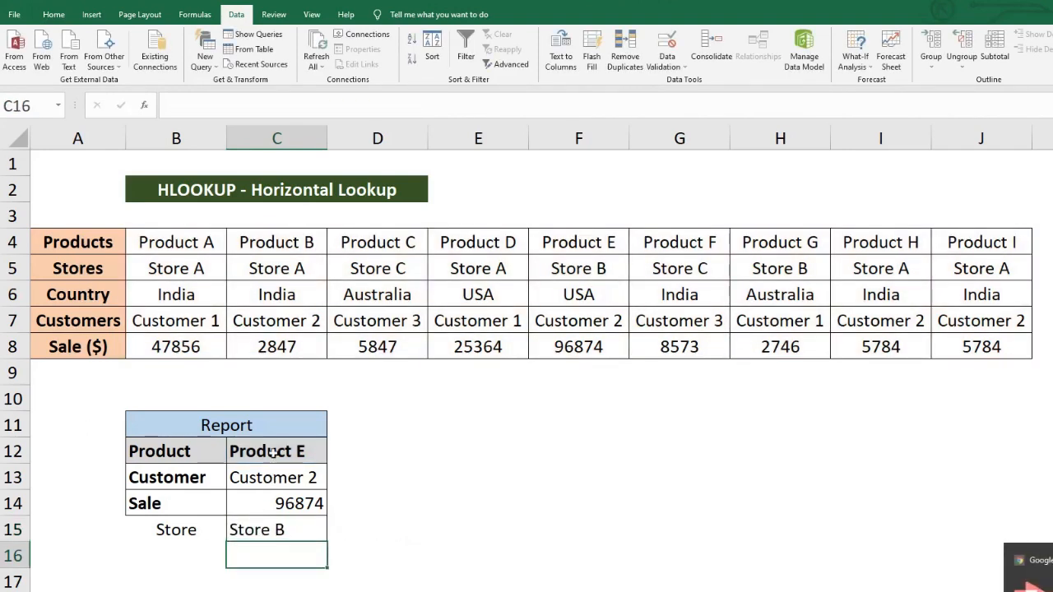
Compare the report's Customer, Sale and Store results with the Product E column of the table
click(273, 450)
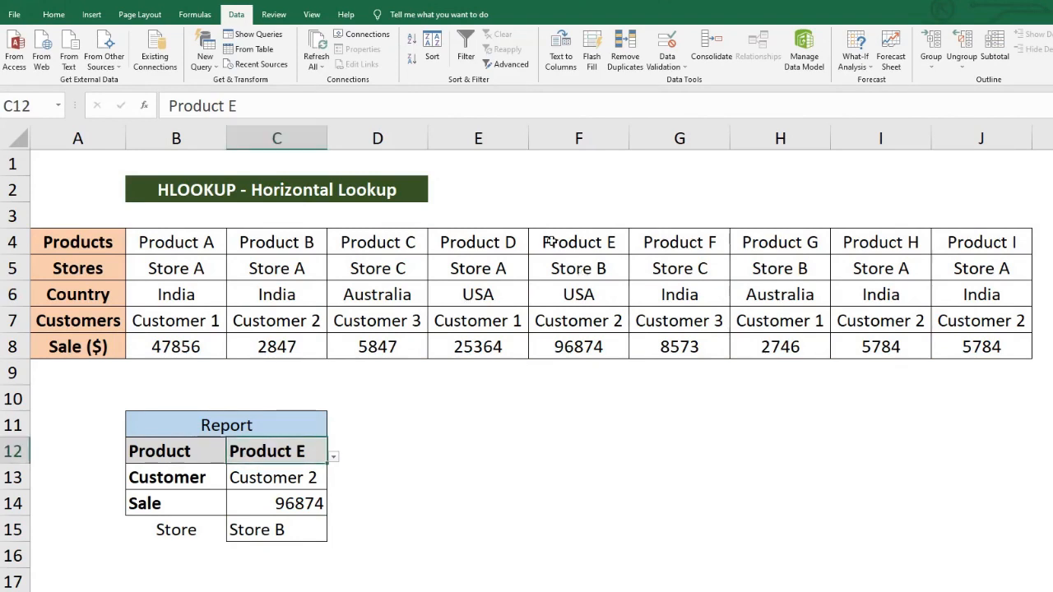
drag(554, 241, 579, 341)
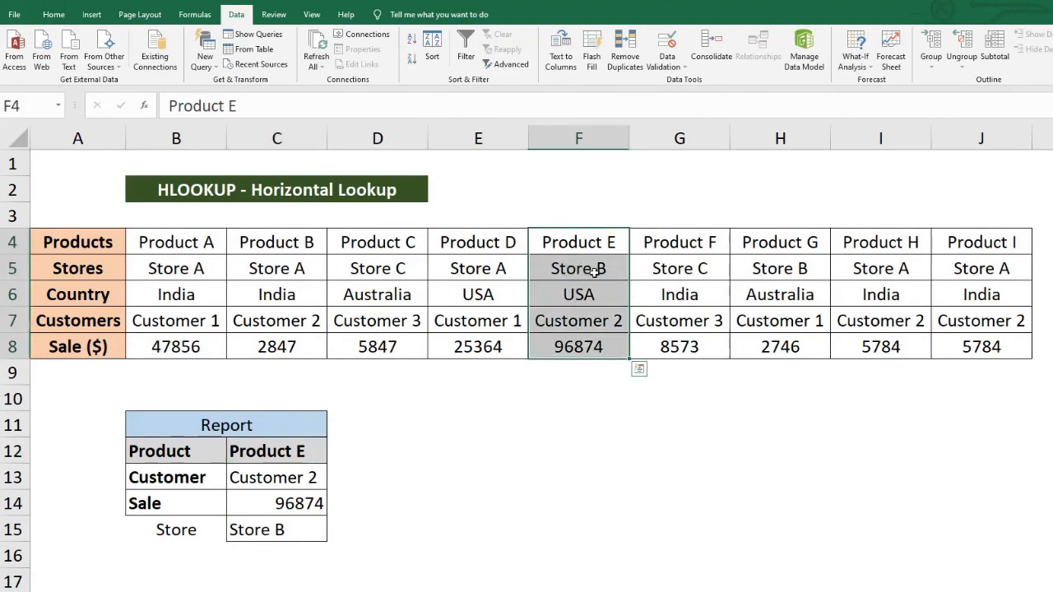
click(247, 531)
drag(211, 477, 271, 531)
Choose Product I in the report's Product cell C12 and compare the results with the Product I column
click(282, 453)
click(333, 456)
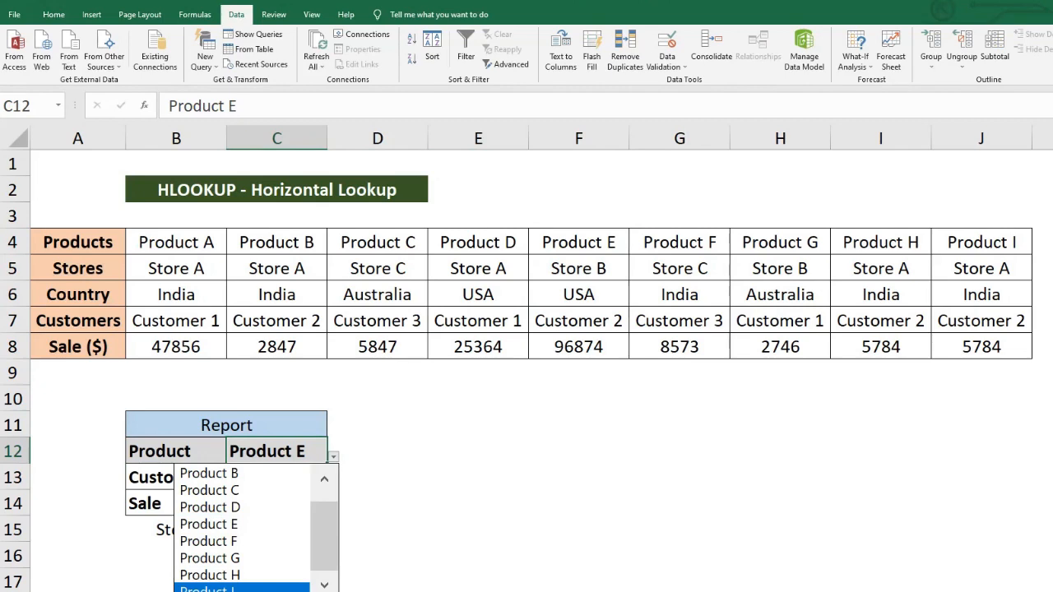
click(230, 589)
drag(1011, 237, 1025, 317)
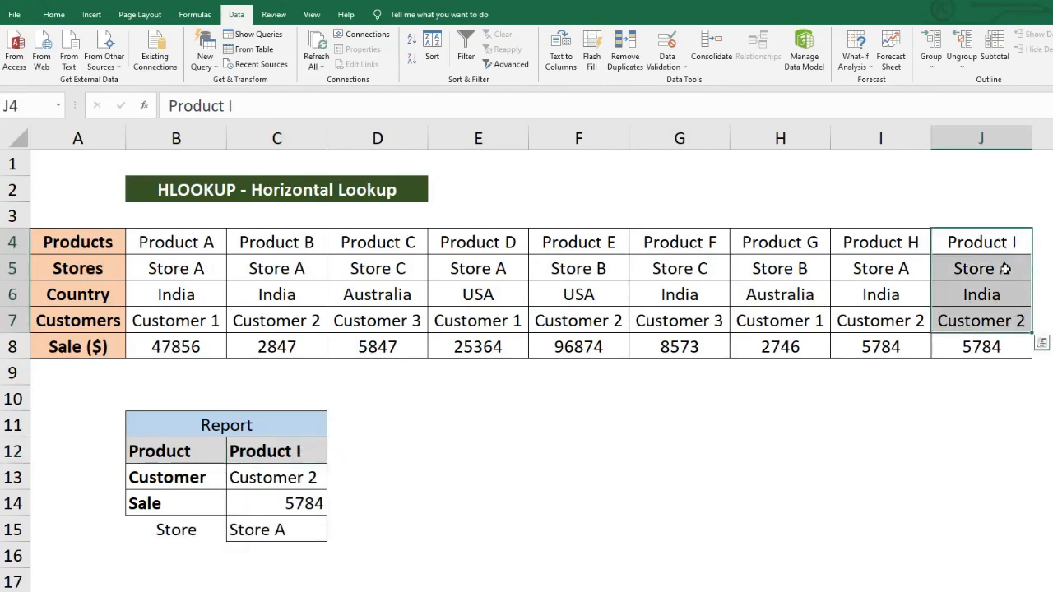
click(995, 347)
click(259, 528)
click(267, 486)
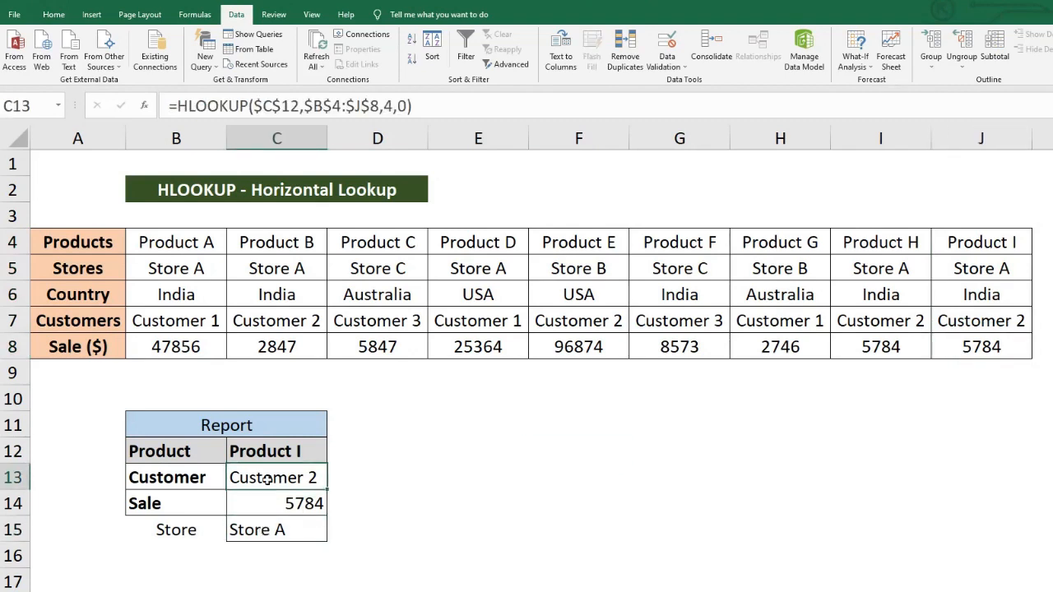
click(260, 428)
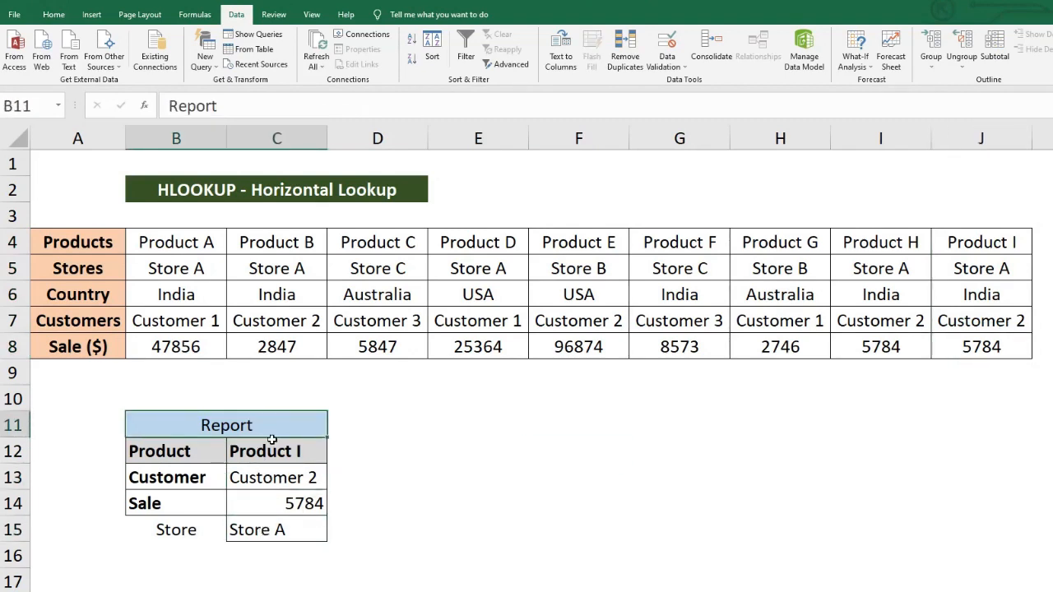
Compare the vertical table on the VLOOKUP sheet with the horizontal table on the HLOOKUP sheet
key(ctrl+Page_Up)
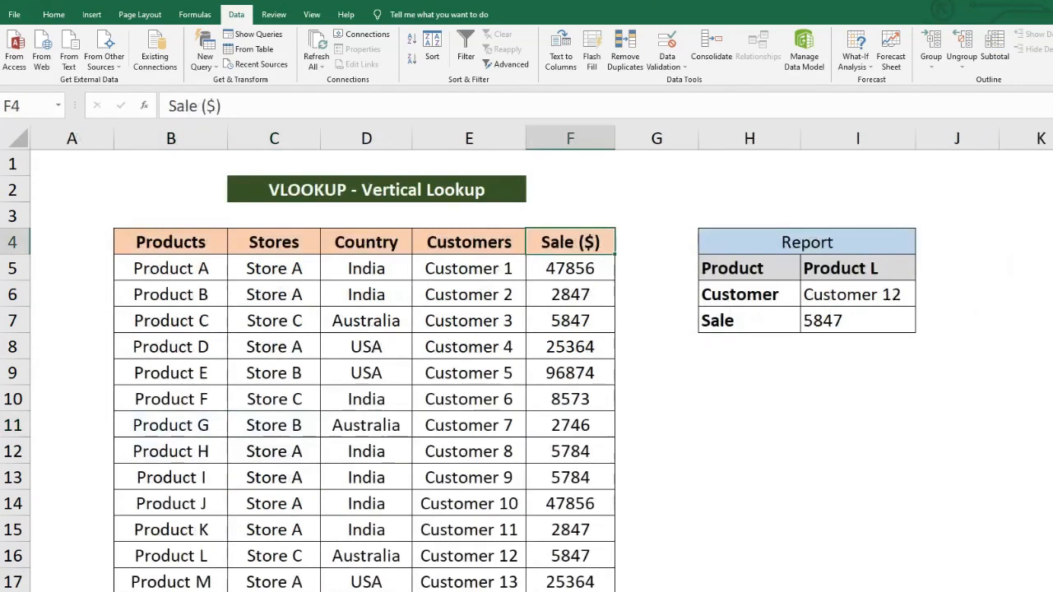
key(ctrl+Page_Down)
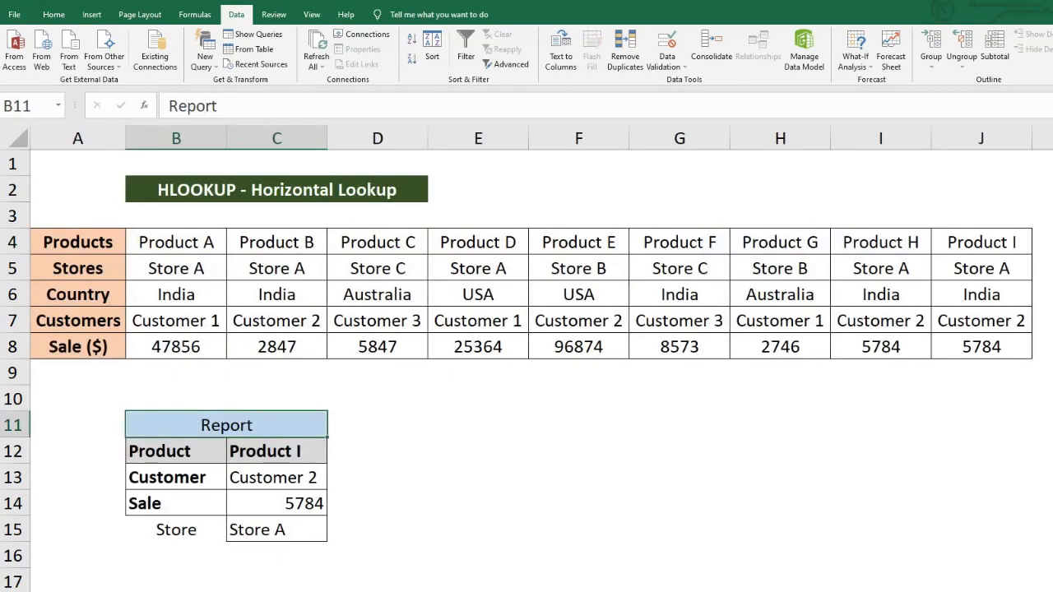
key(ctrl+Page_Up)
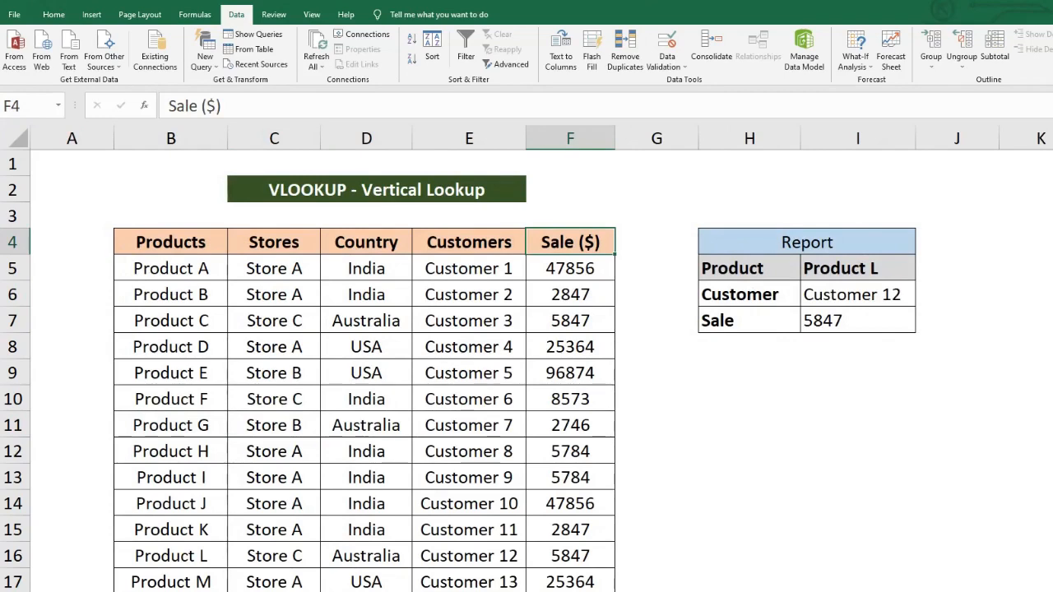
key(ctrl+Page_Down)
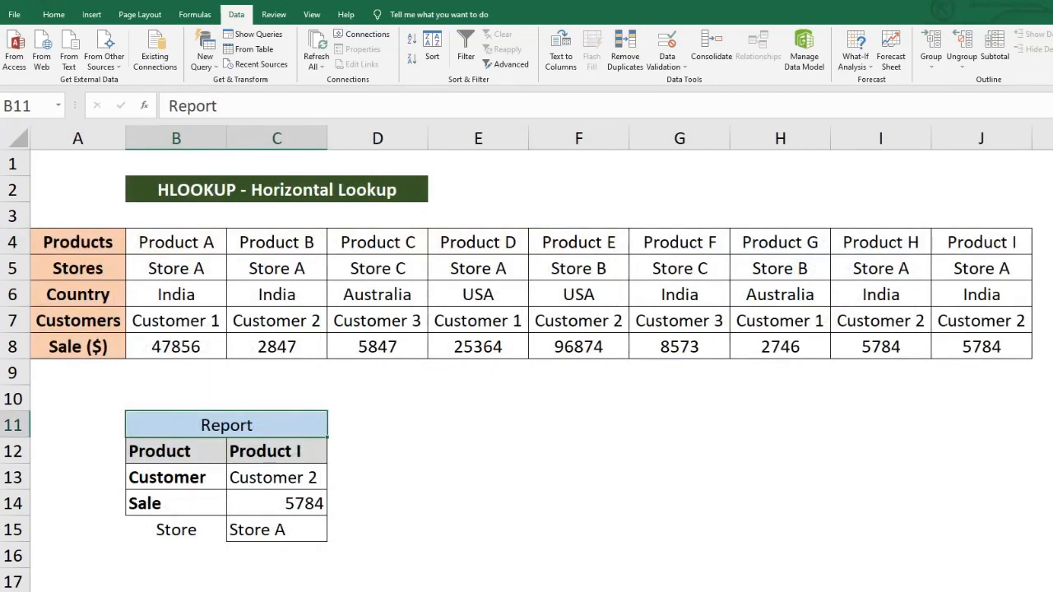